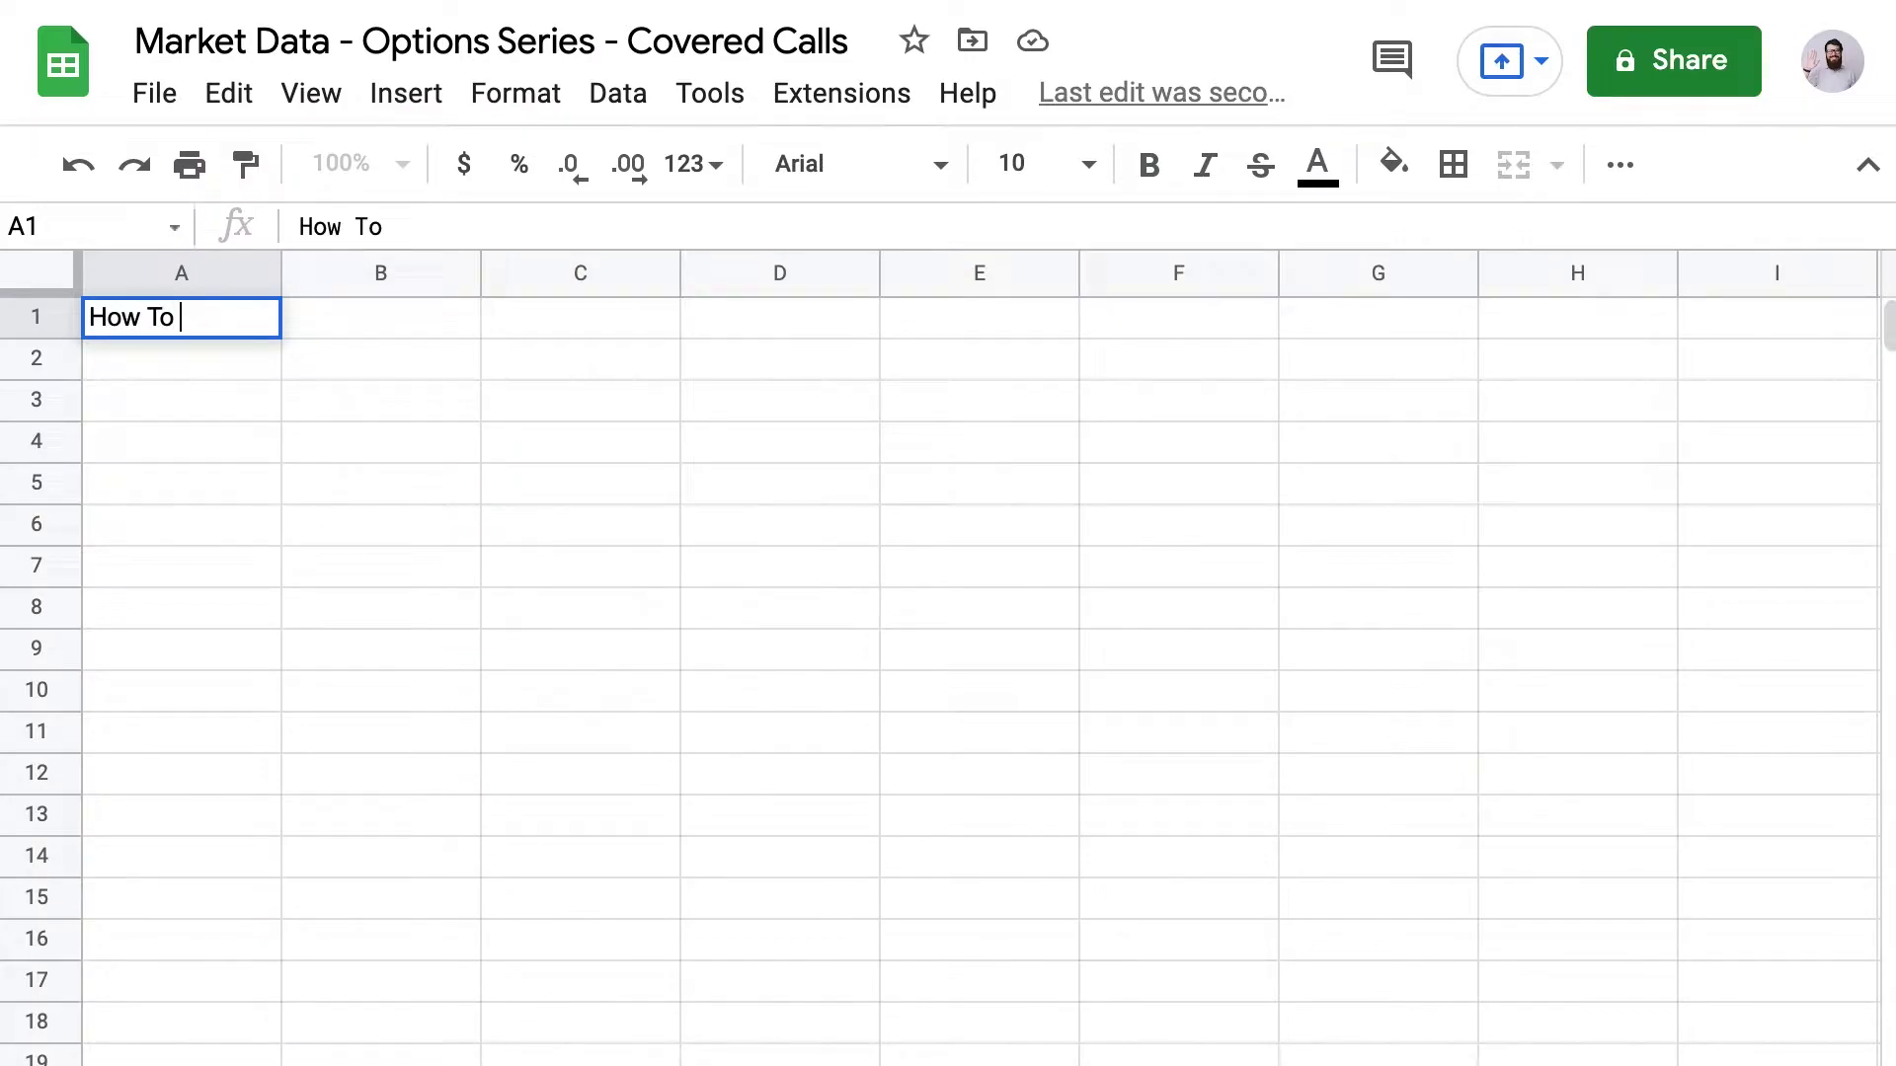
Enter the title 'How To Track Your Options Positions In A Single Cell' in A1 and 'Remember... Like And Subscribe!!!' in A3.
type("ptions")
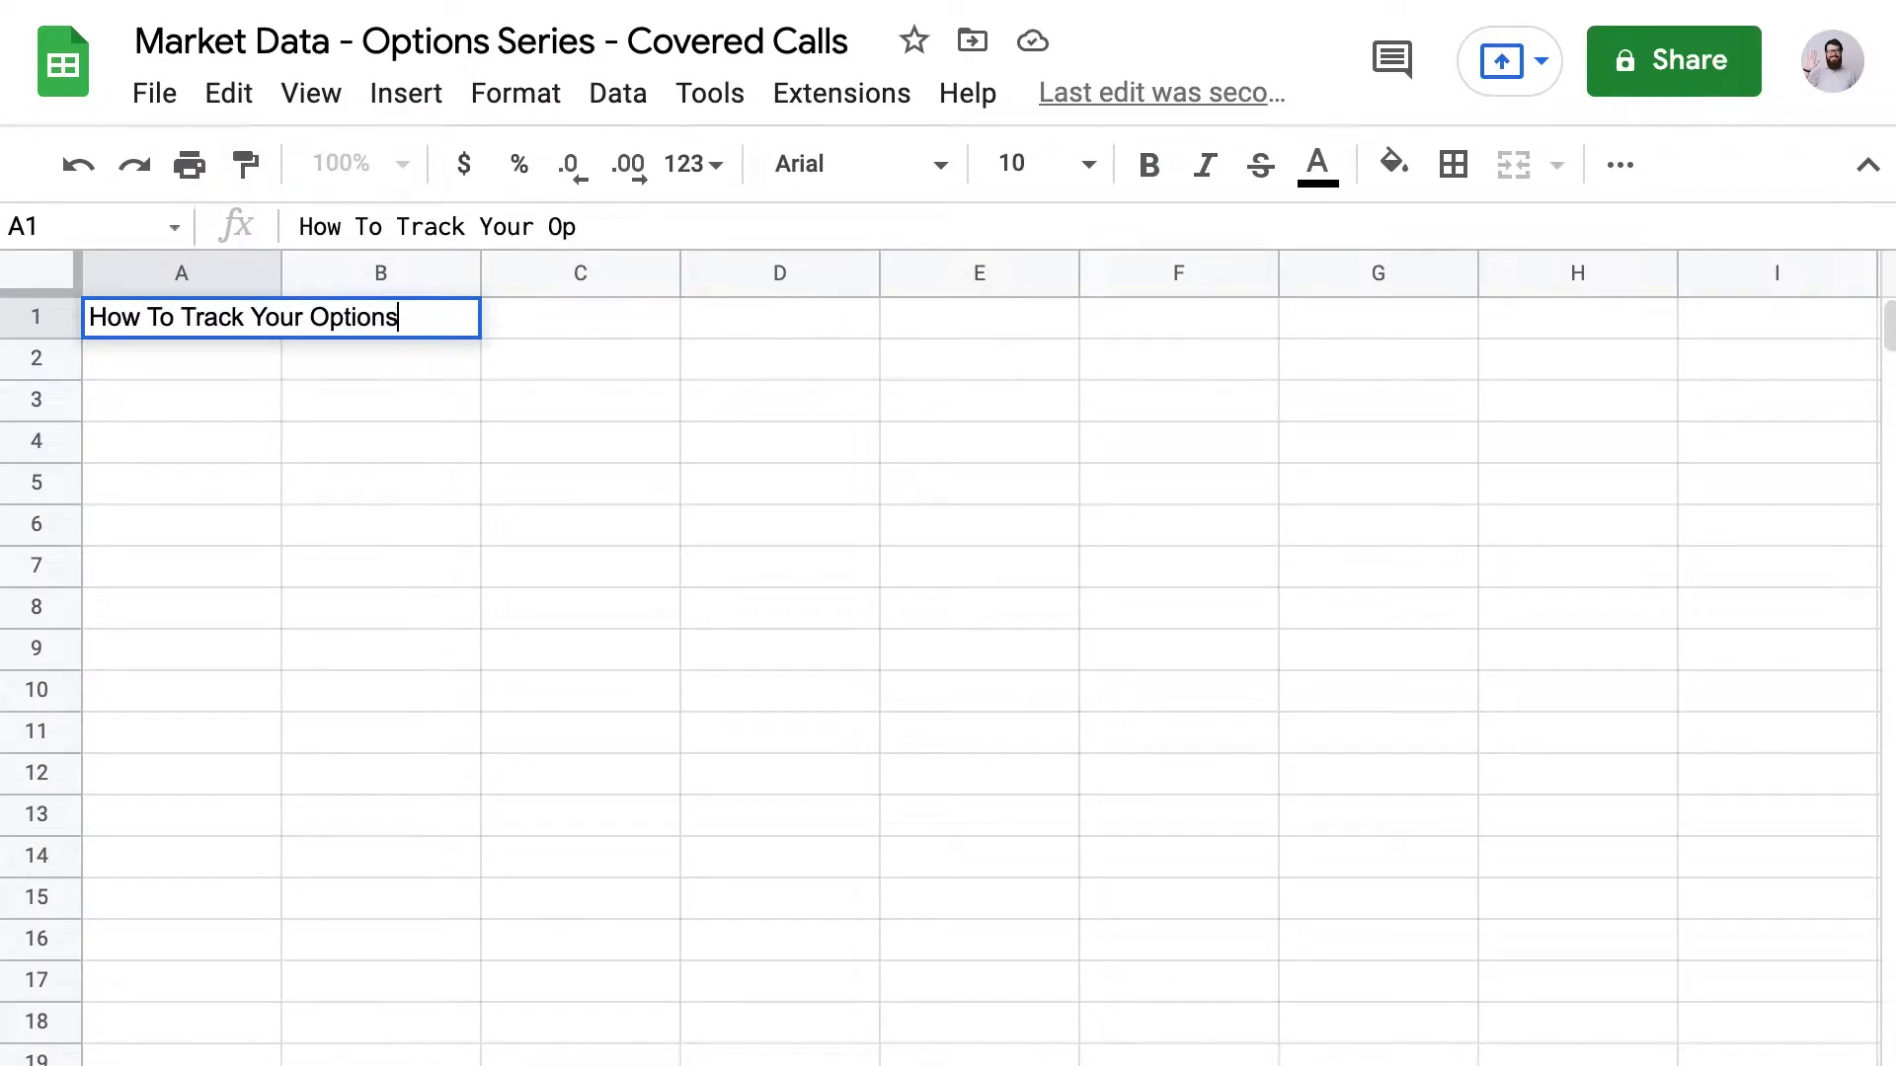
type(" Positions In A ")
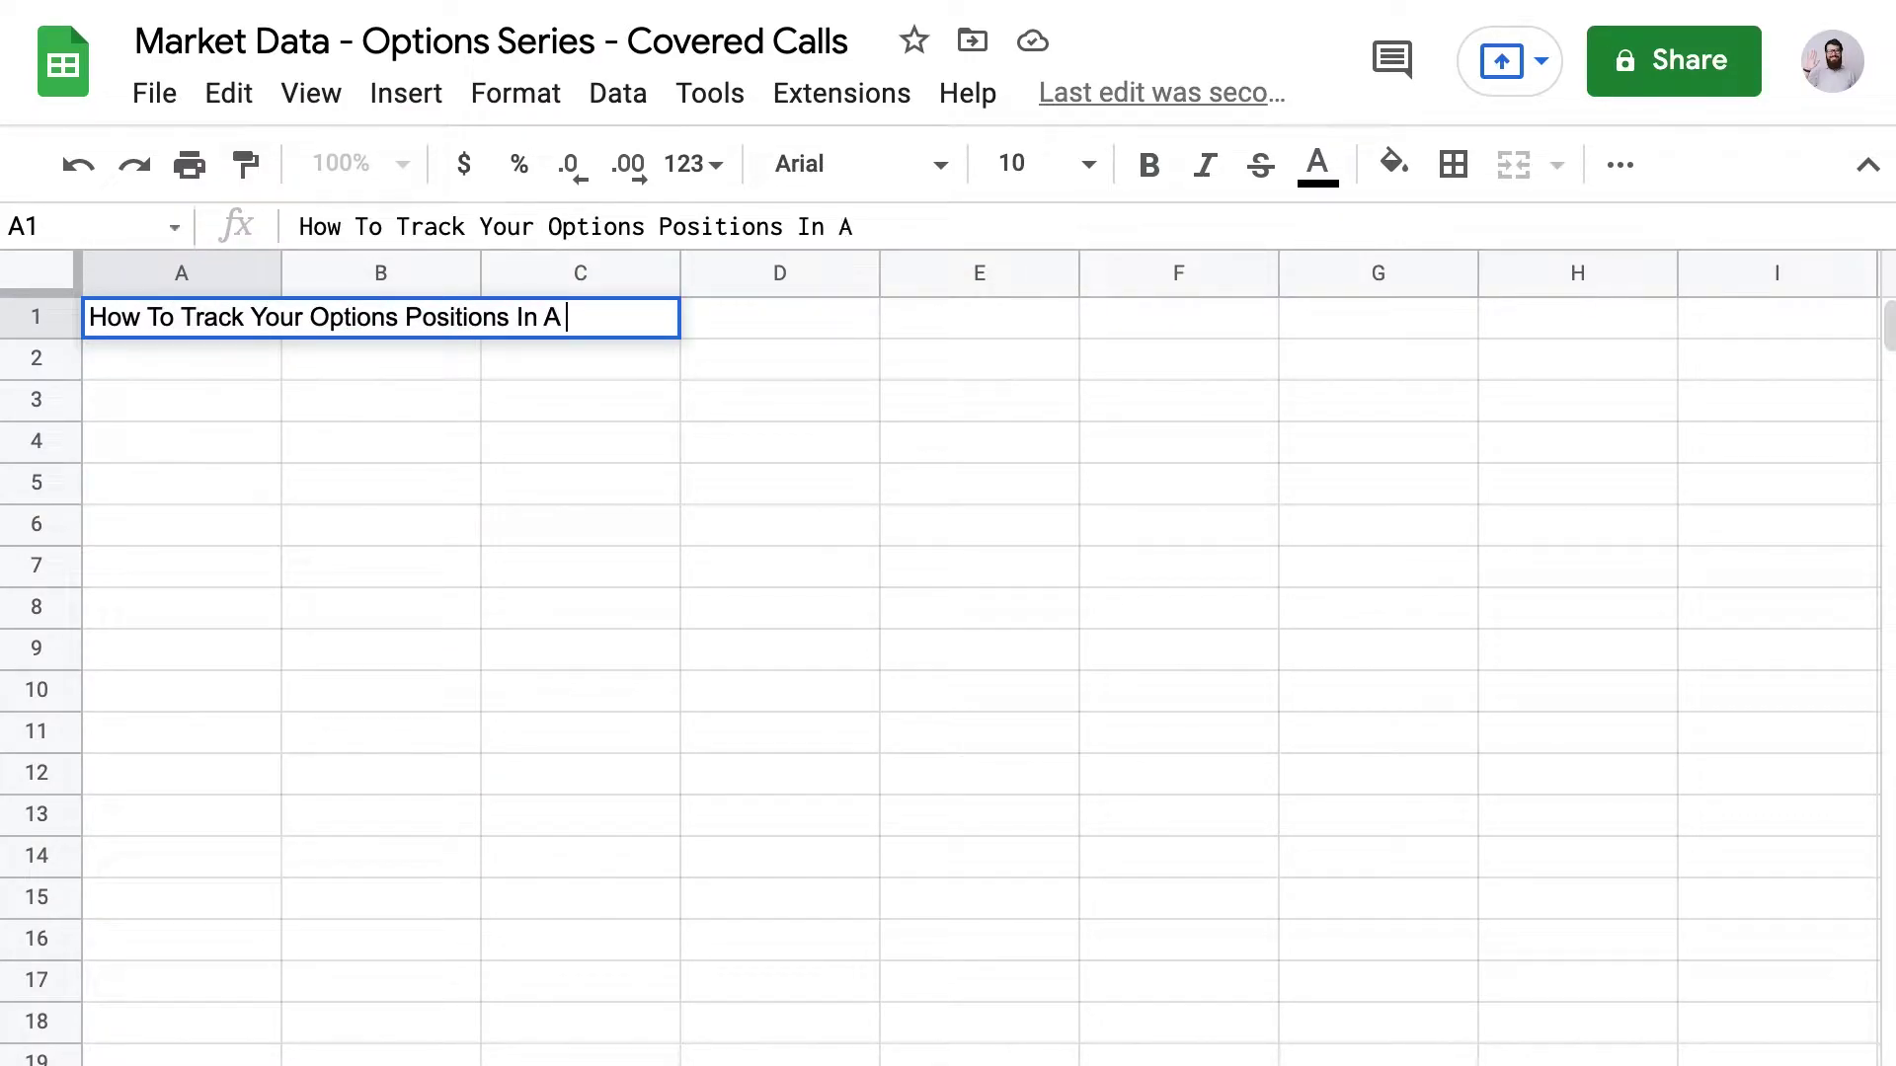
type("Single Cell")
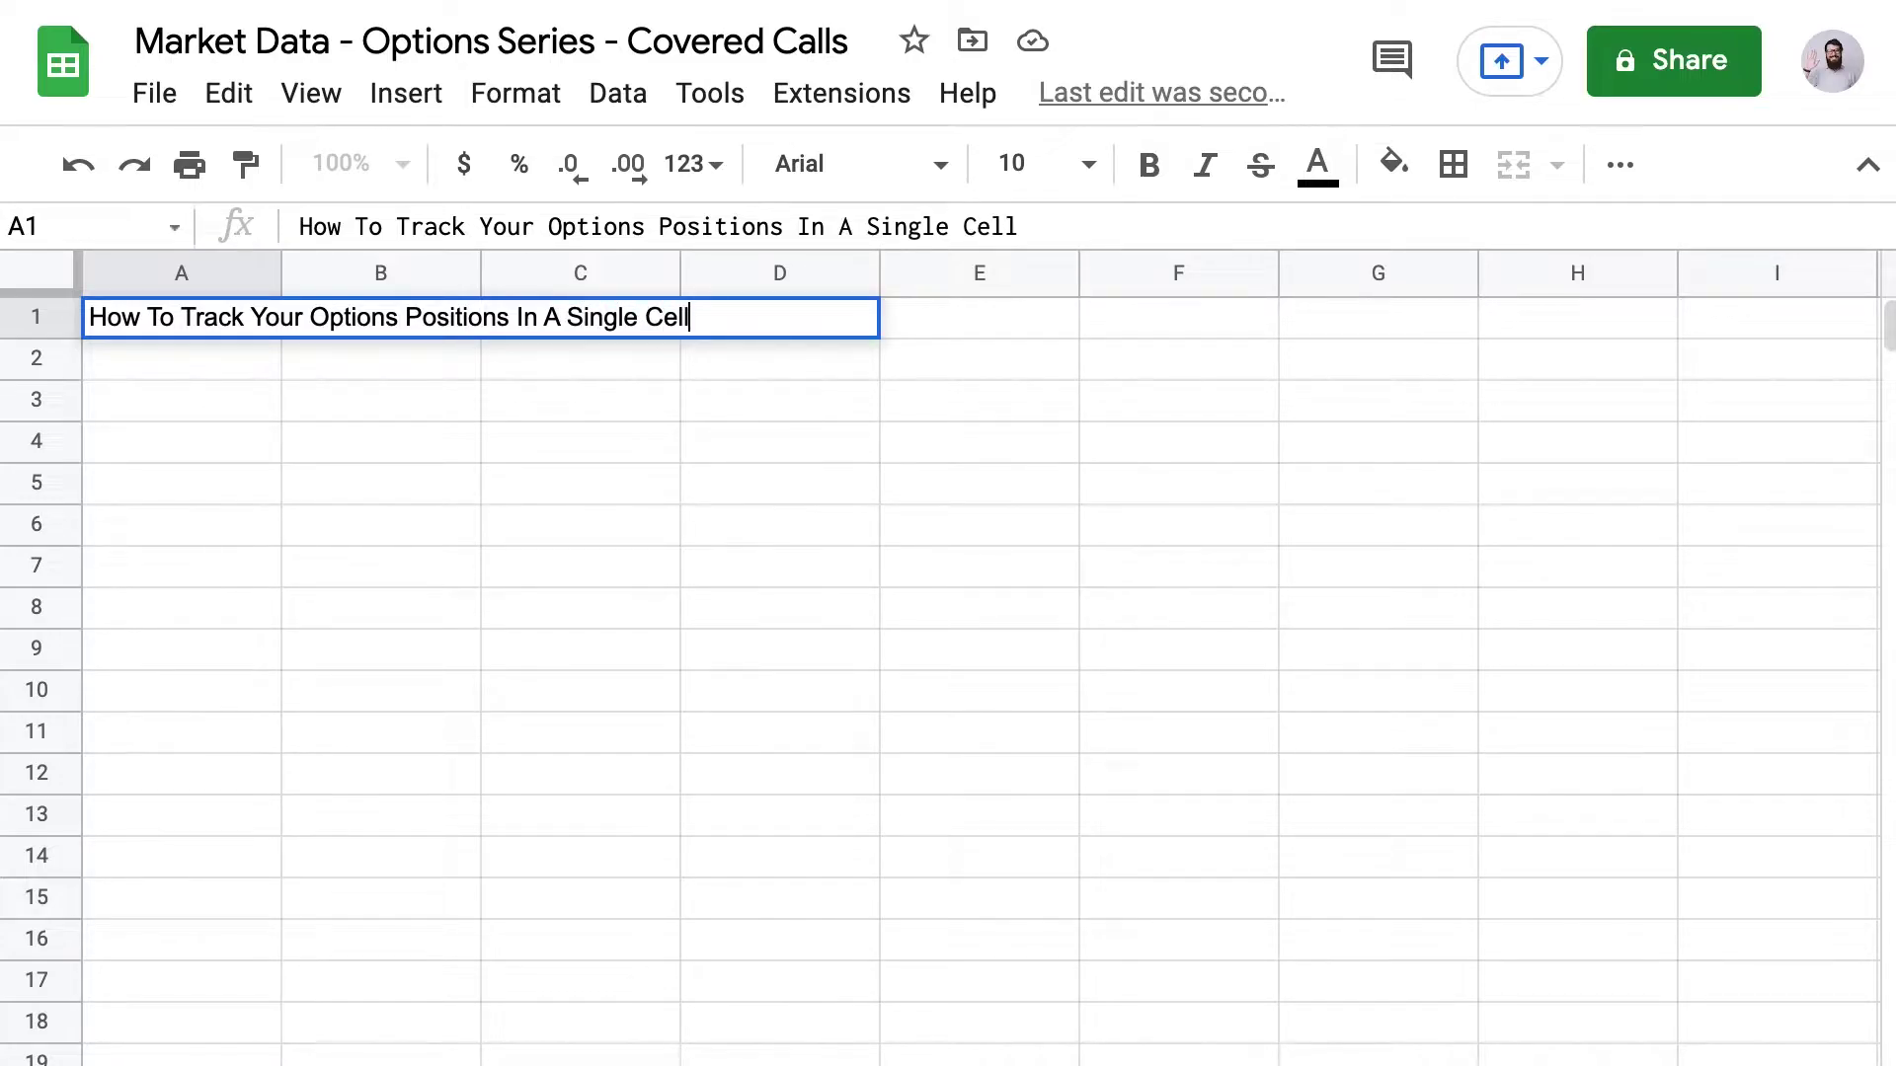
key("Return")
key("Return")
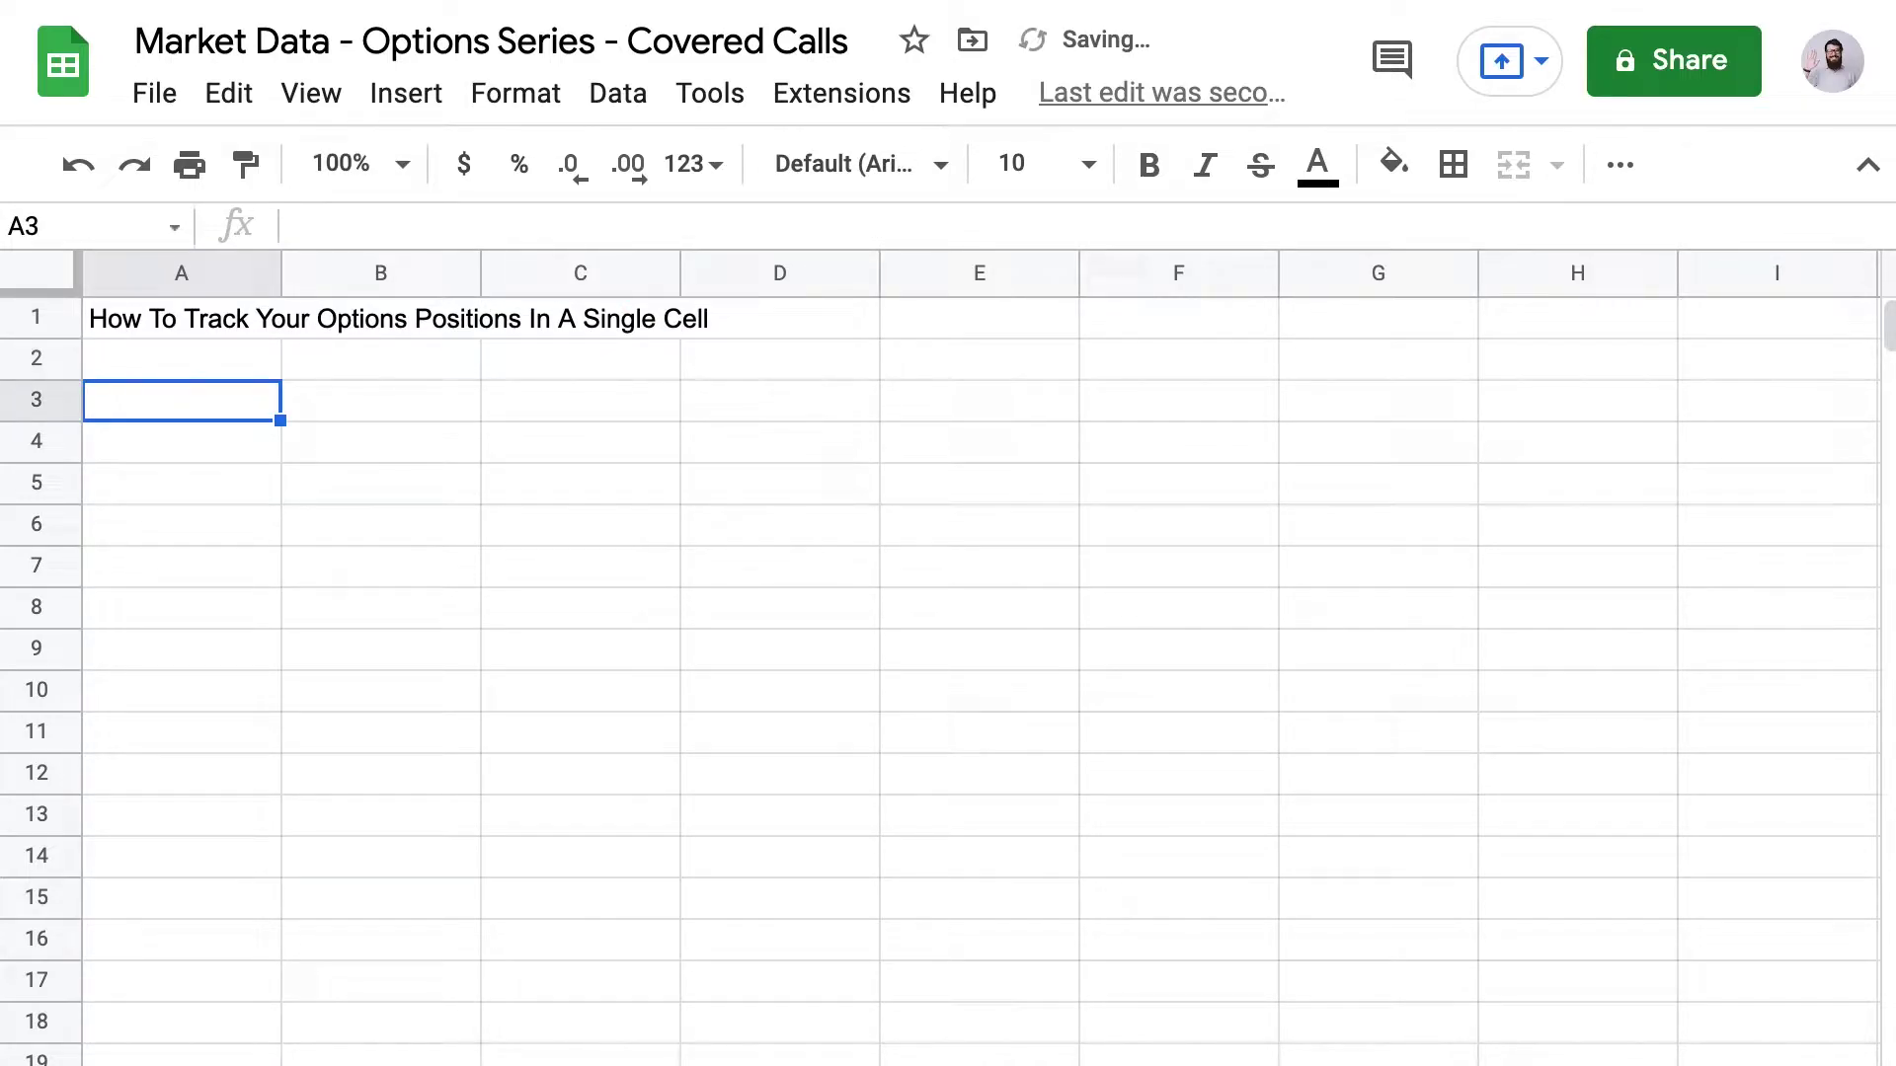
type("Reme")
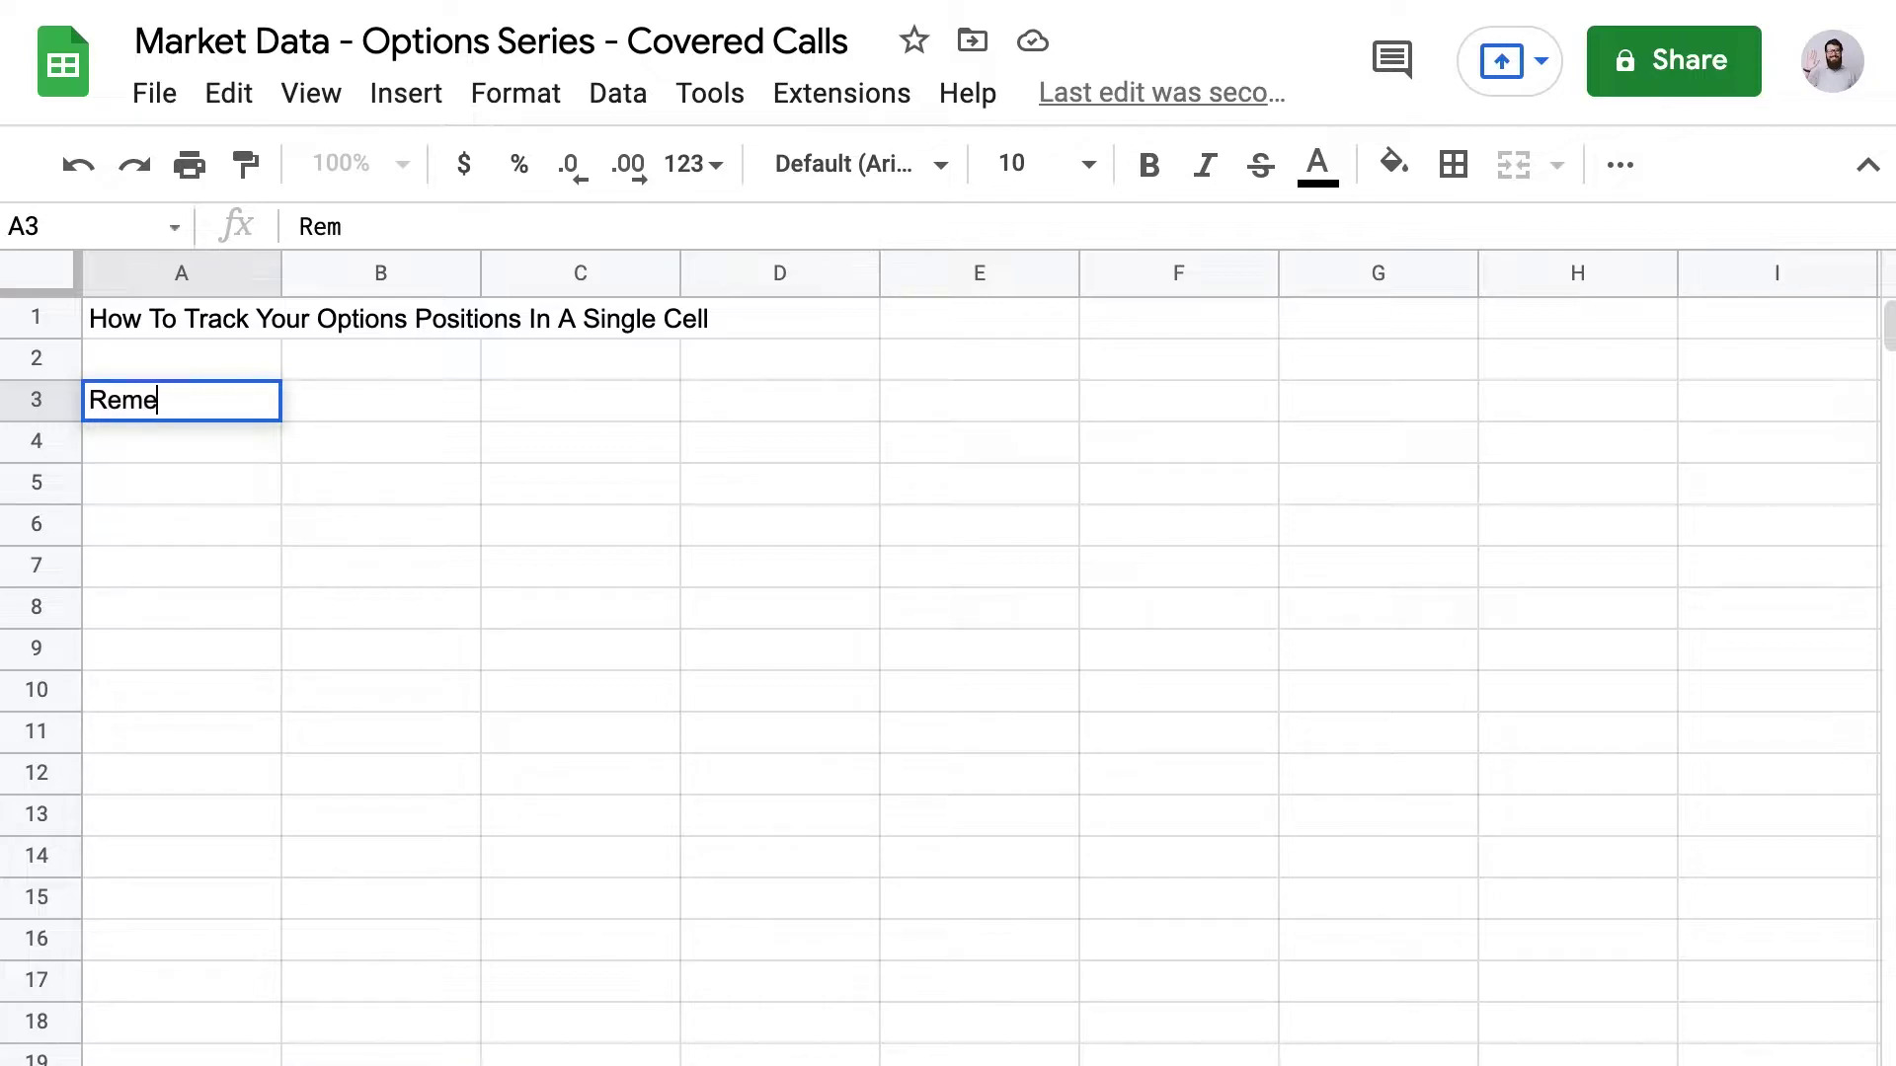
type("mber... L")
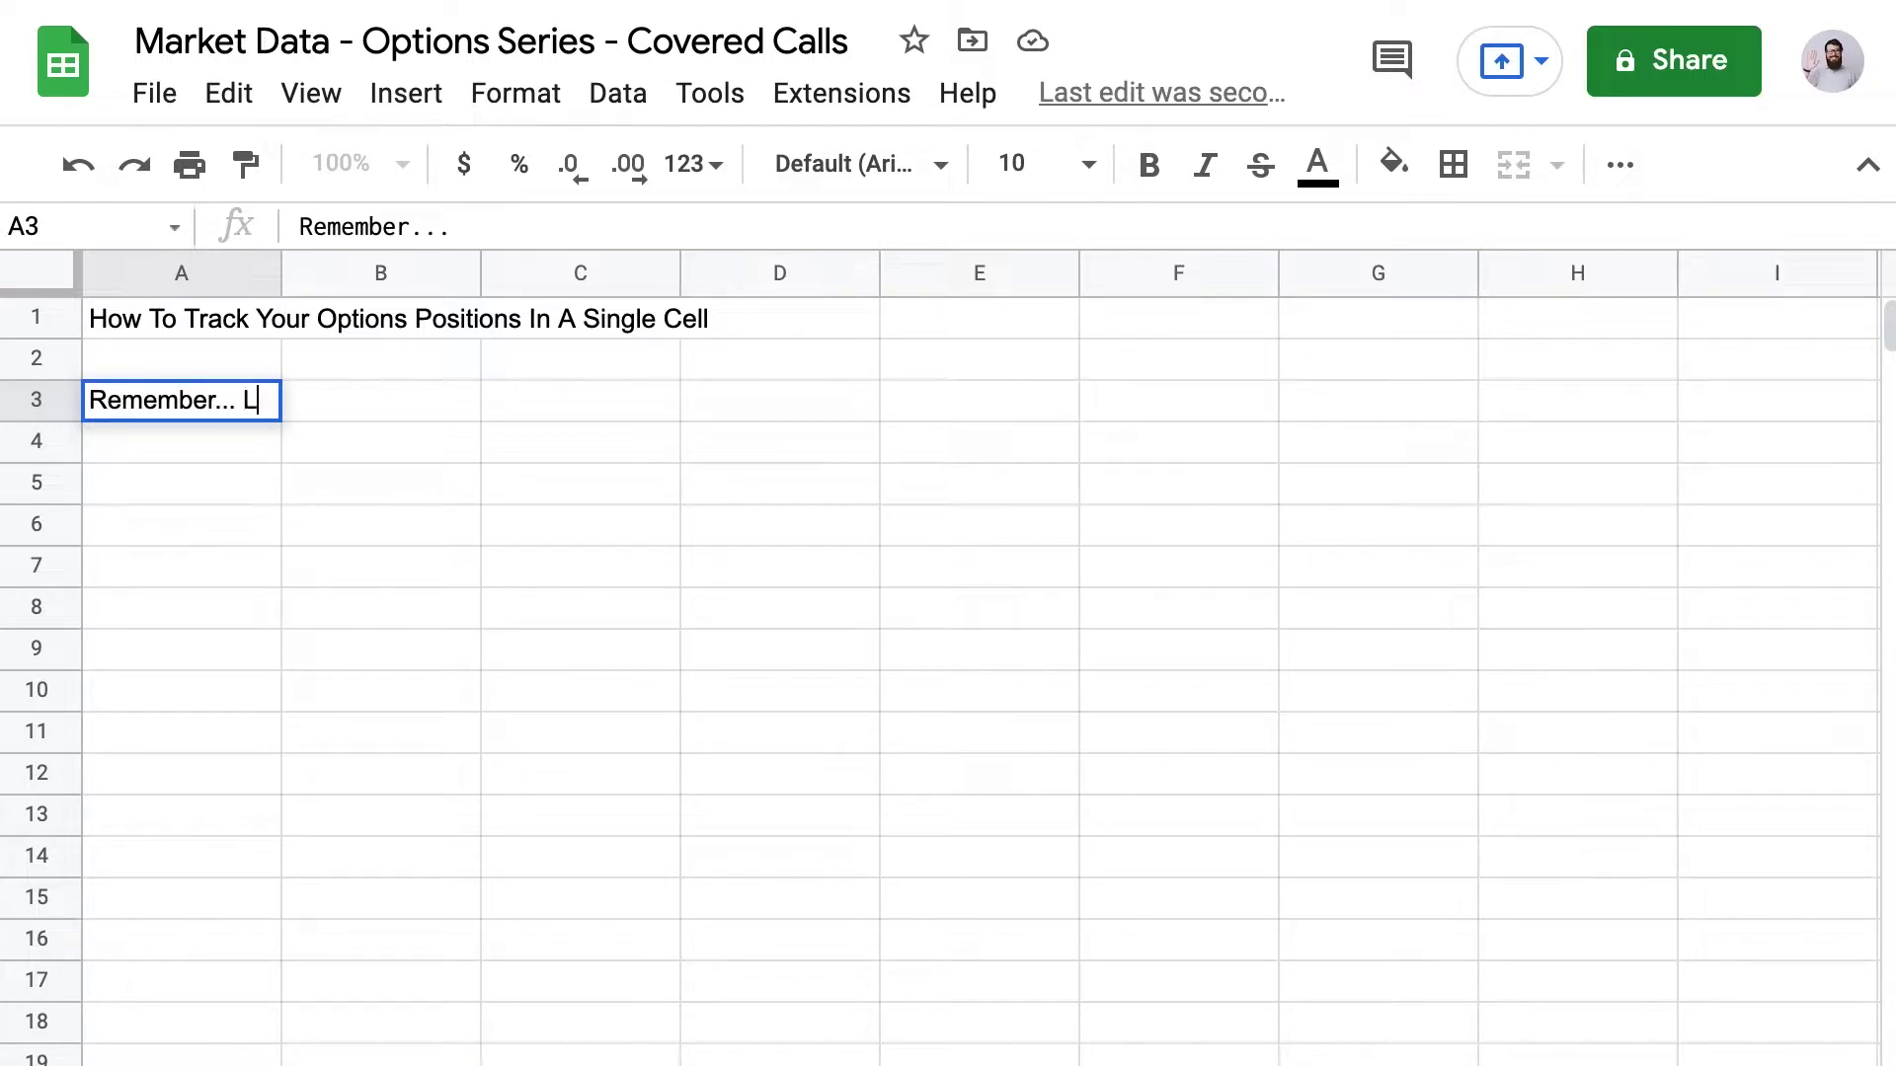
type("ike And Su")
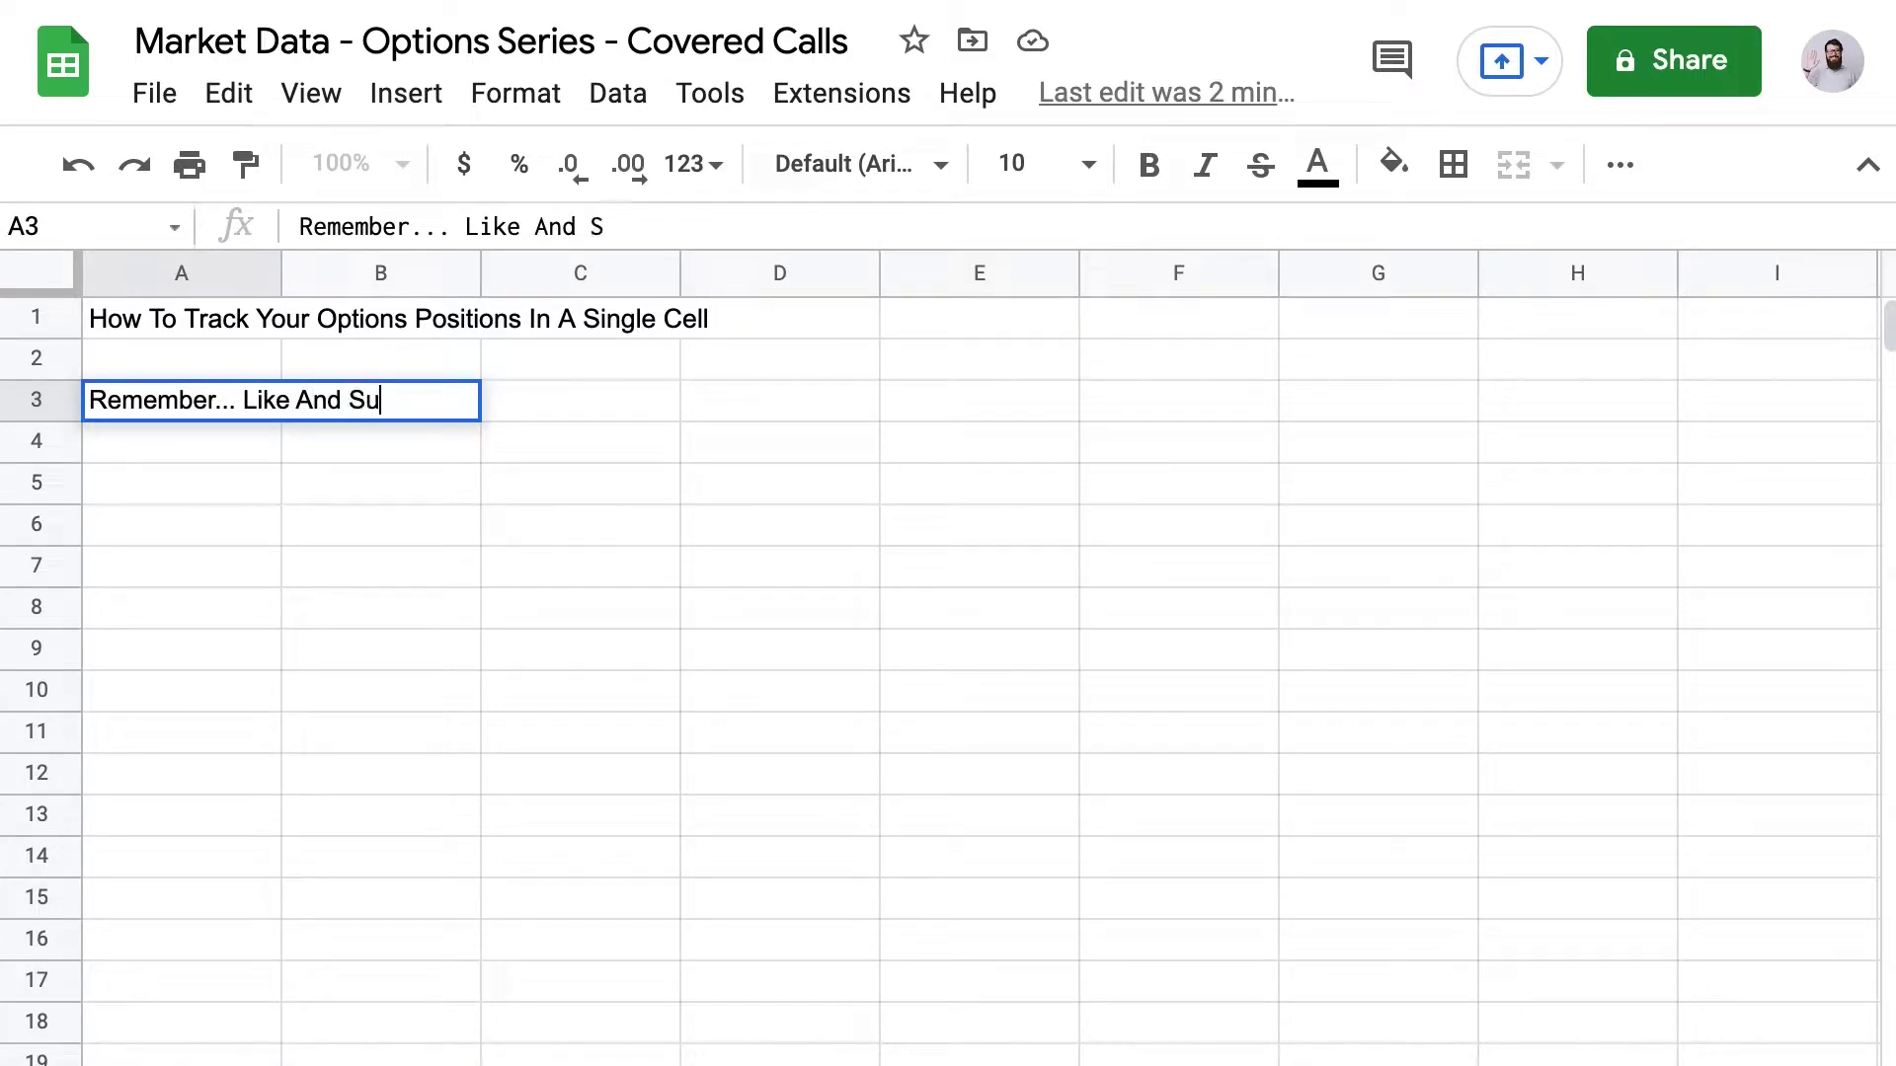
type("bscribe!!!")
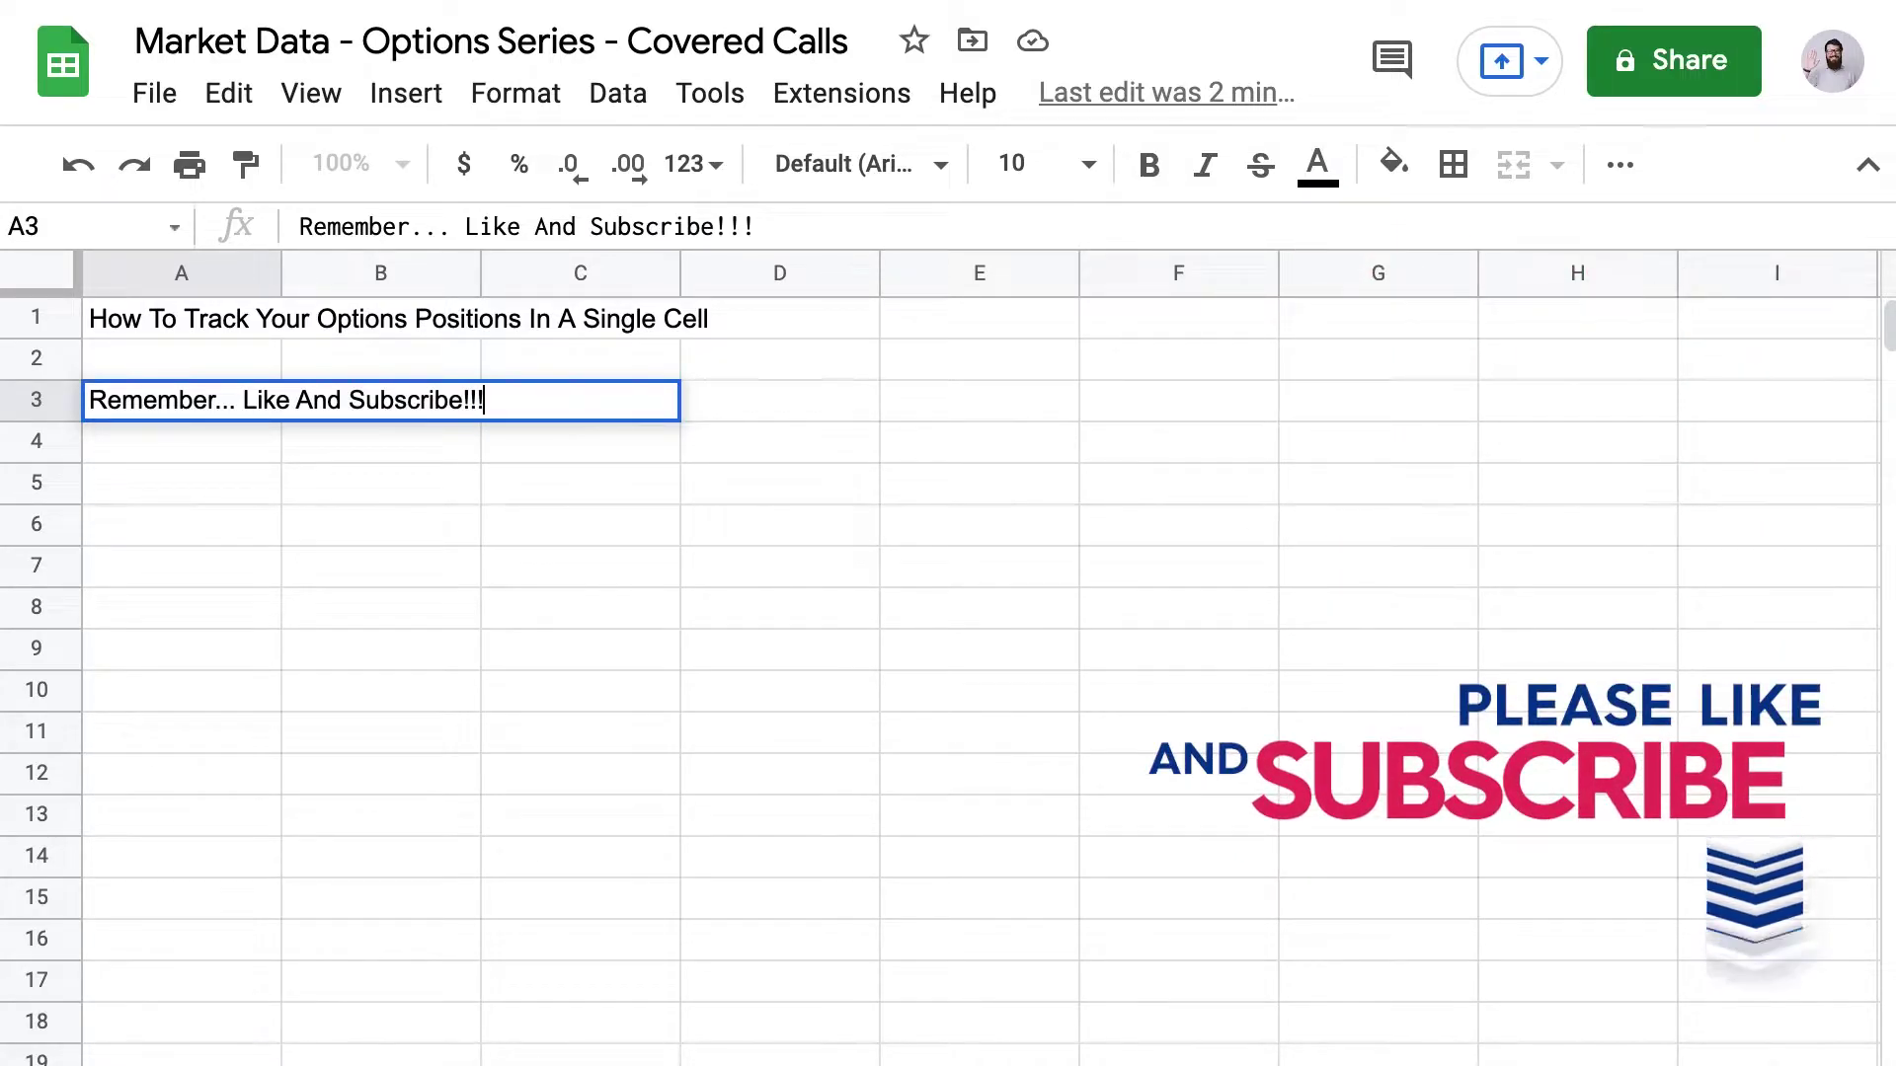
key("Return")
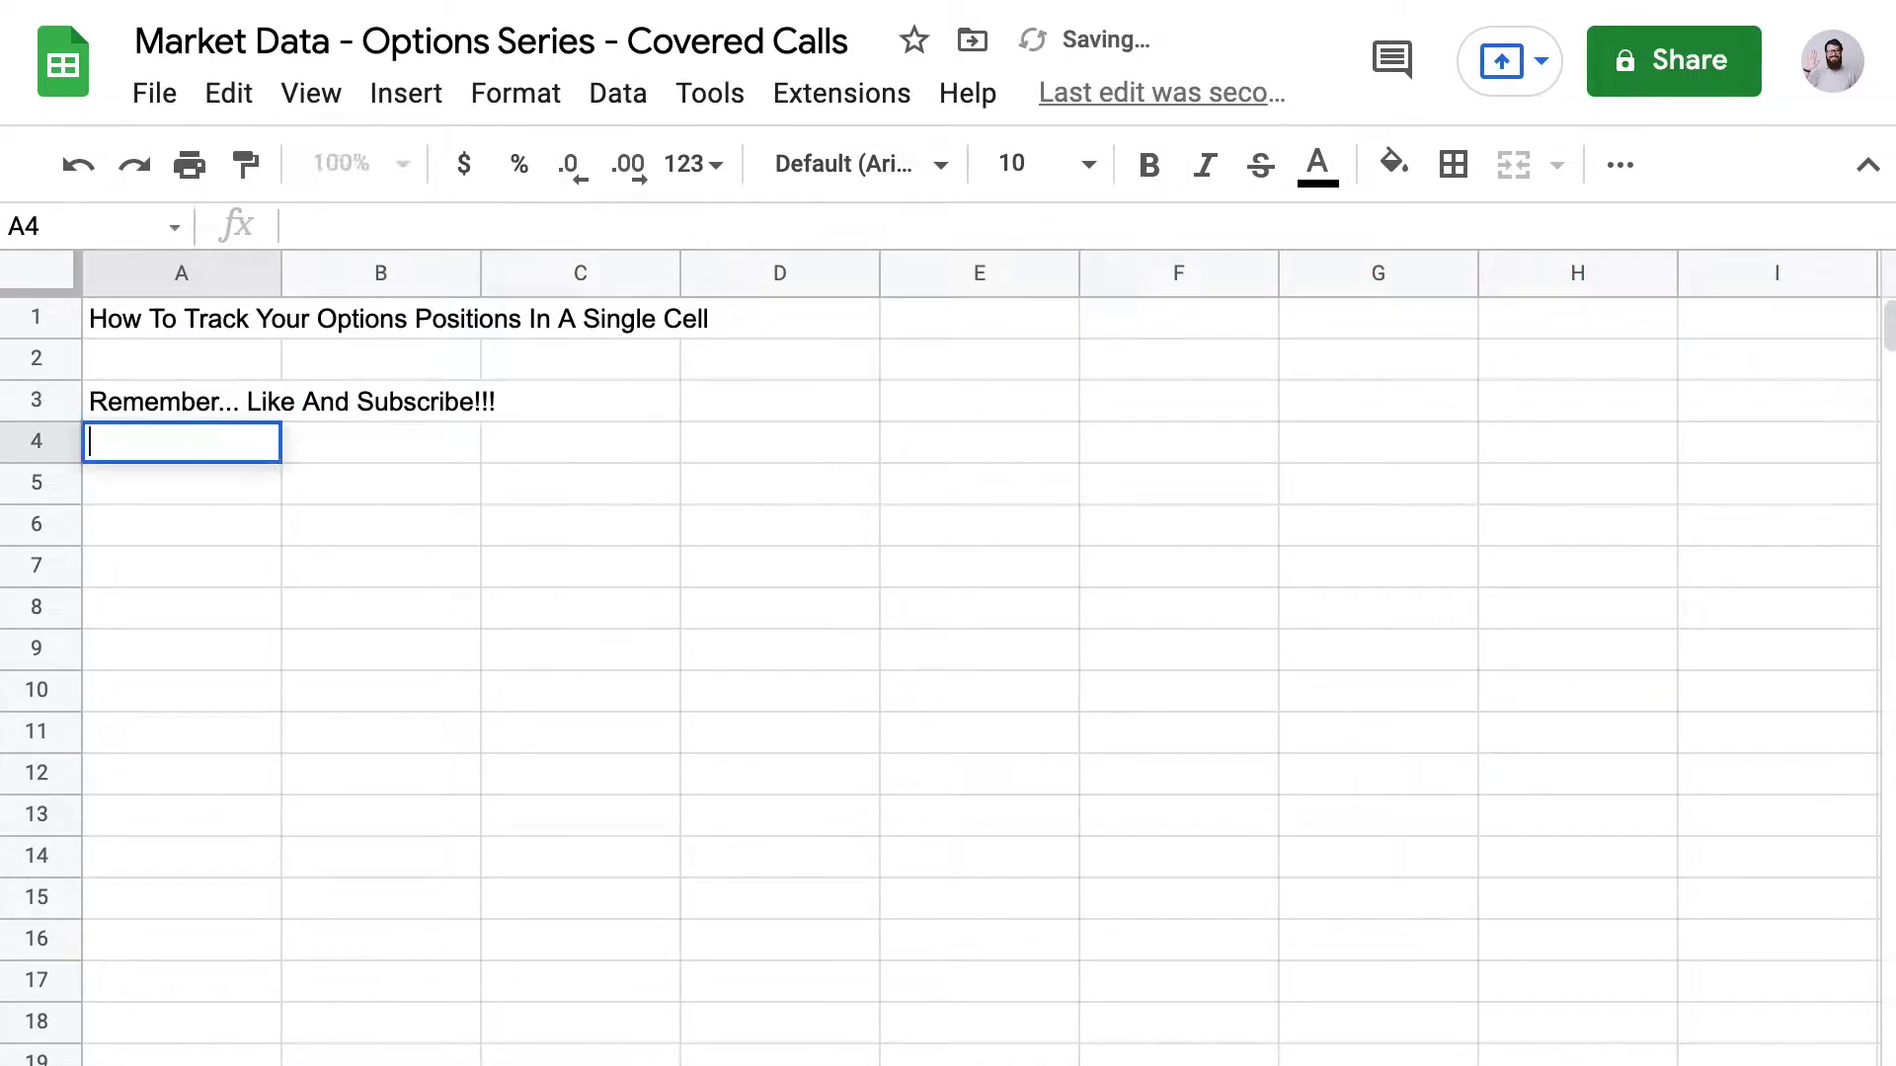
key("Return")
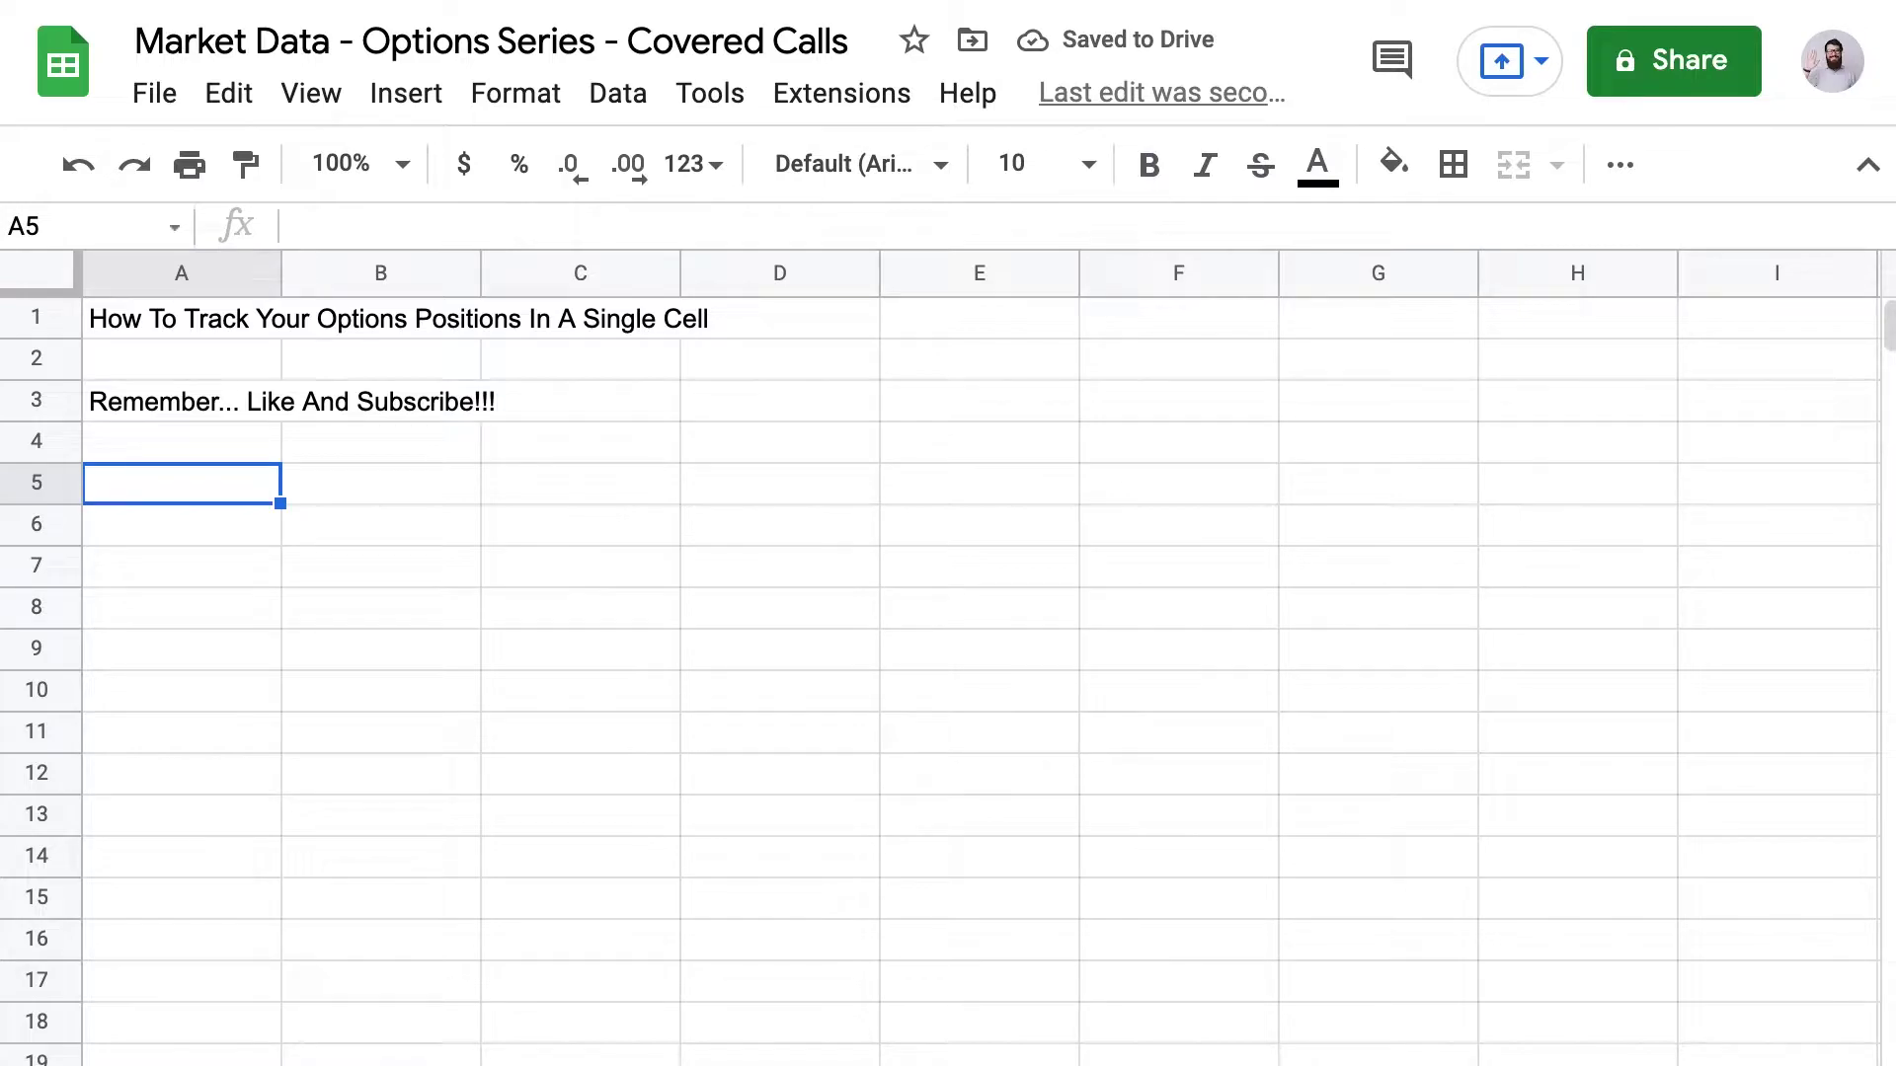
Enter 'Today... Covered Calls' in A5, '100 Shares of Stock' in A7 and '-1 call option' in A8.
type("Today... Covere")
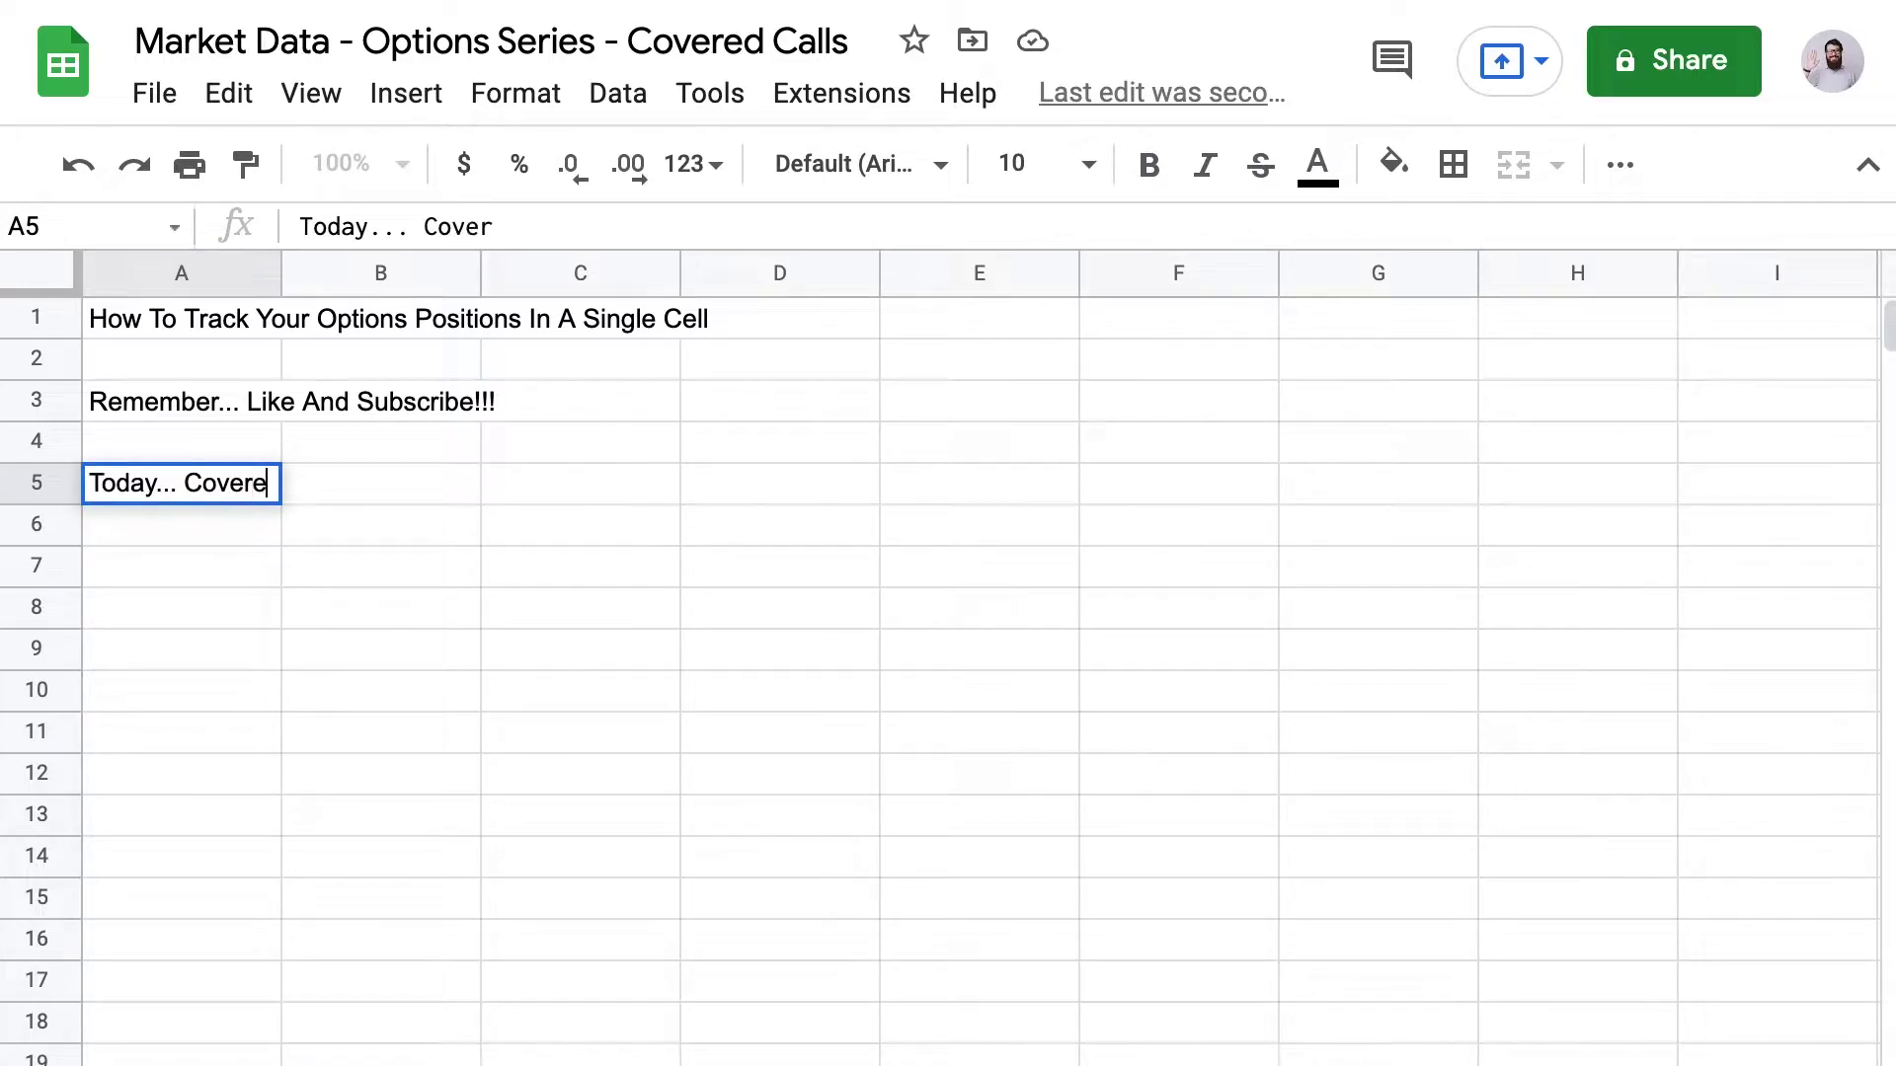
type("d Calls")
key("Return")
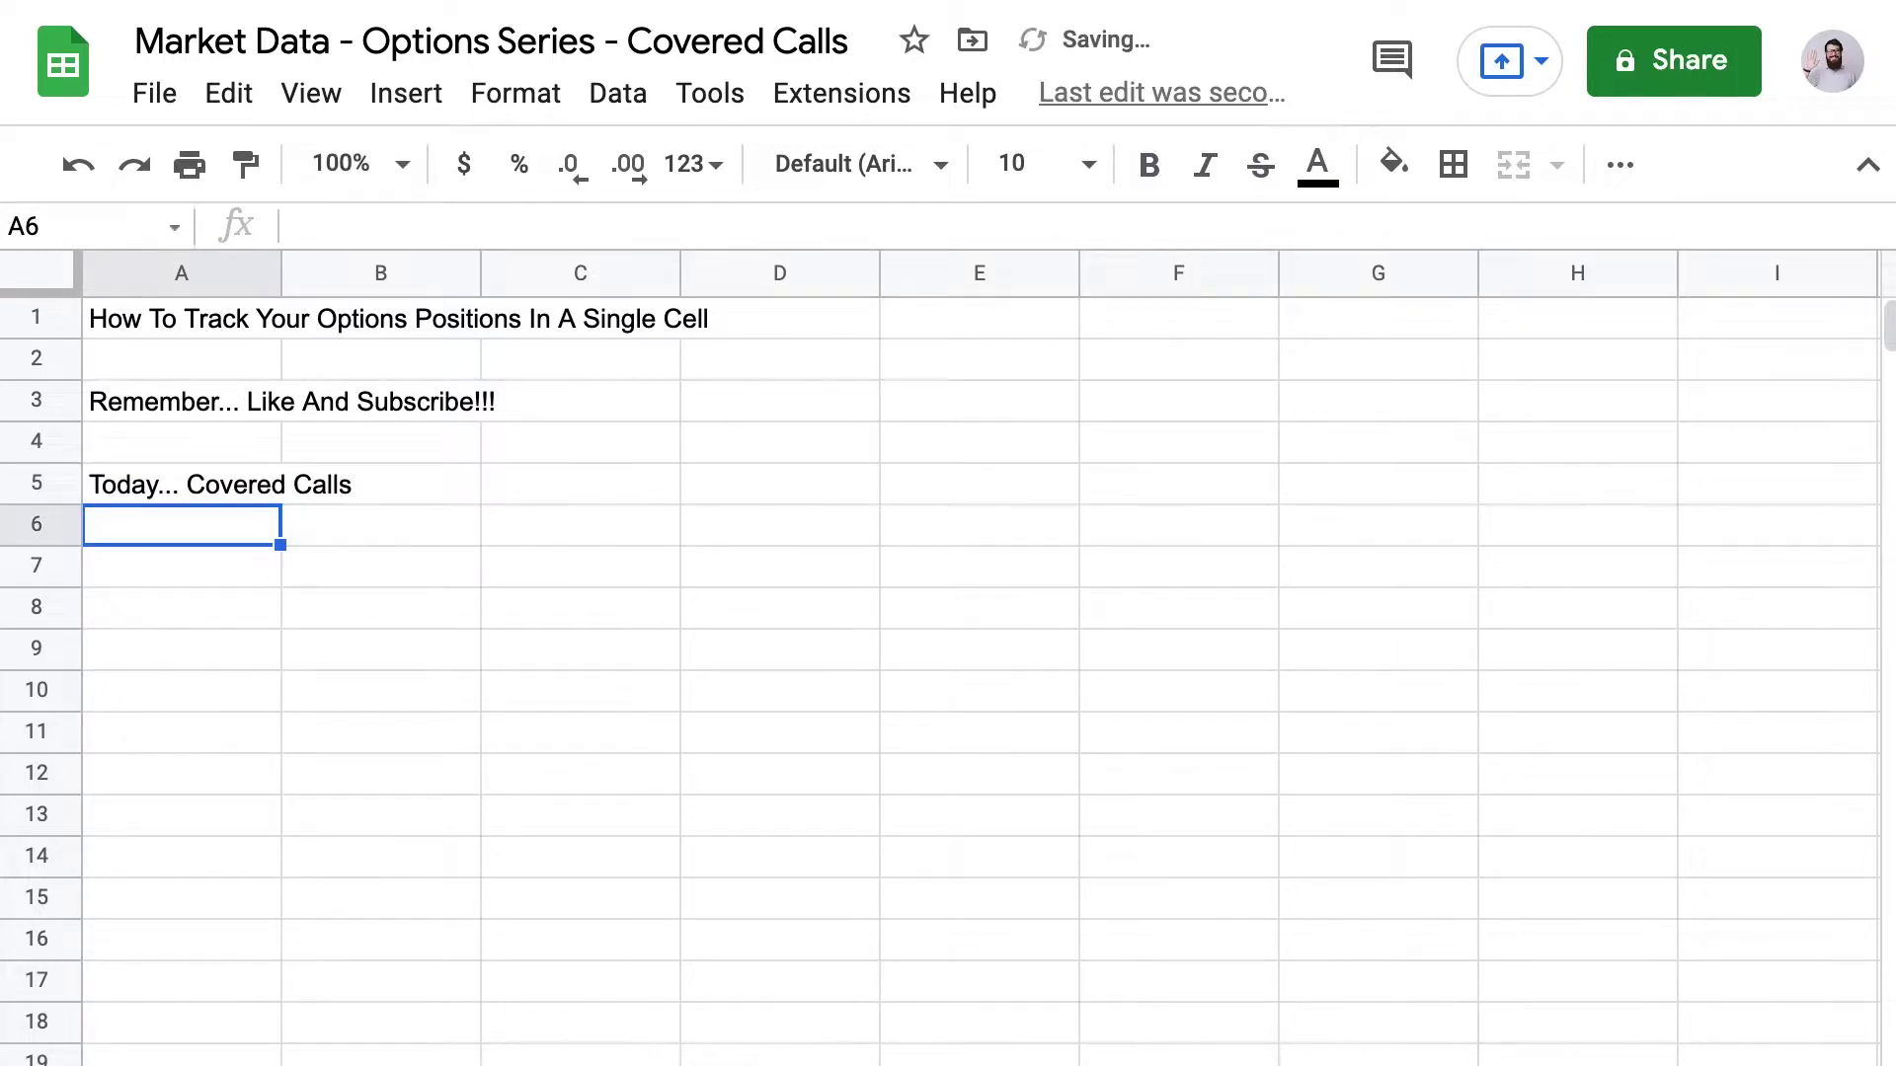
key("Down")
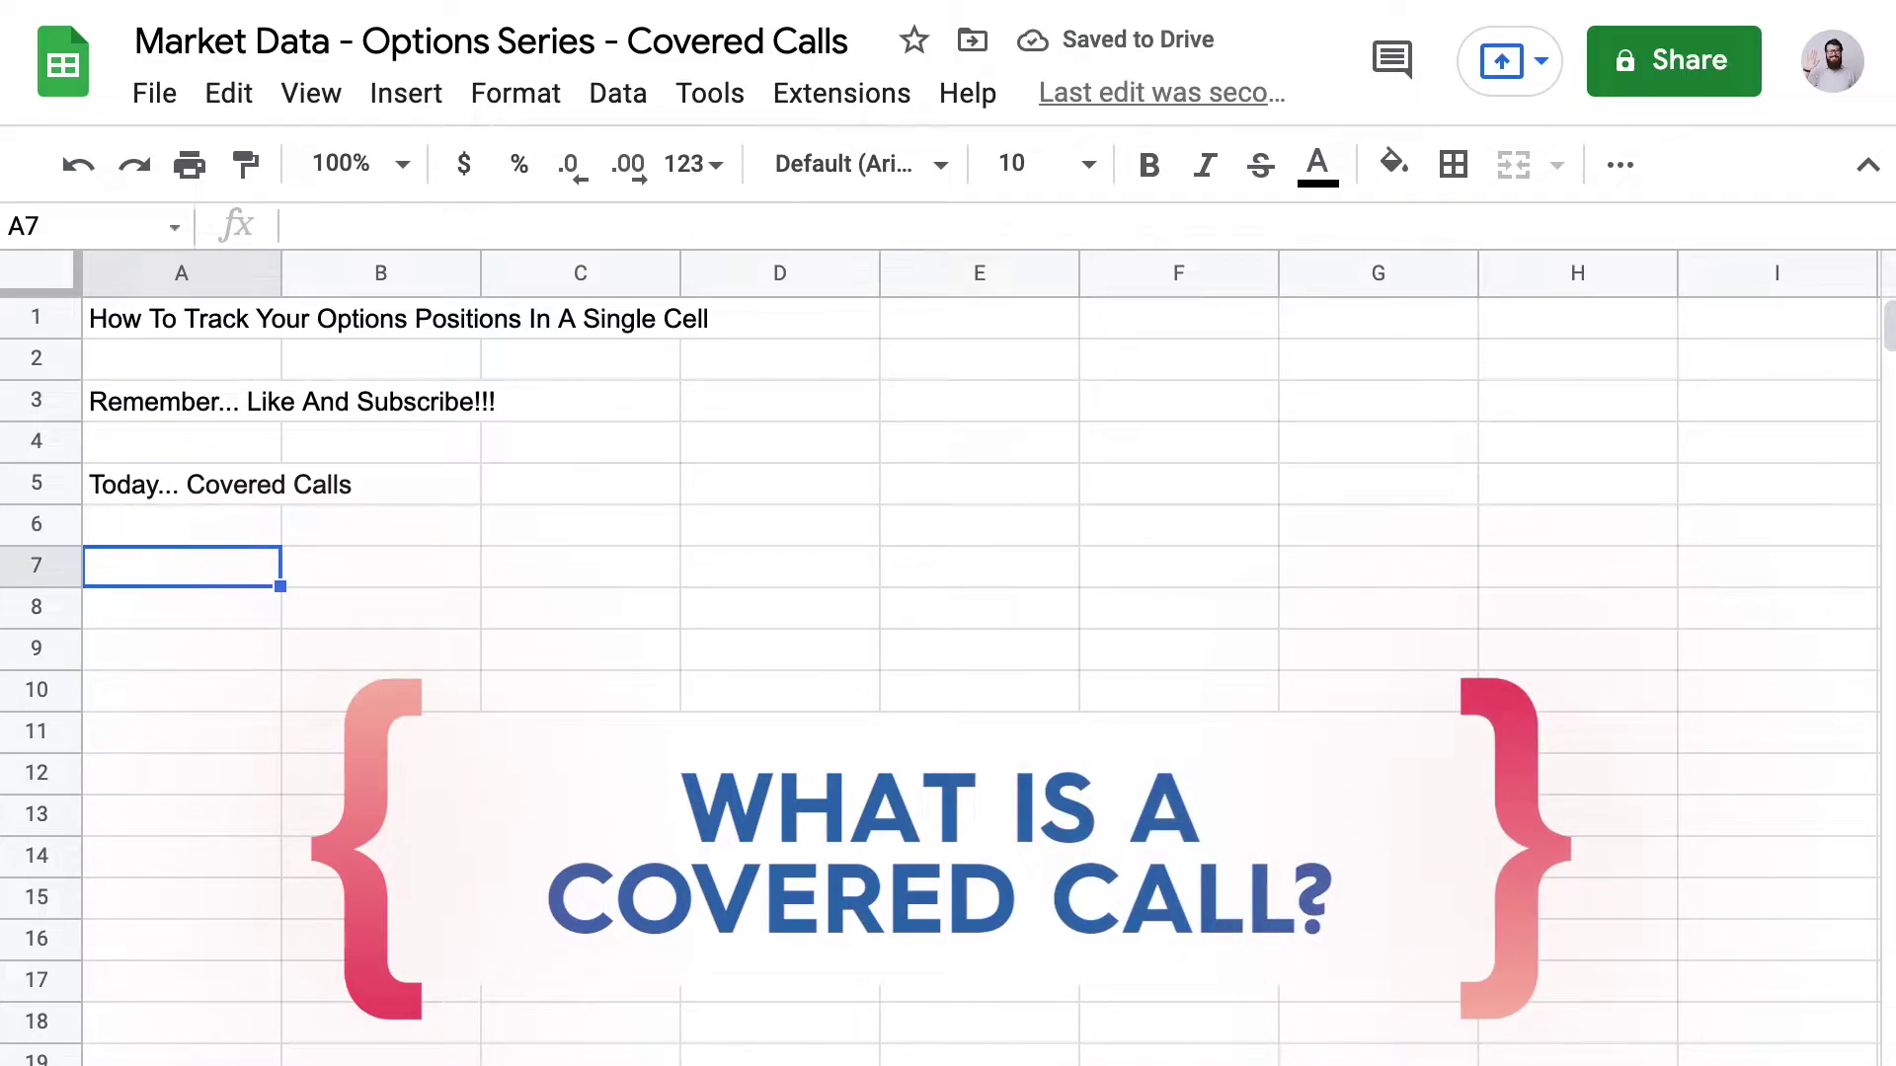
type("100 Shares of Stock")
key("Return")
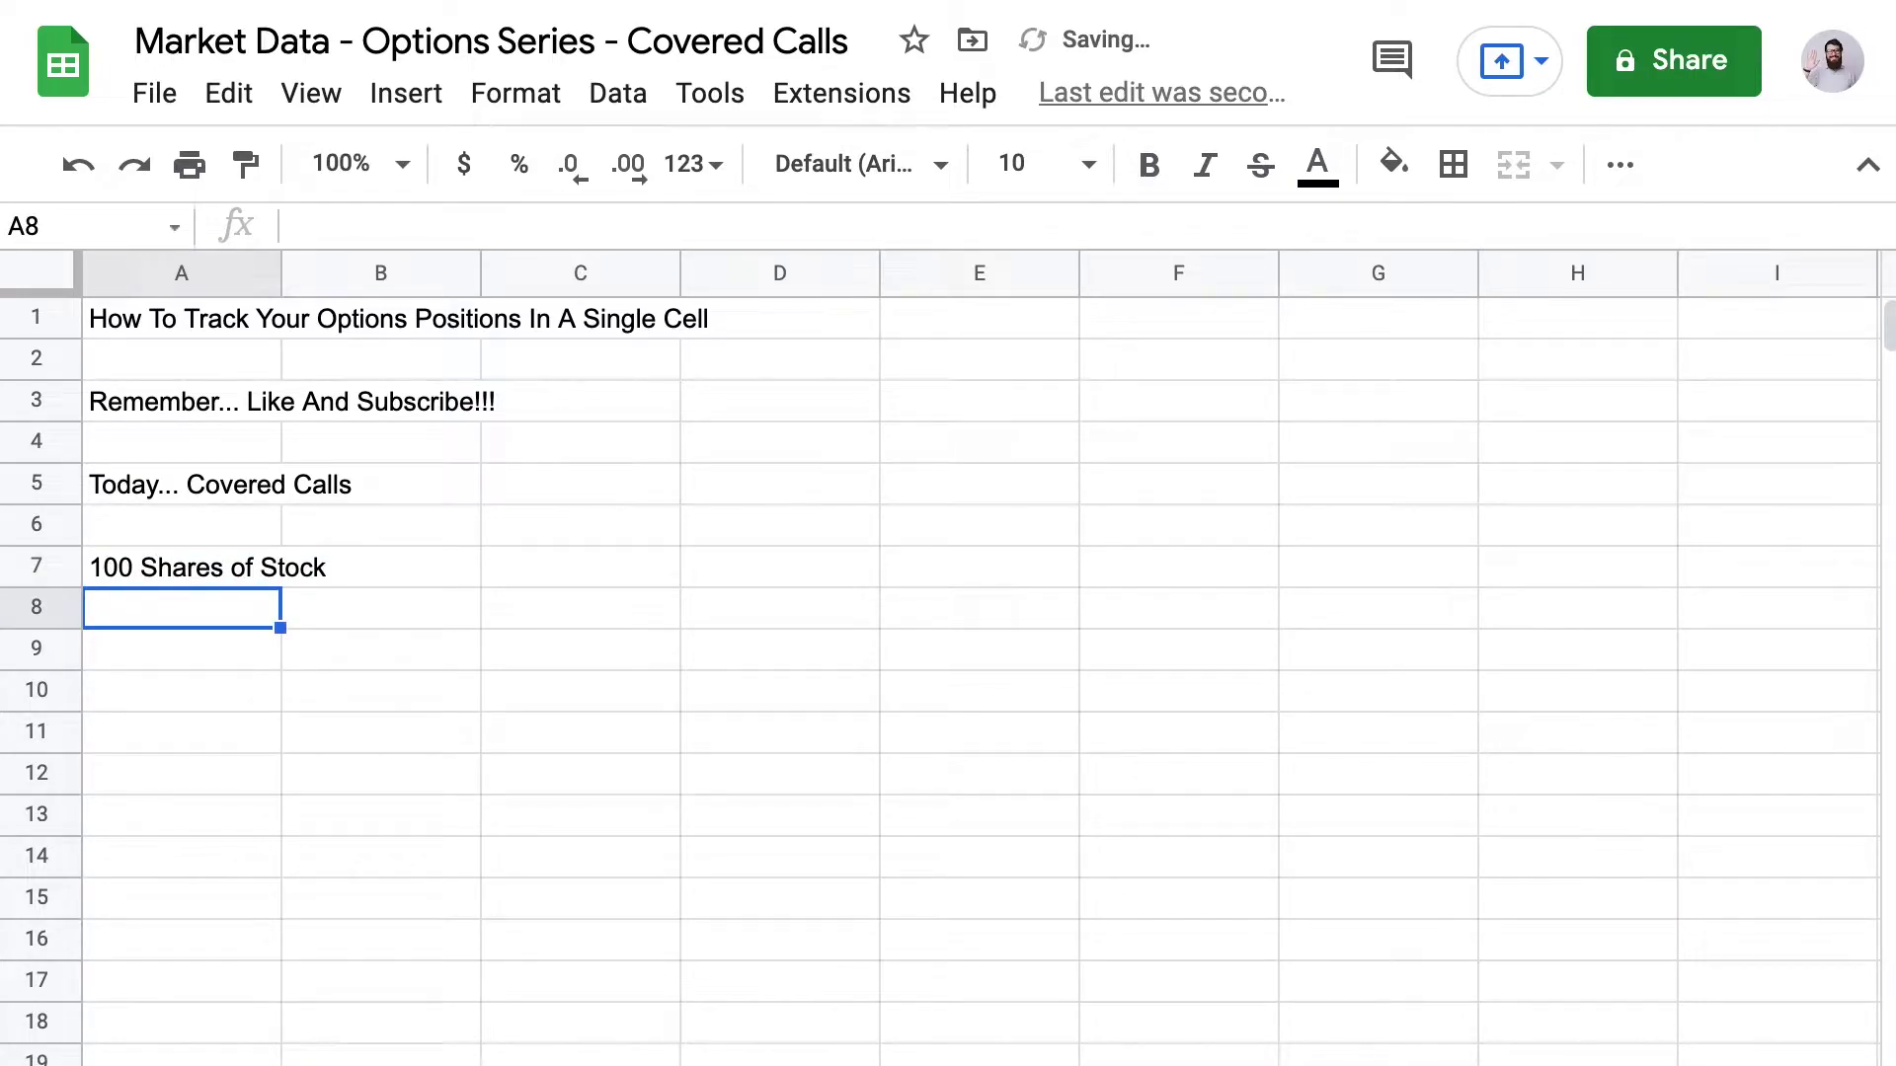
type("-1")
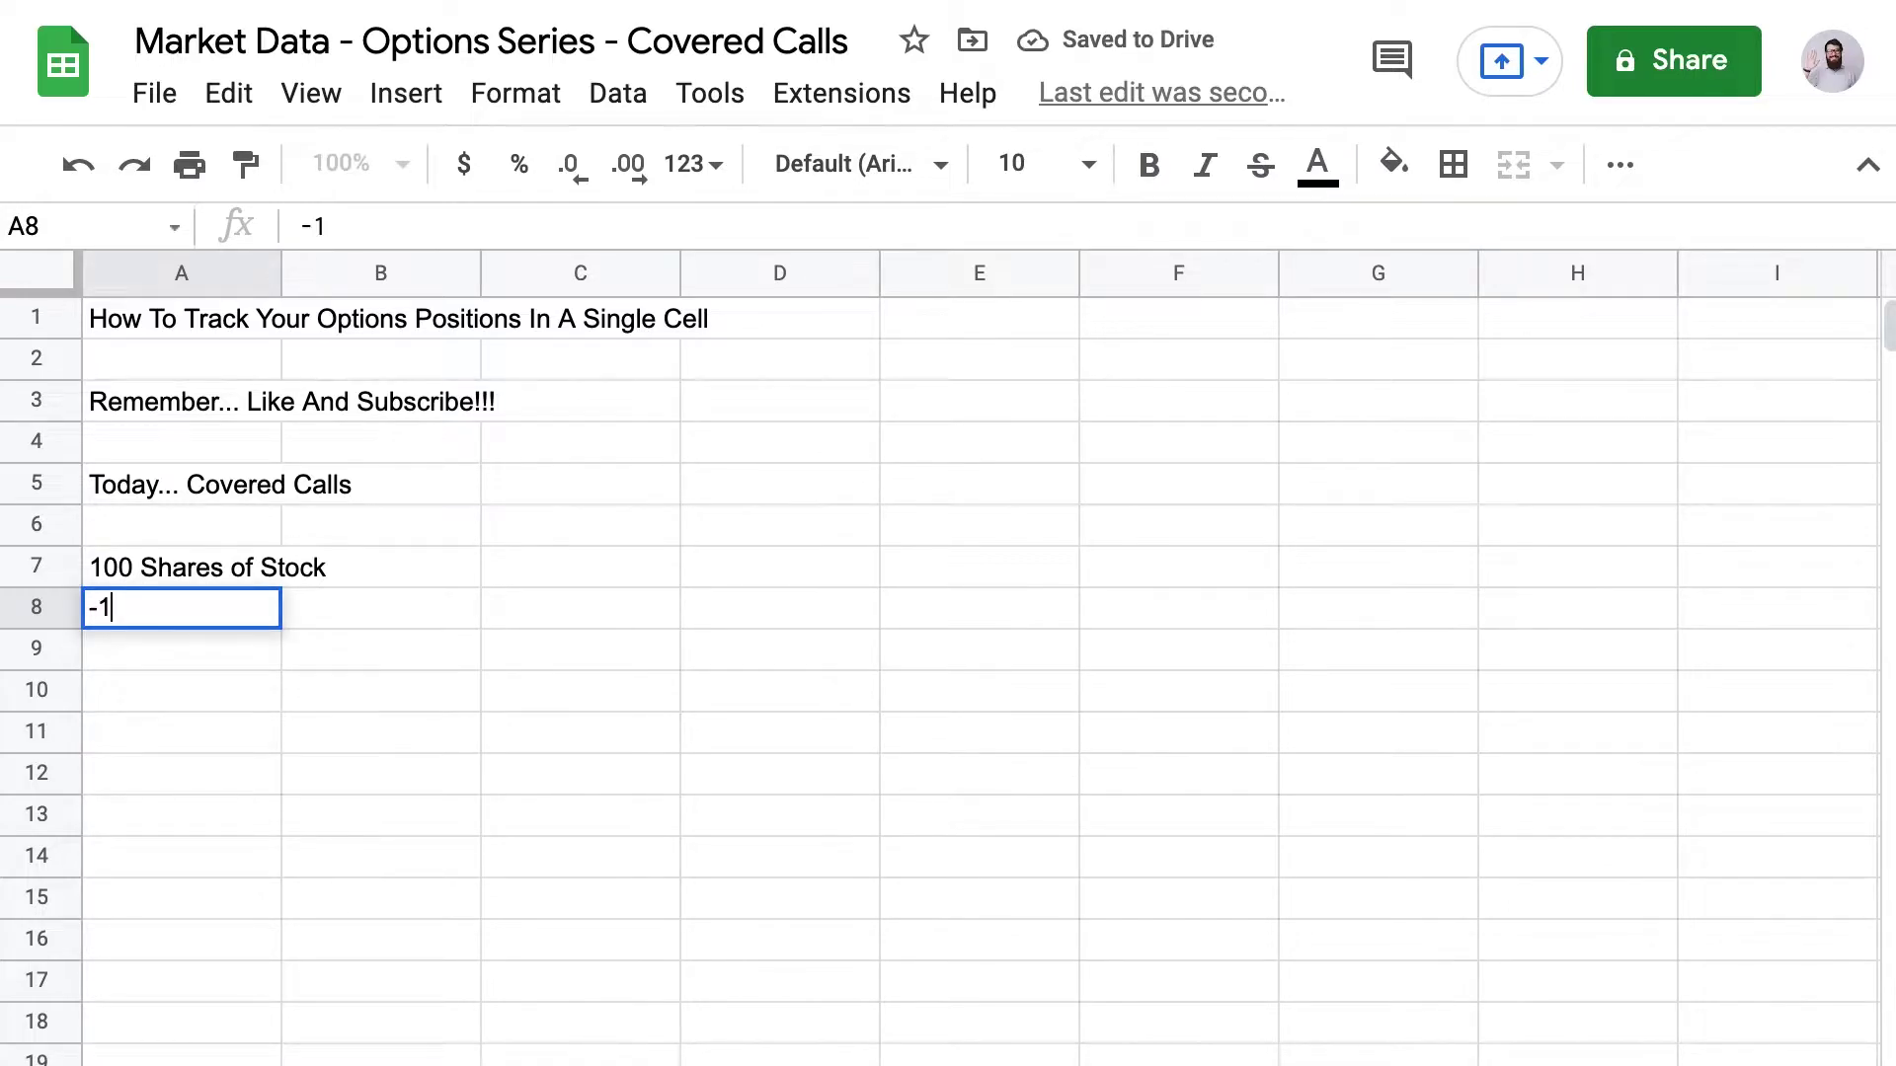
type(" call option")
key("Return")
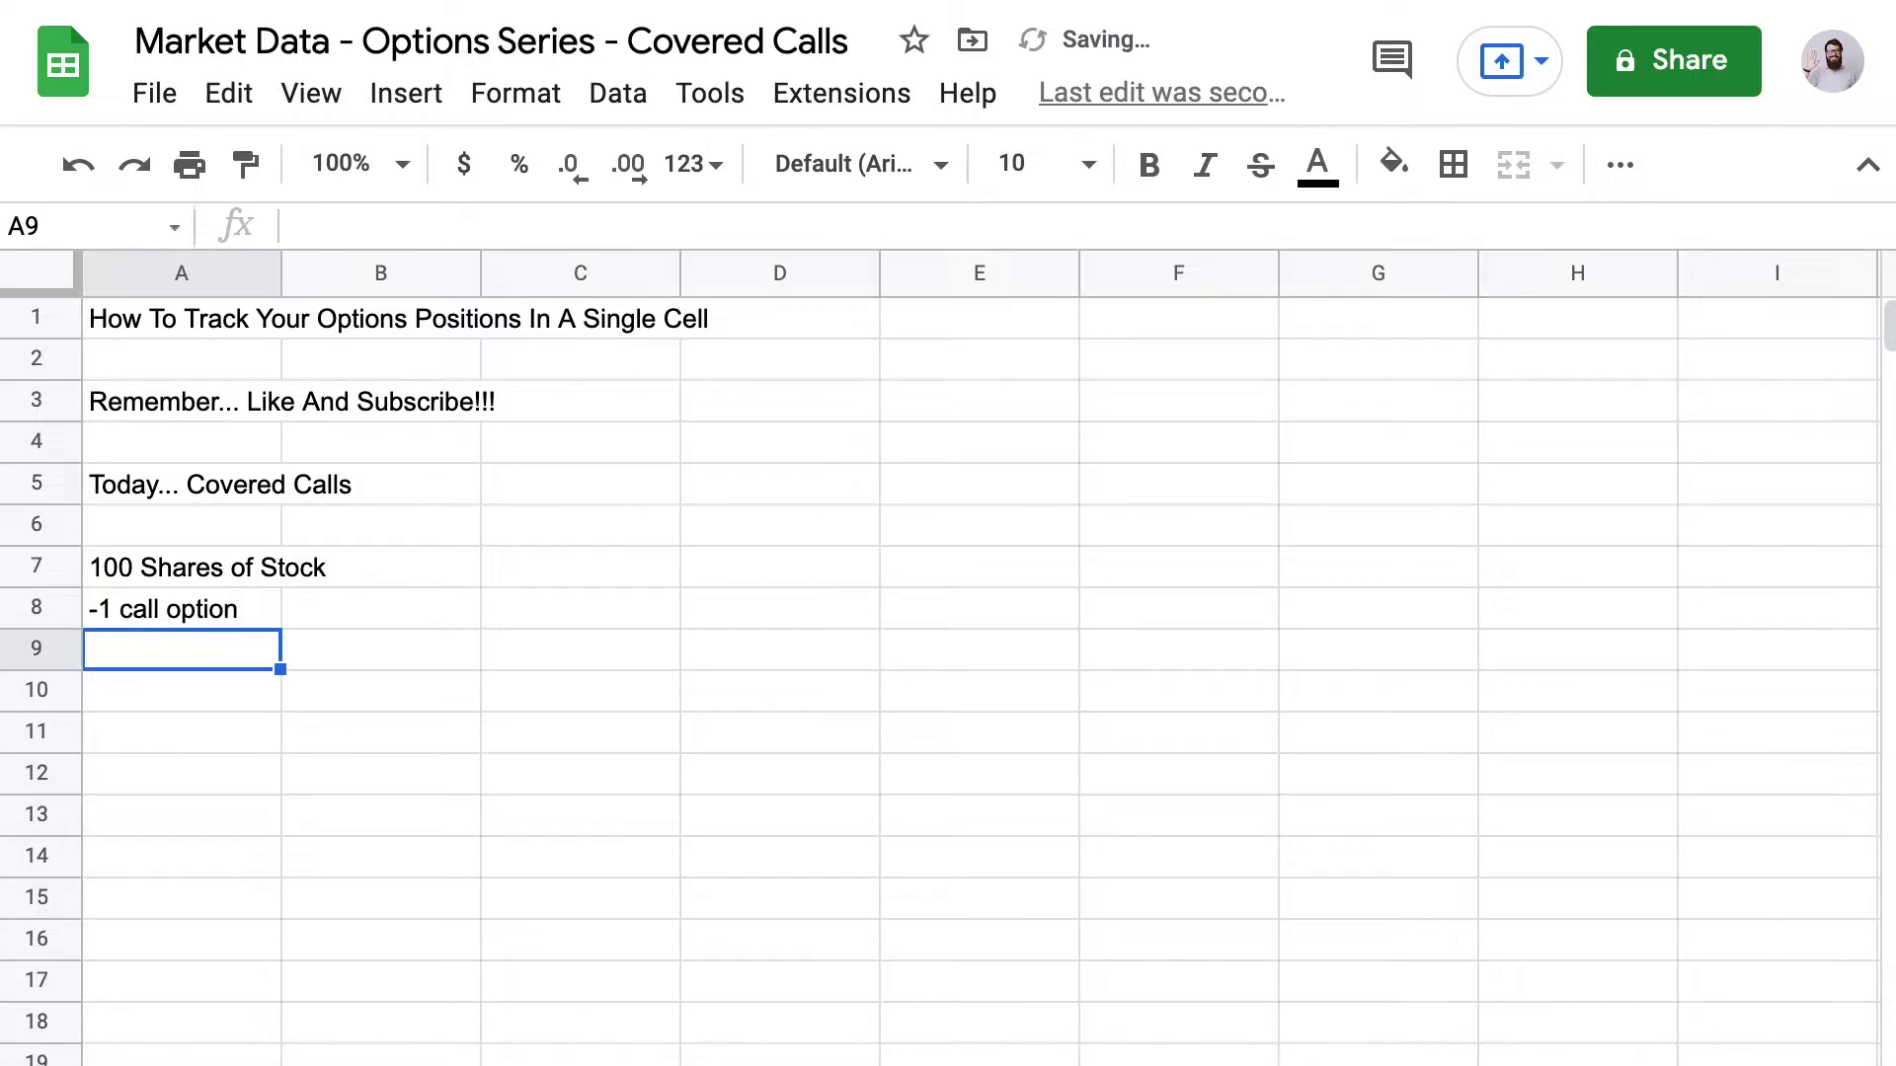
left_click(181, 690)
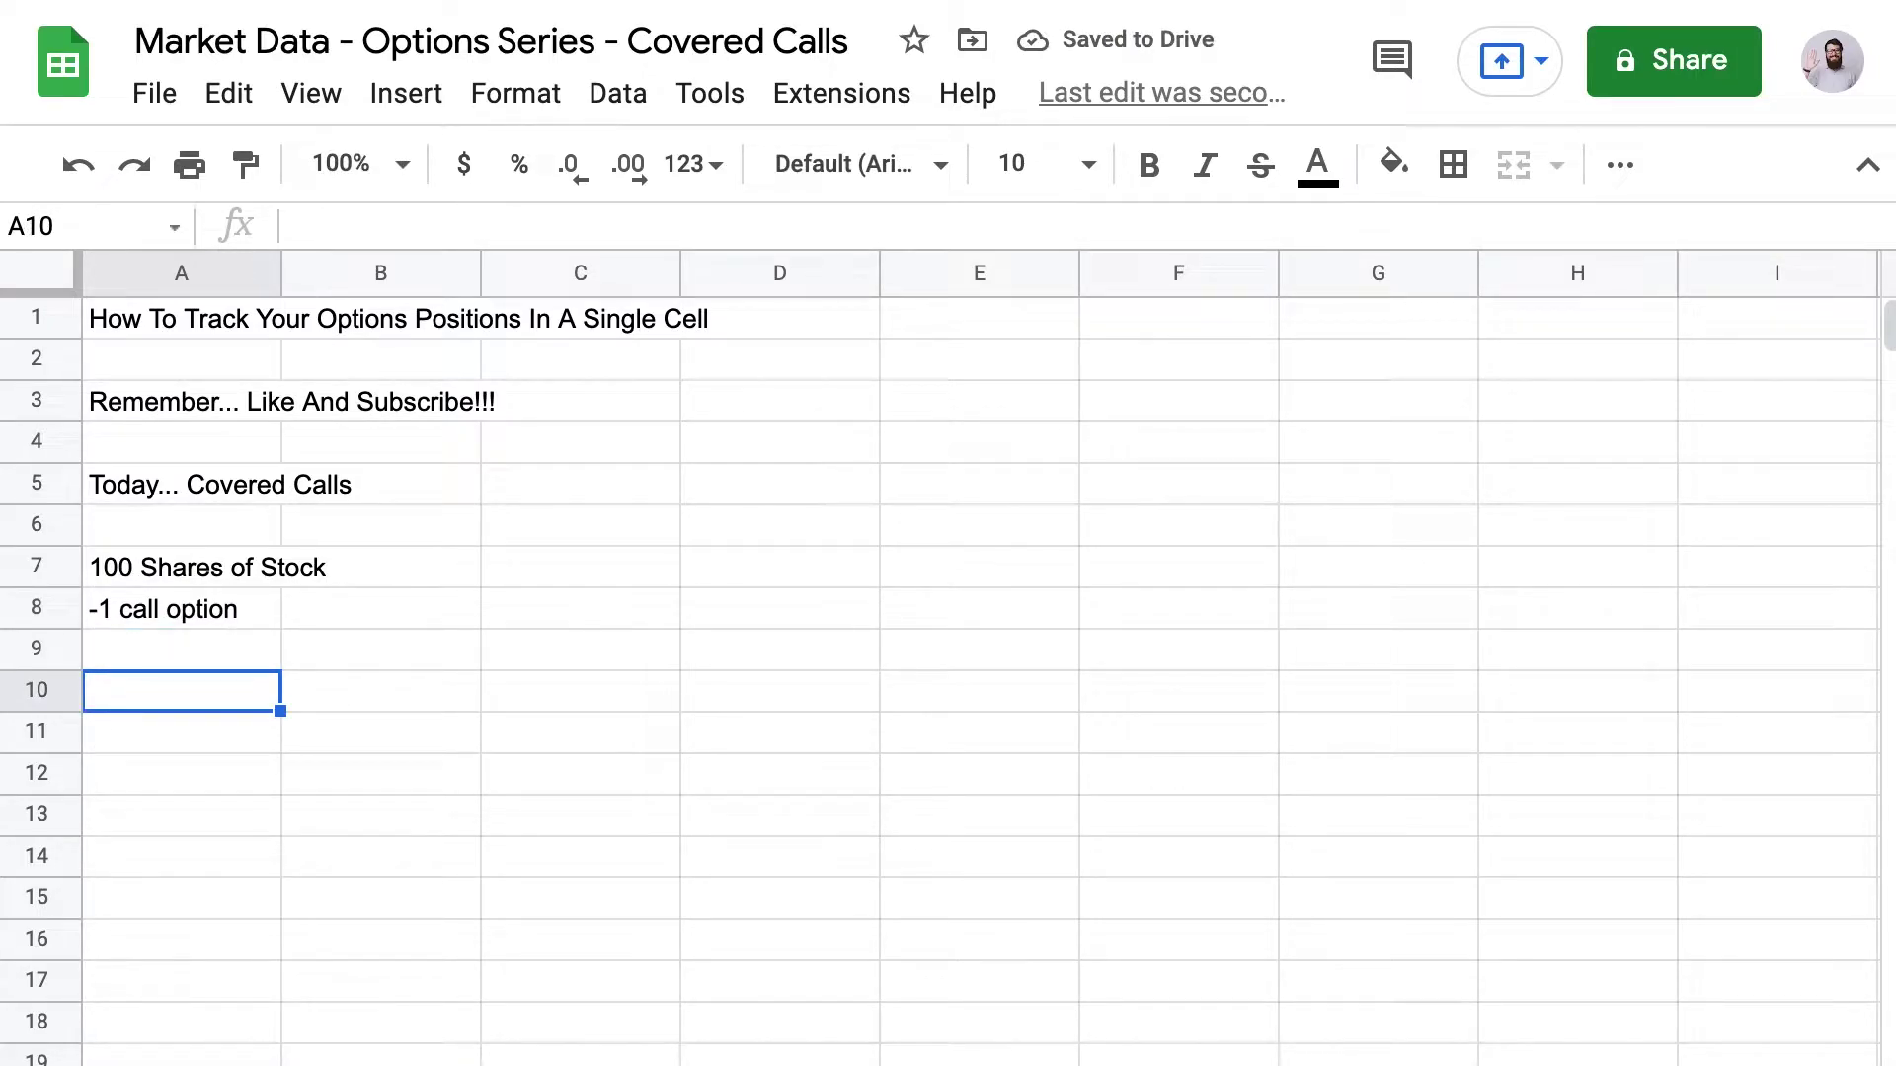
key("super+Tab")
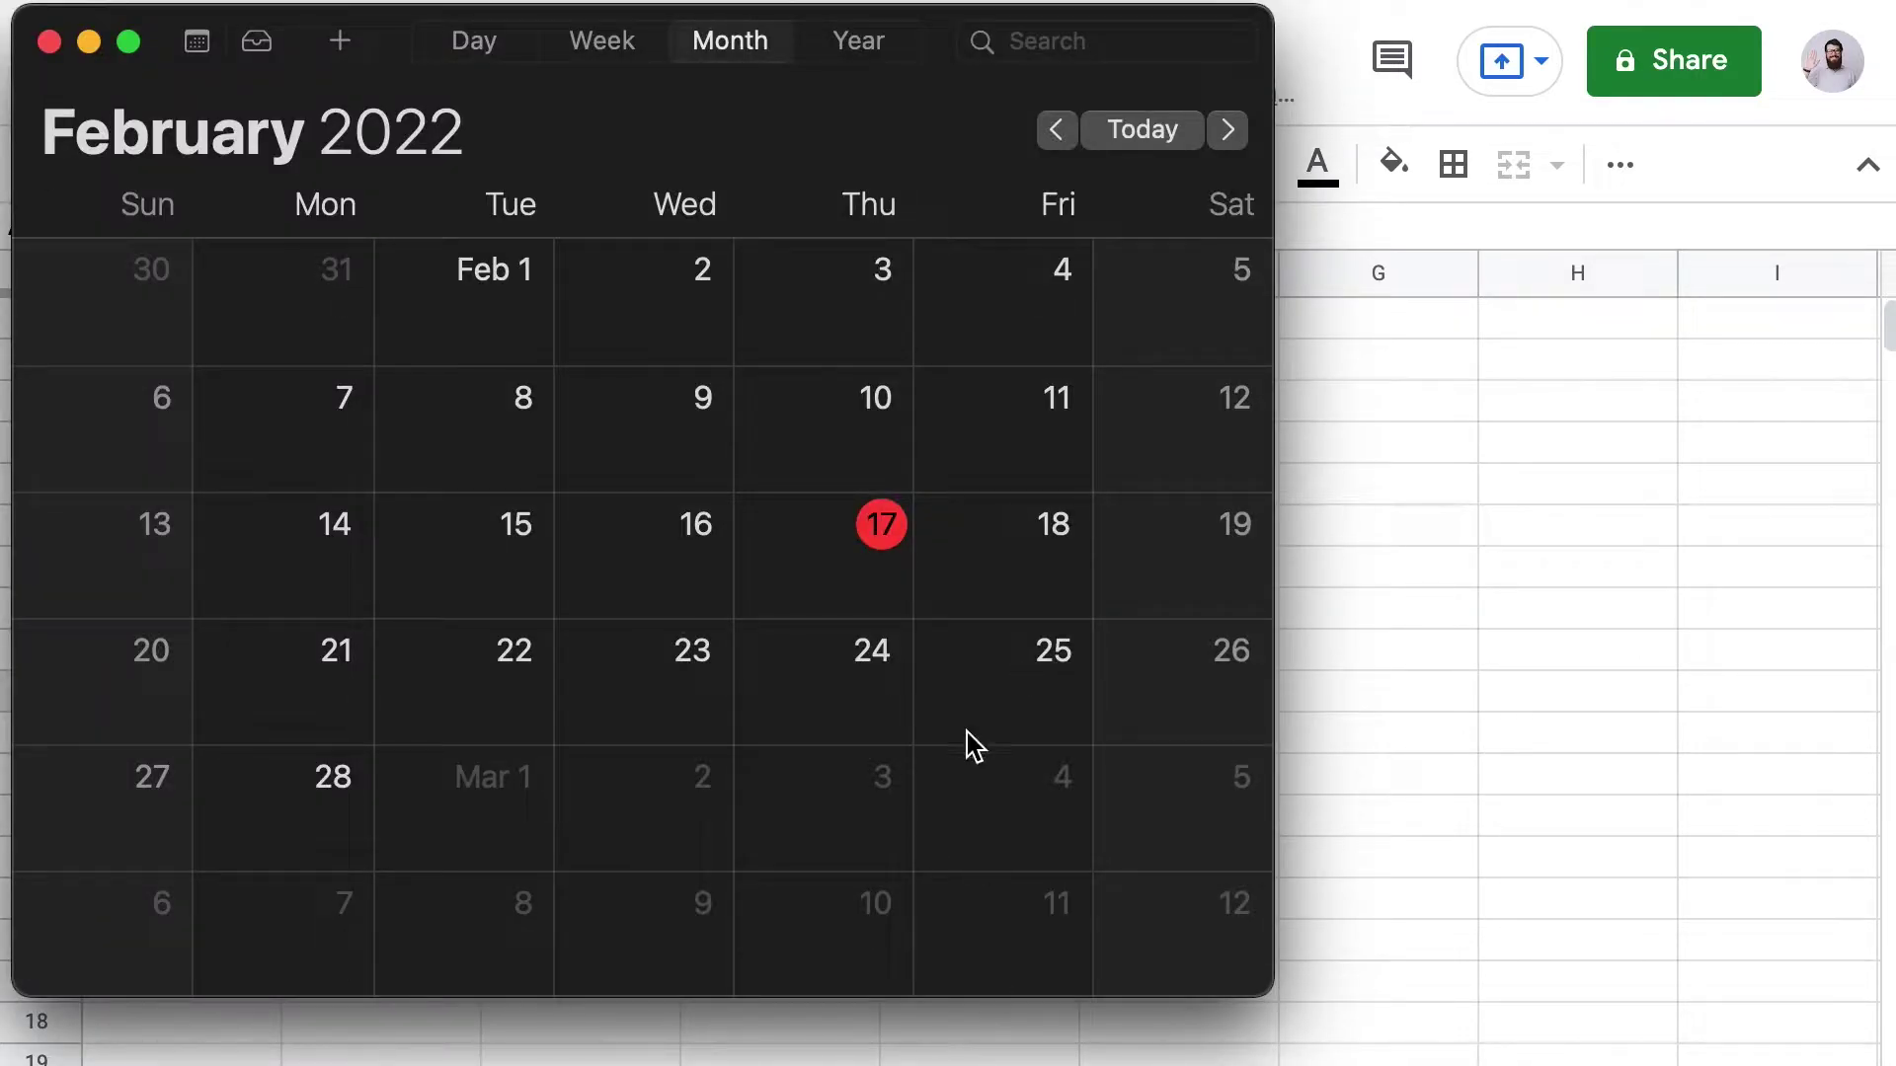
left_click(1228, 130)
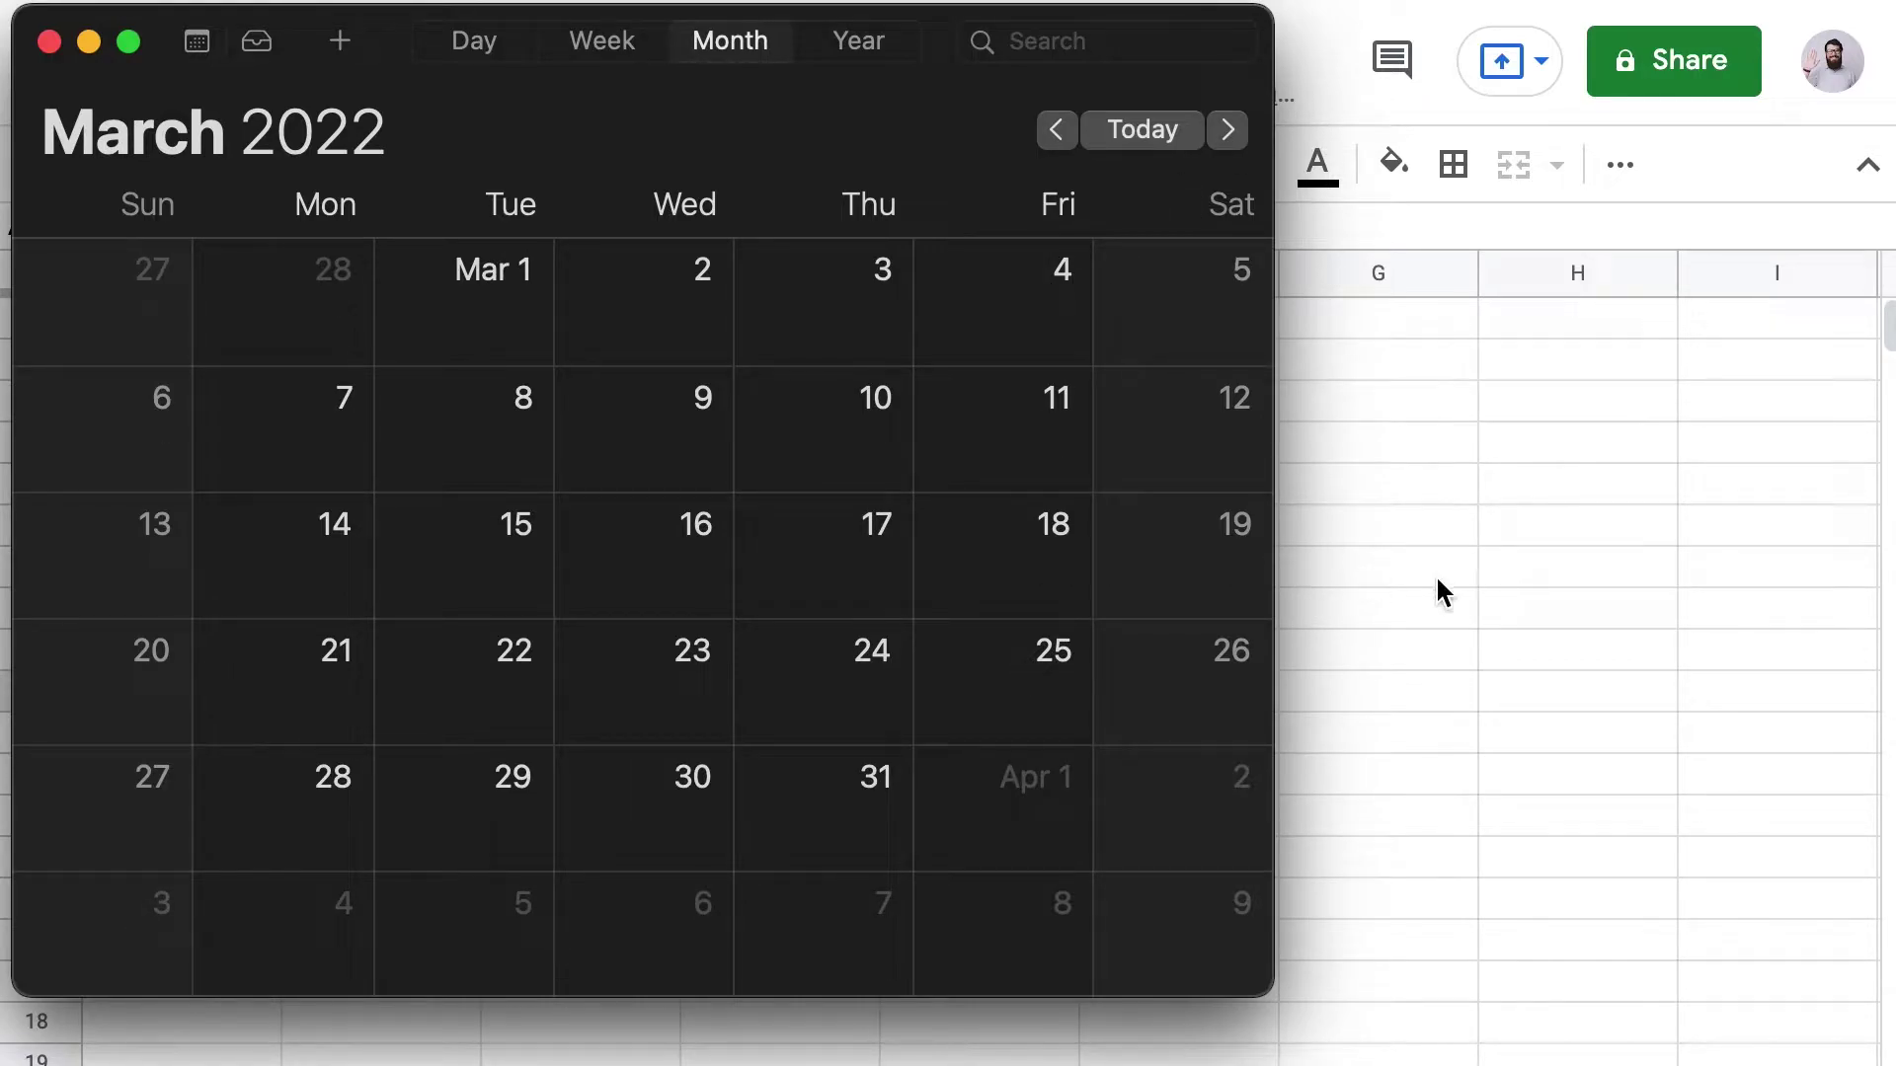
key("super+q")
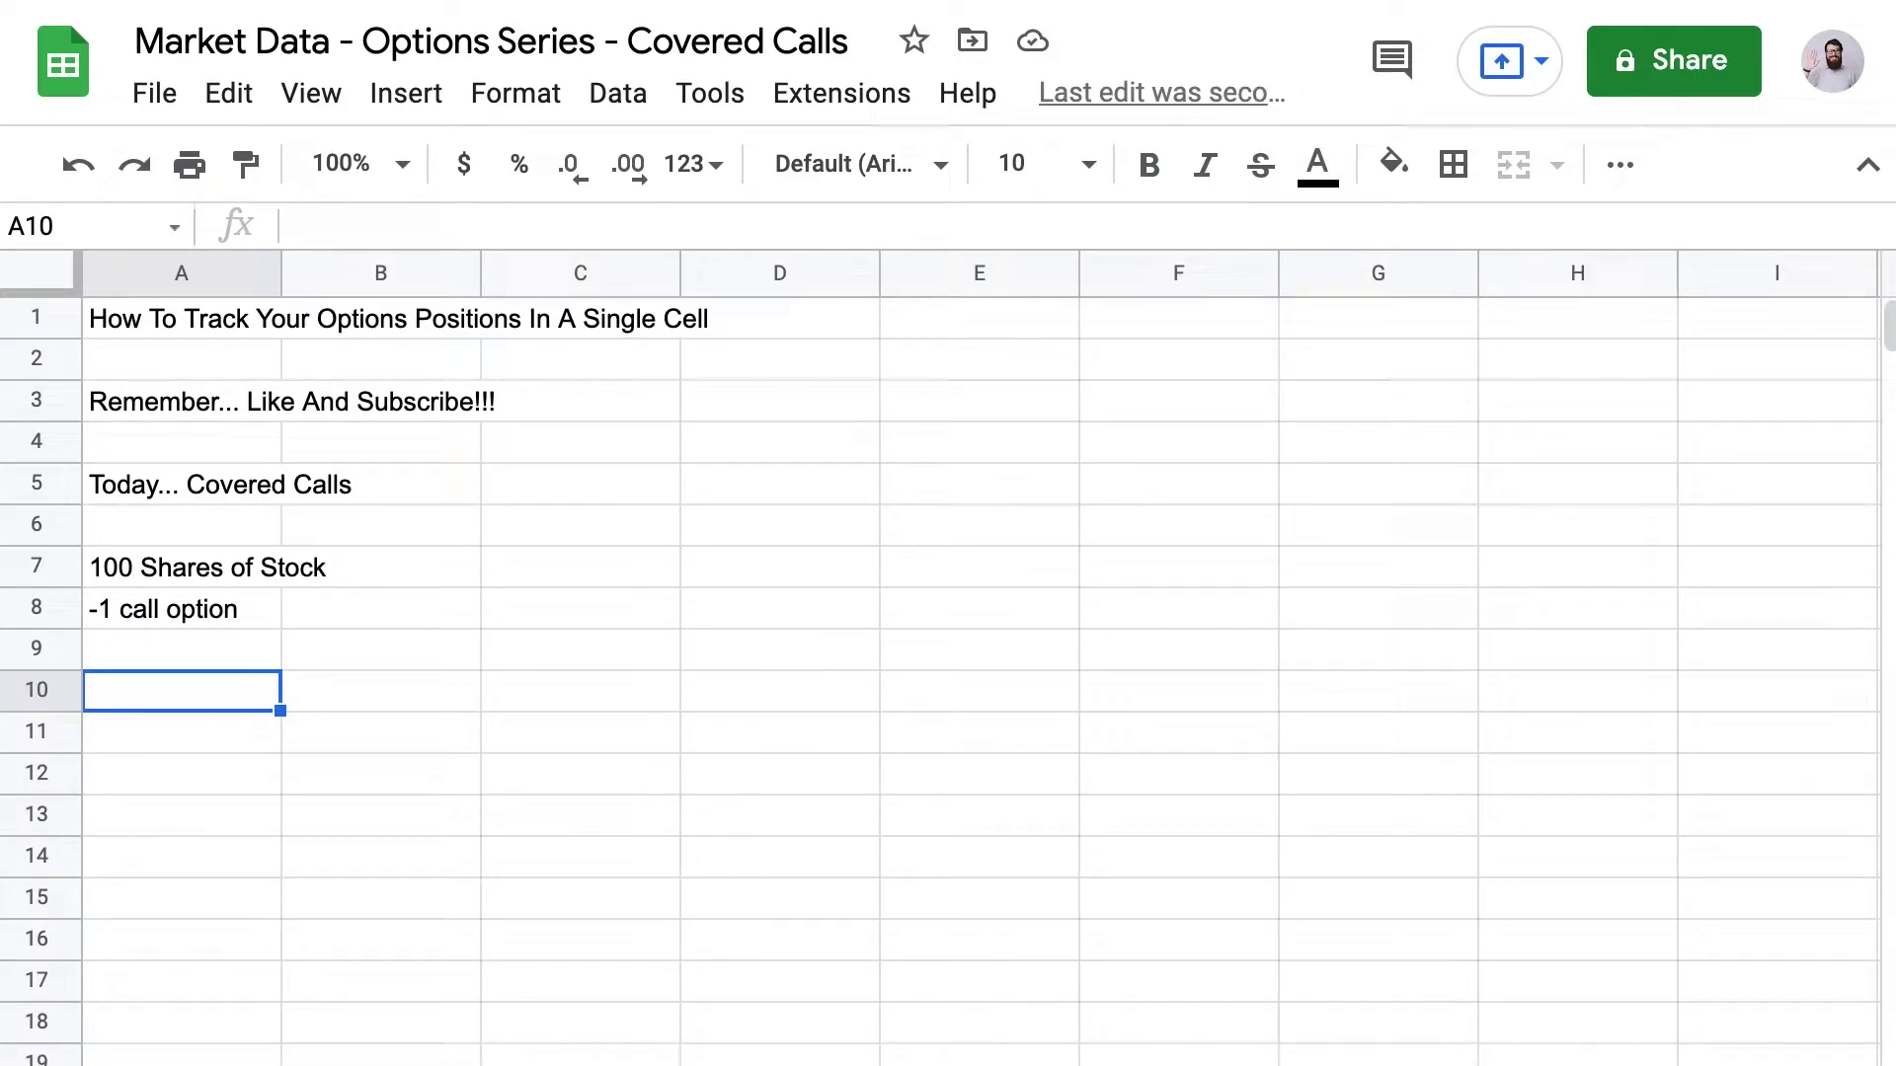
Enter the ticker SPY in A10 and the expiry 'March 18, 2022' in B10.
type("SPY")
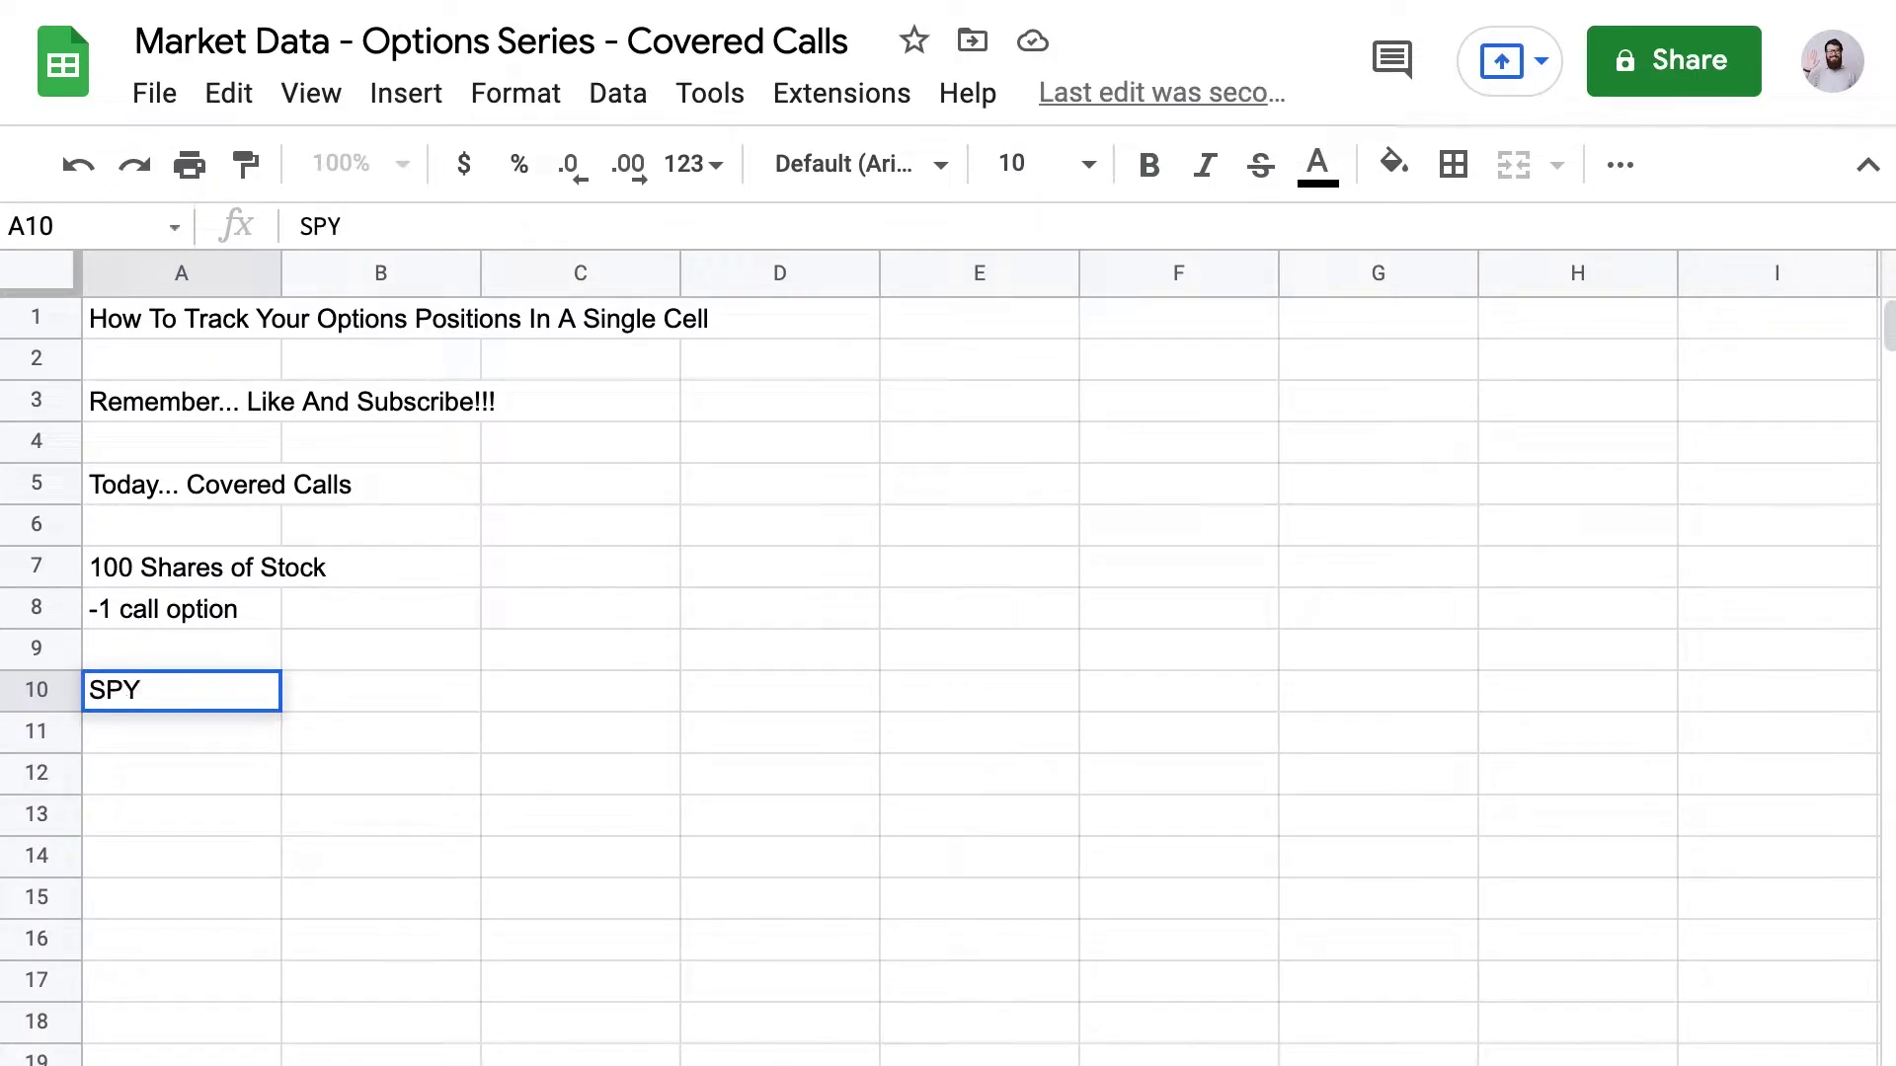
key("Return")
left_click(380, 690)
type("Mar")
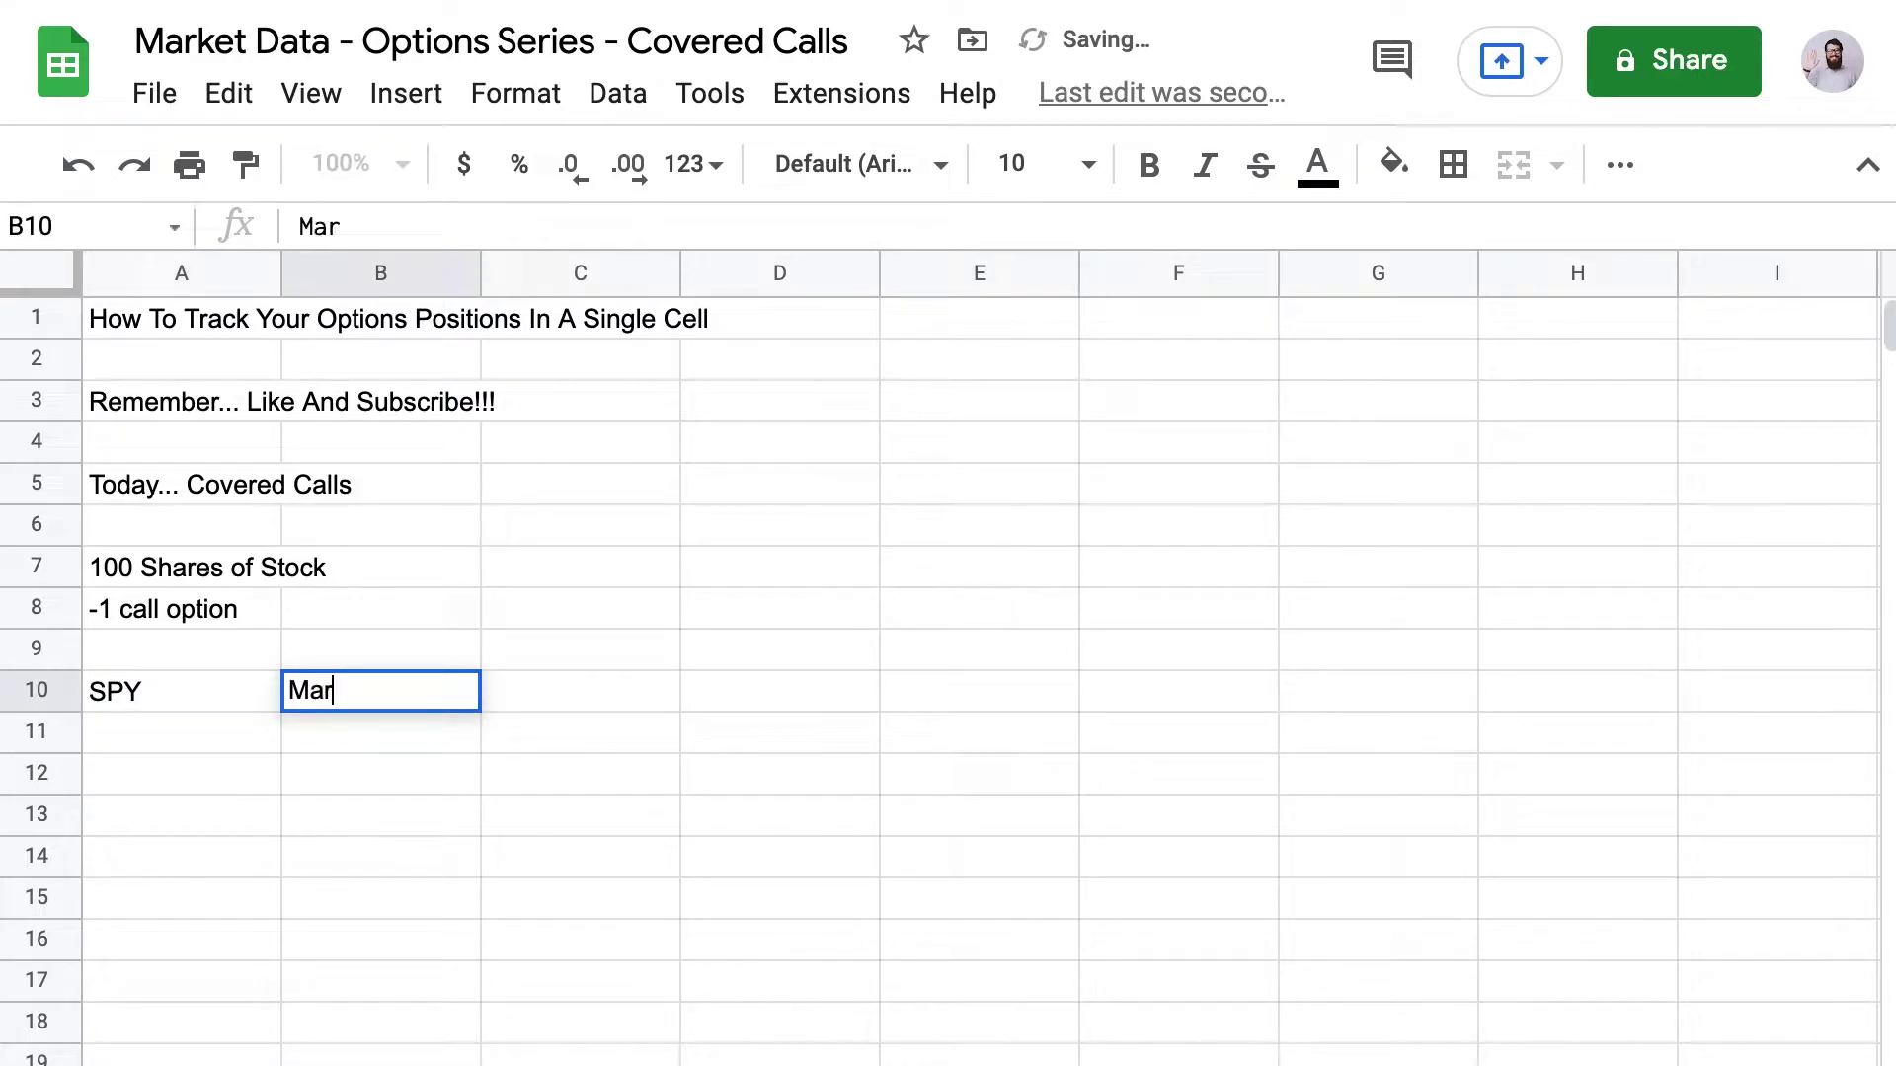
type("ch 18, 2022")
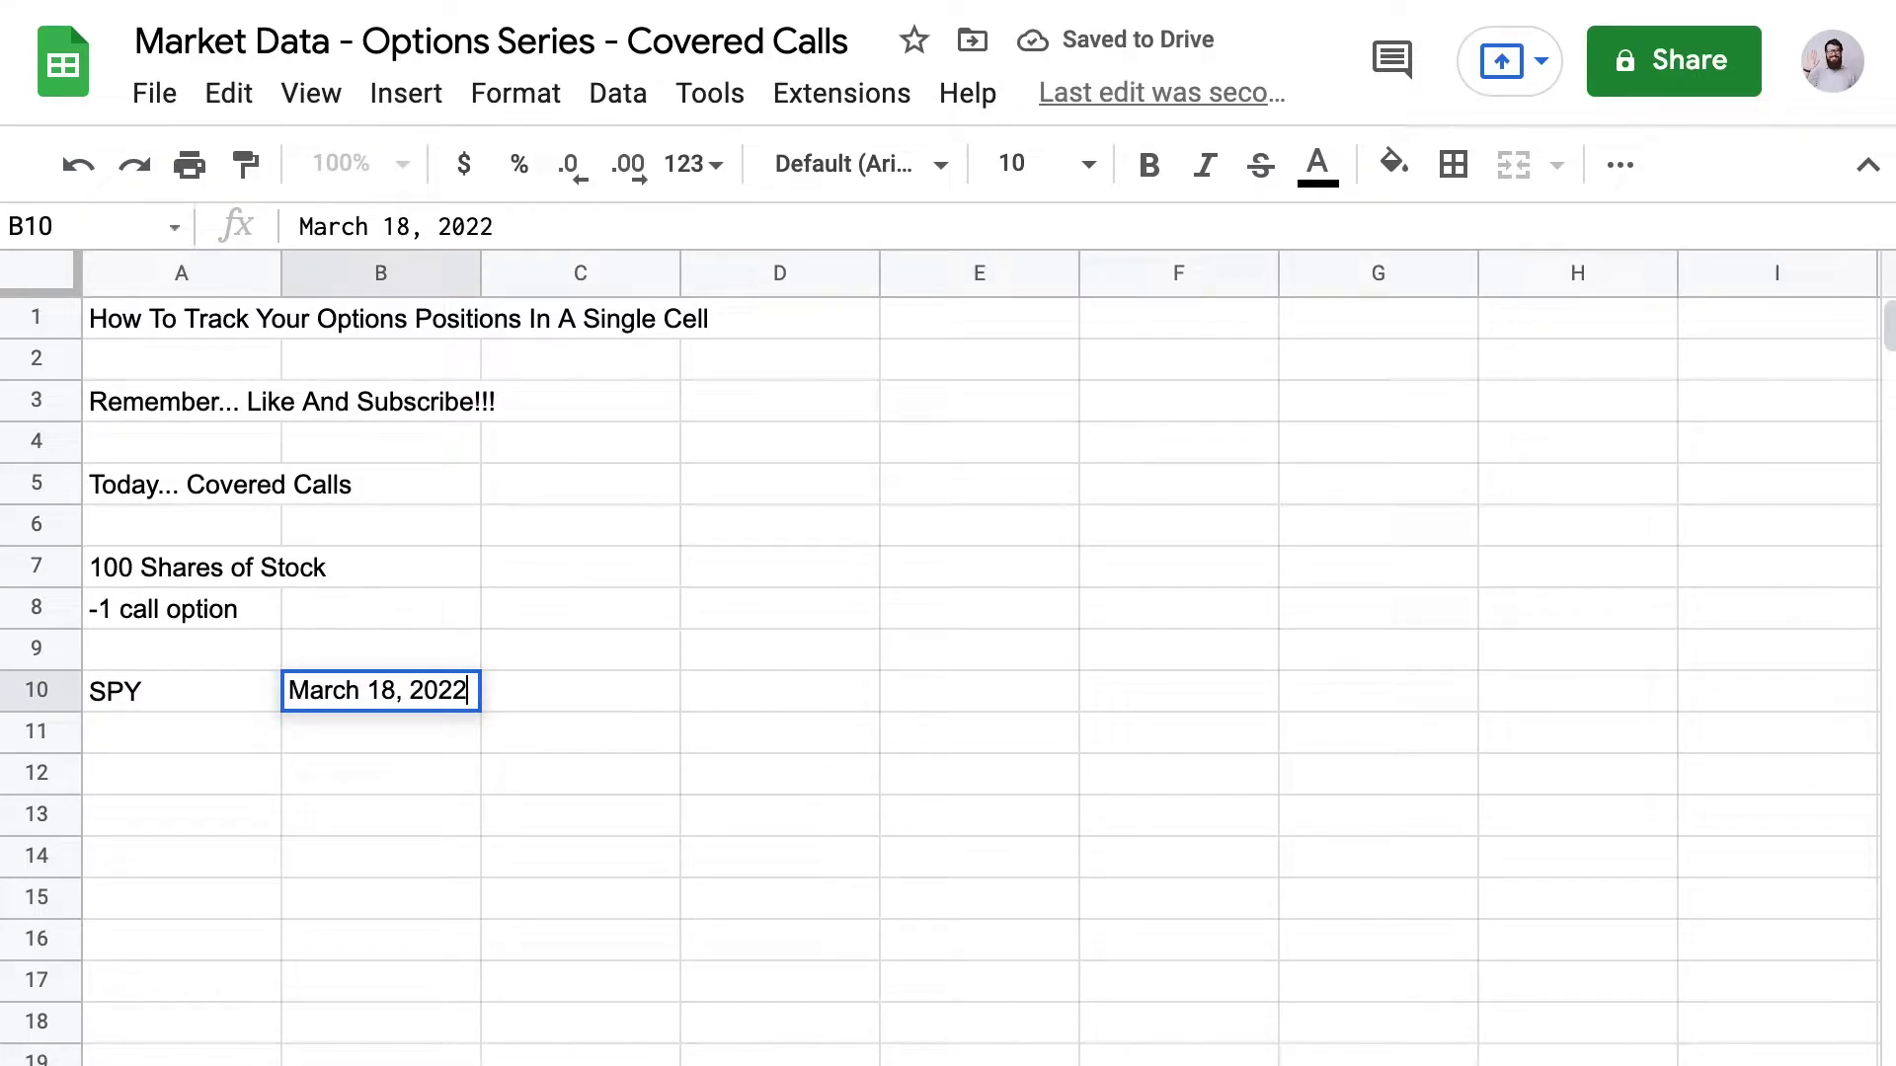
key("Return")
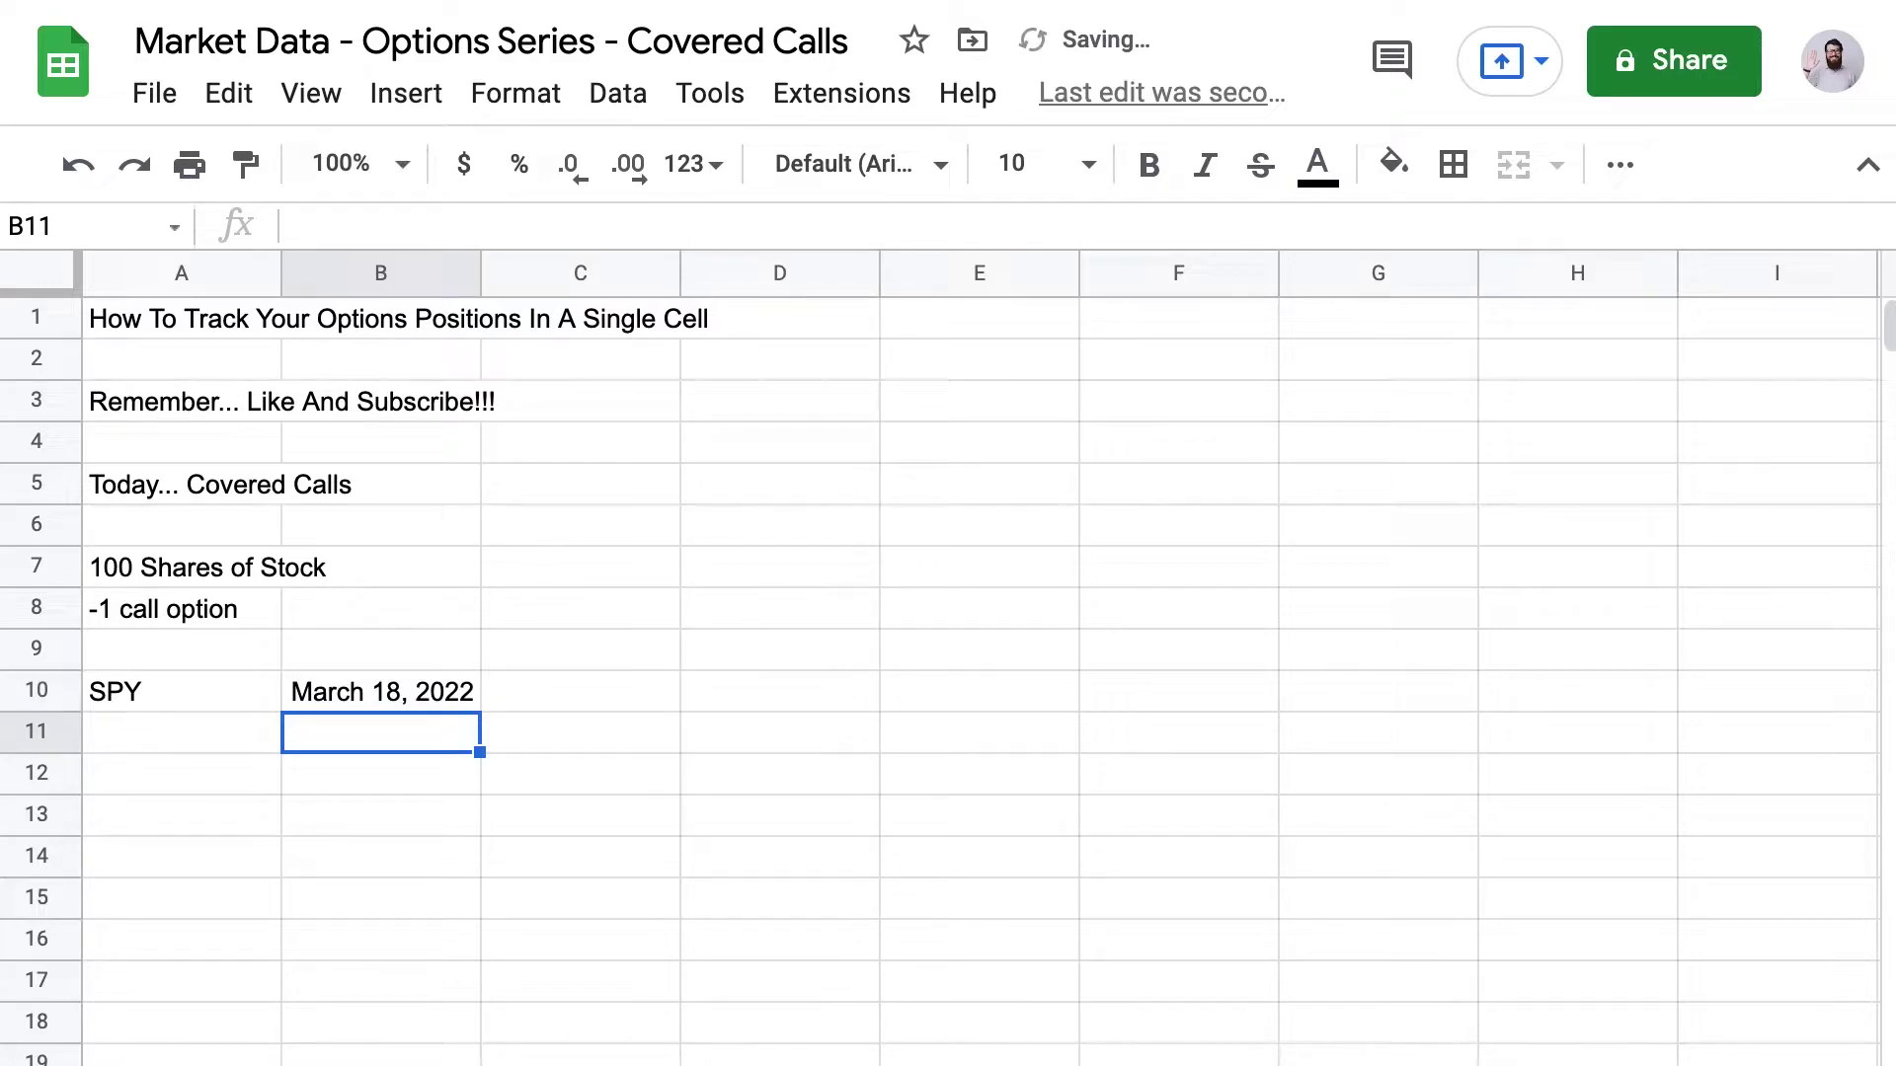
Enter the strike label '450 Strike' in C10.
left_click(380, 773)
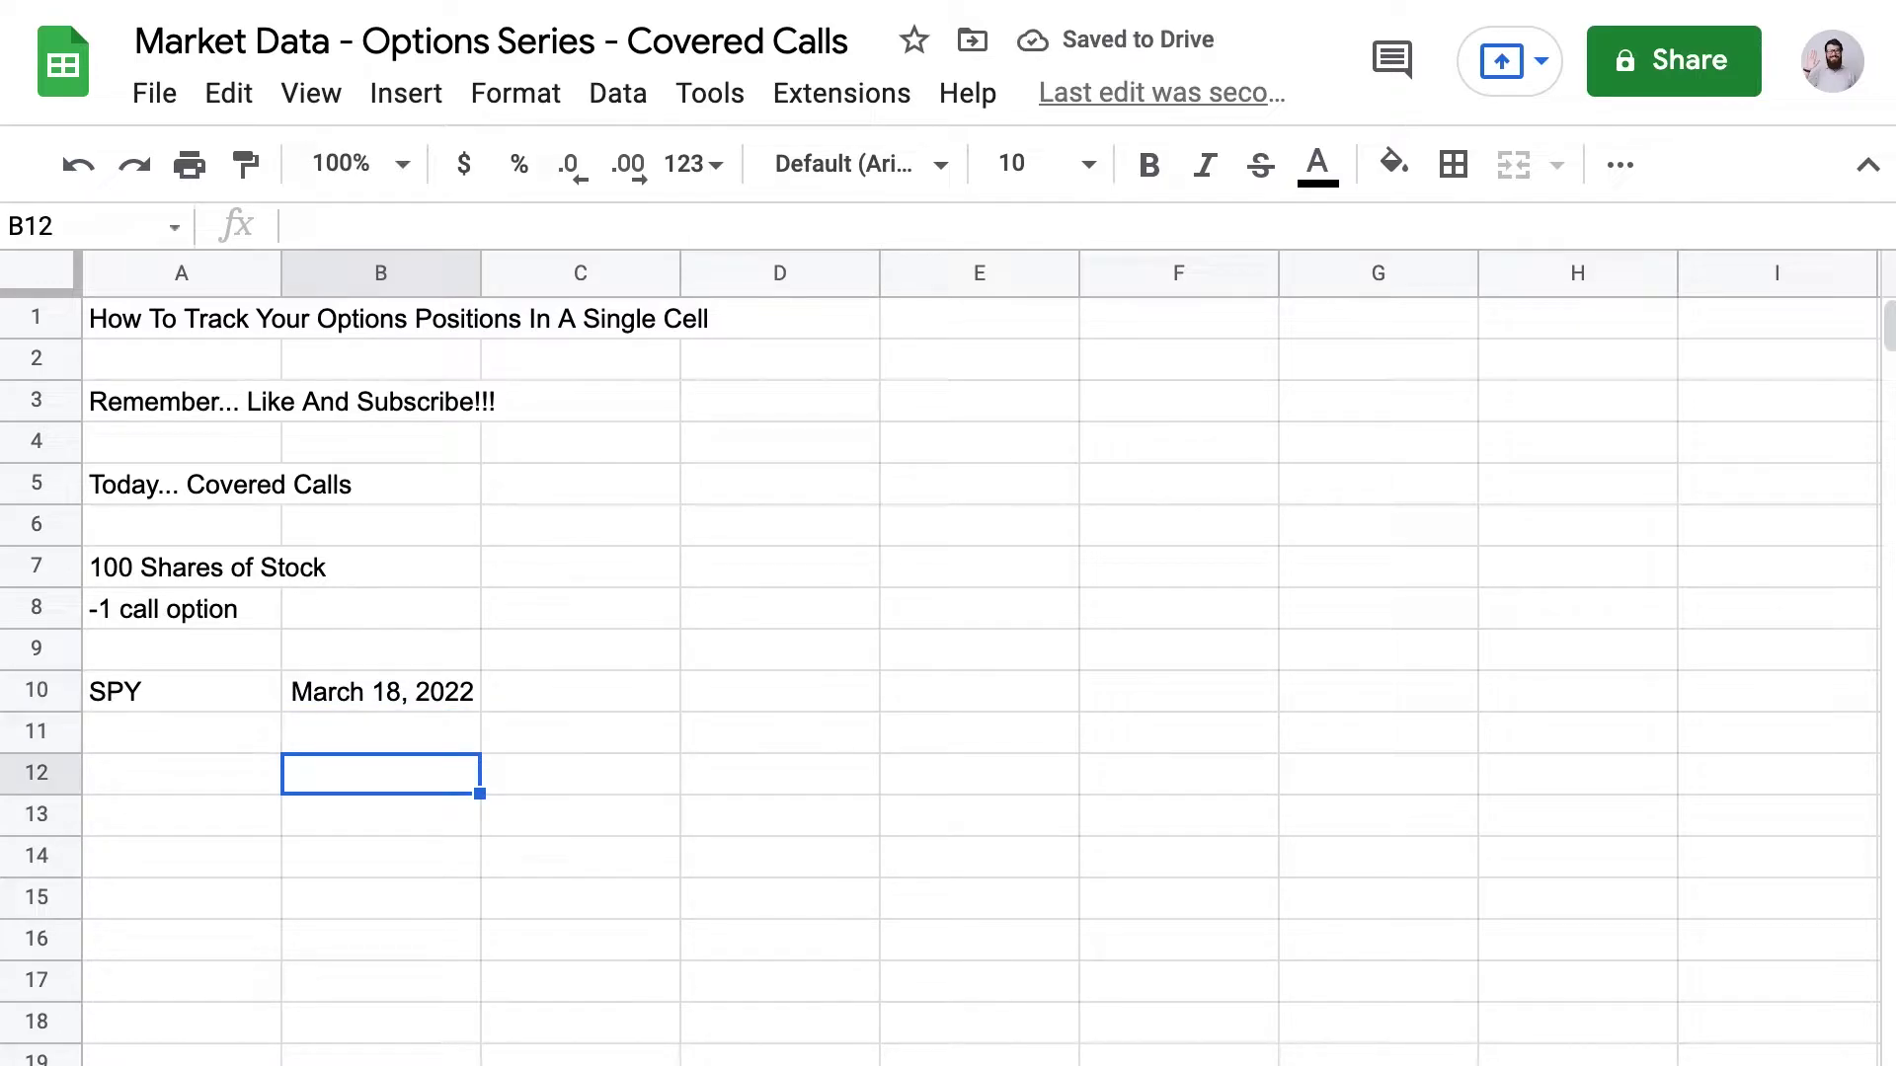
left_click(581, 732)
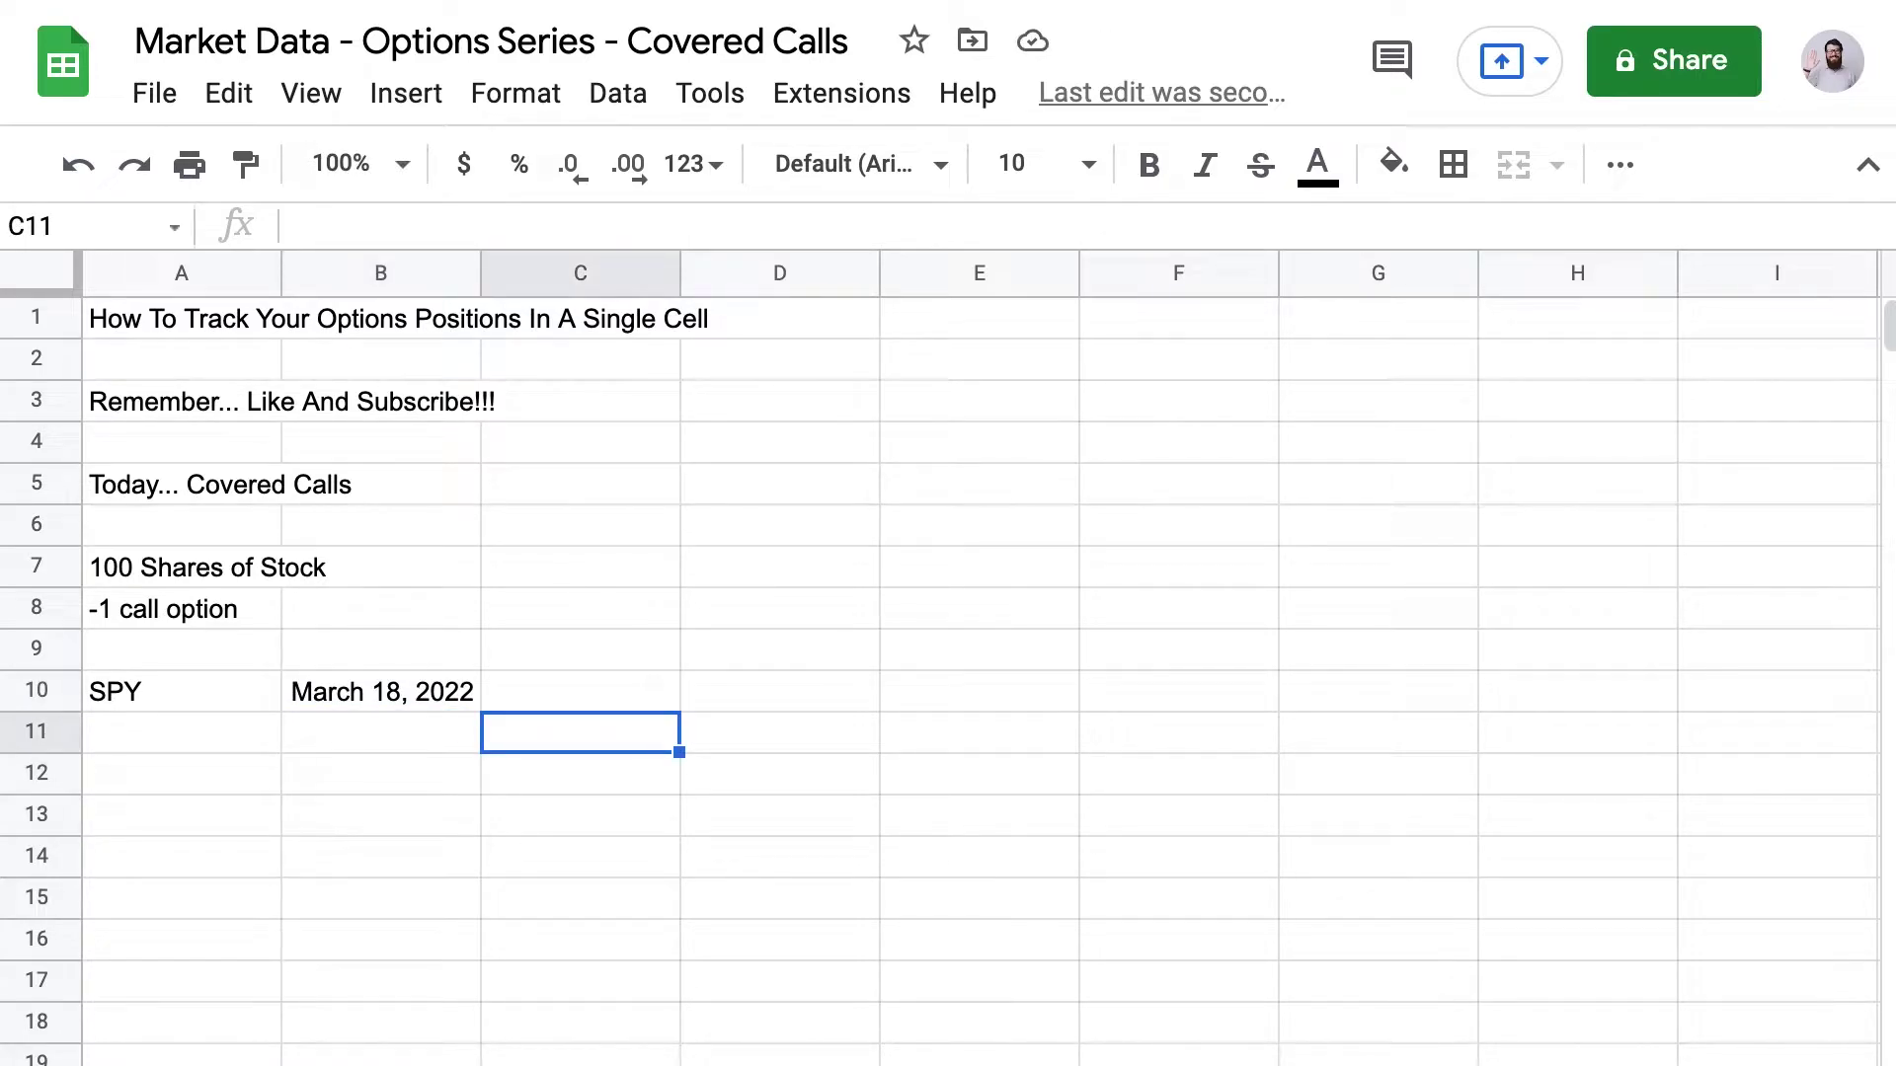
left_click(580, 692)
type("45")
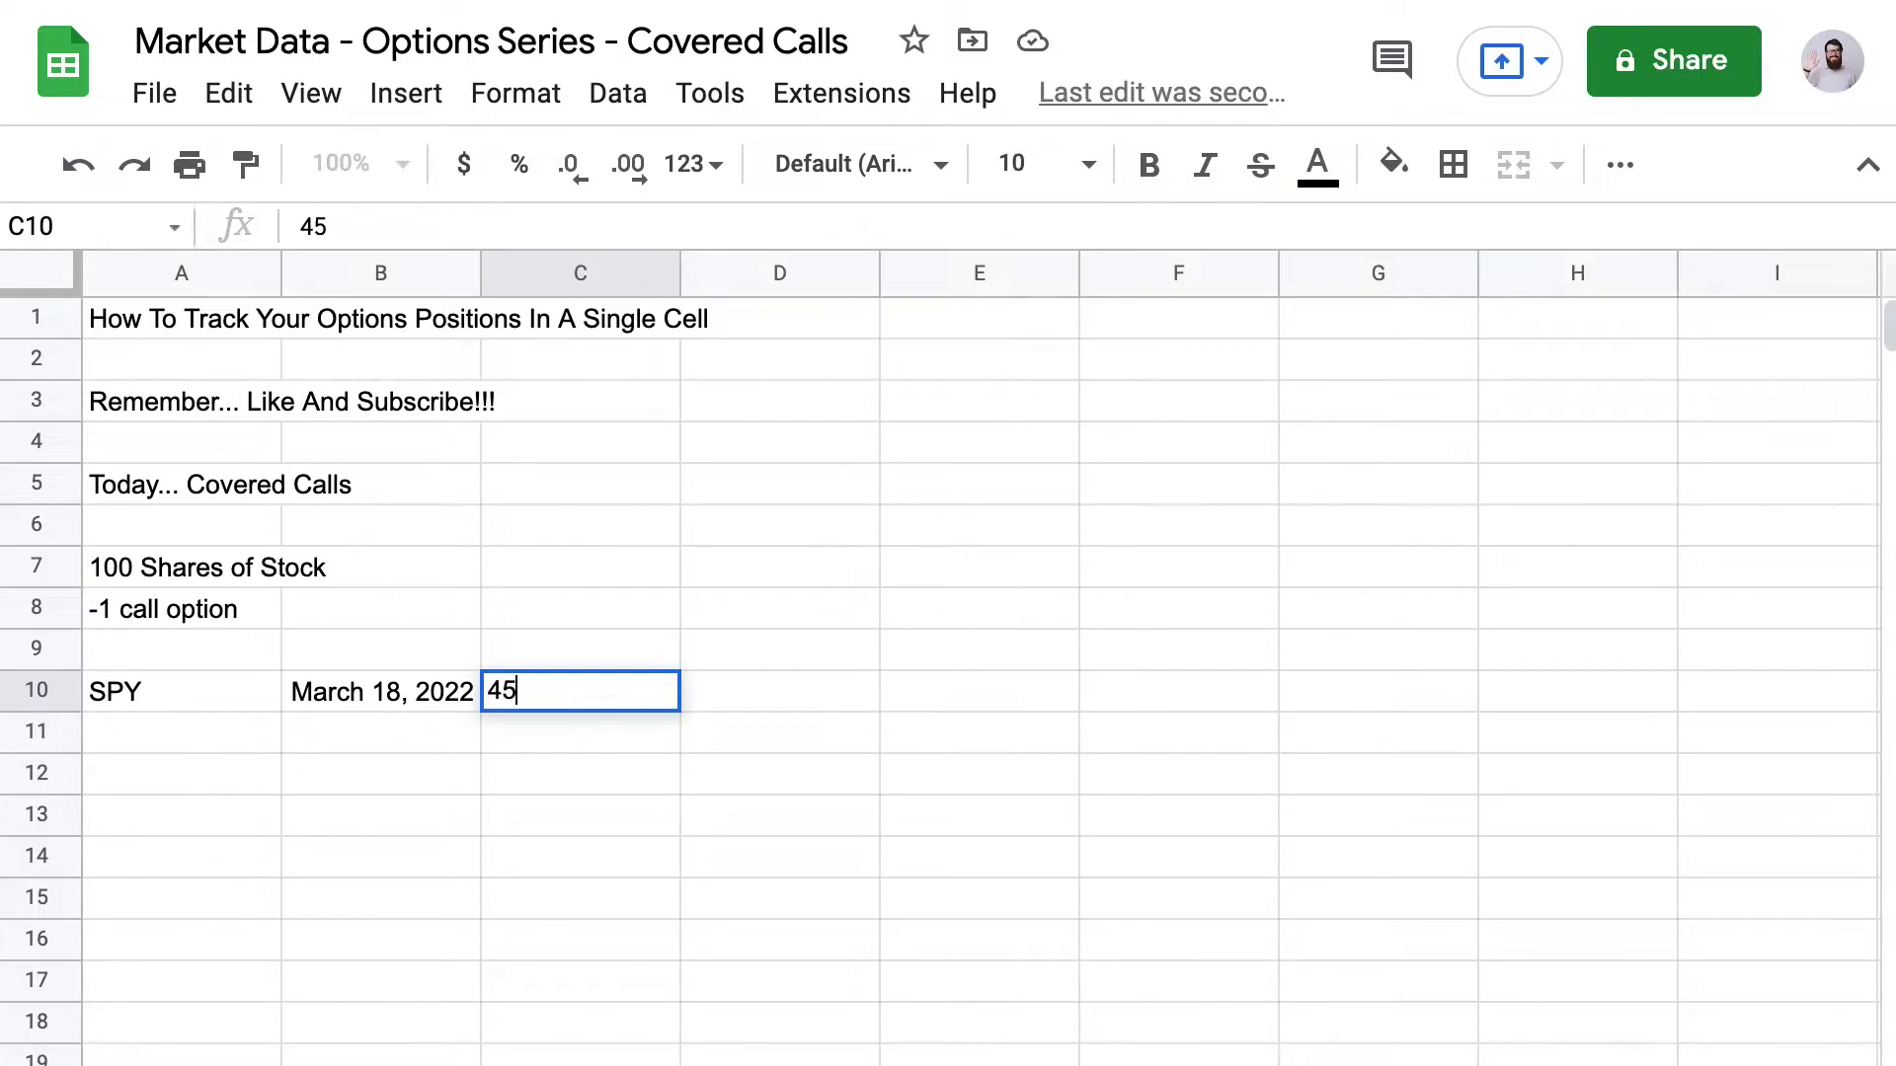
type("0 Strike")
key("Return")
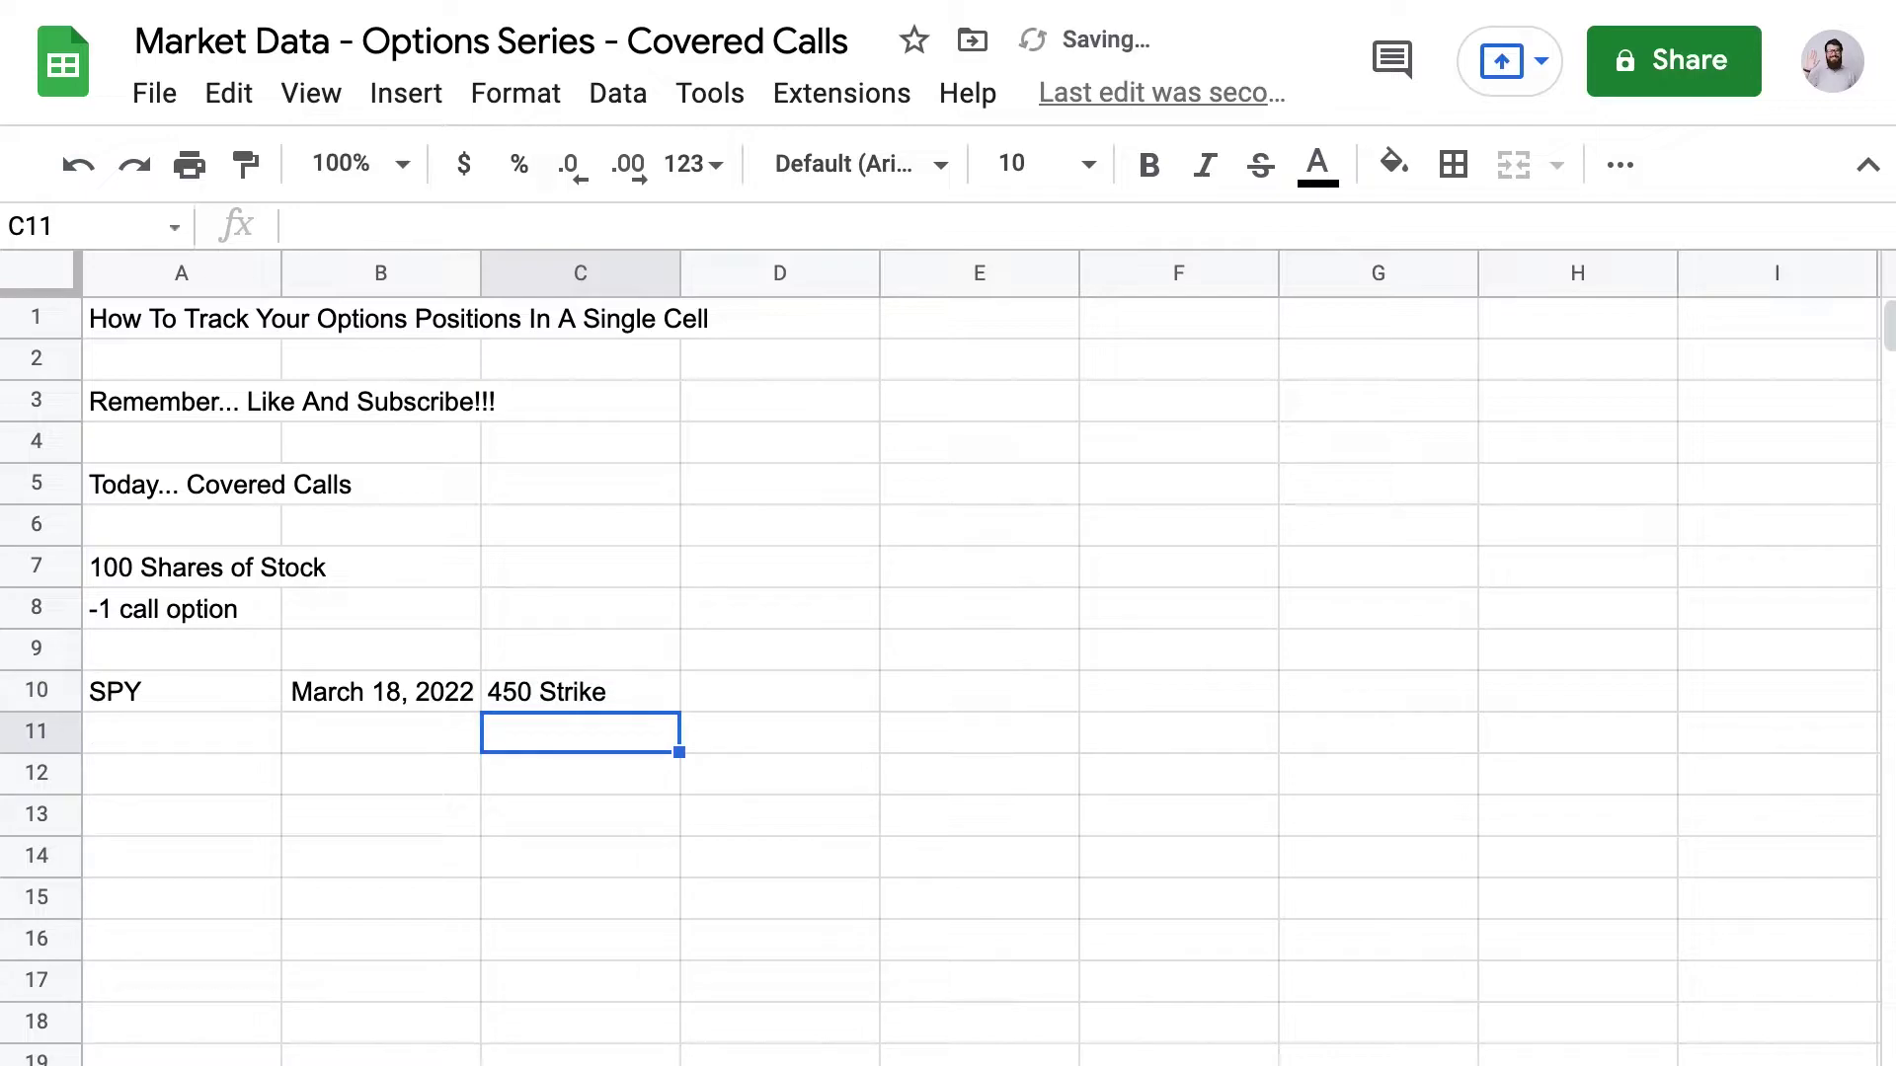
left_click(580, 773)
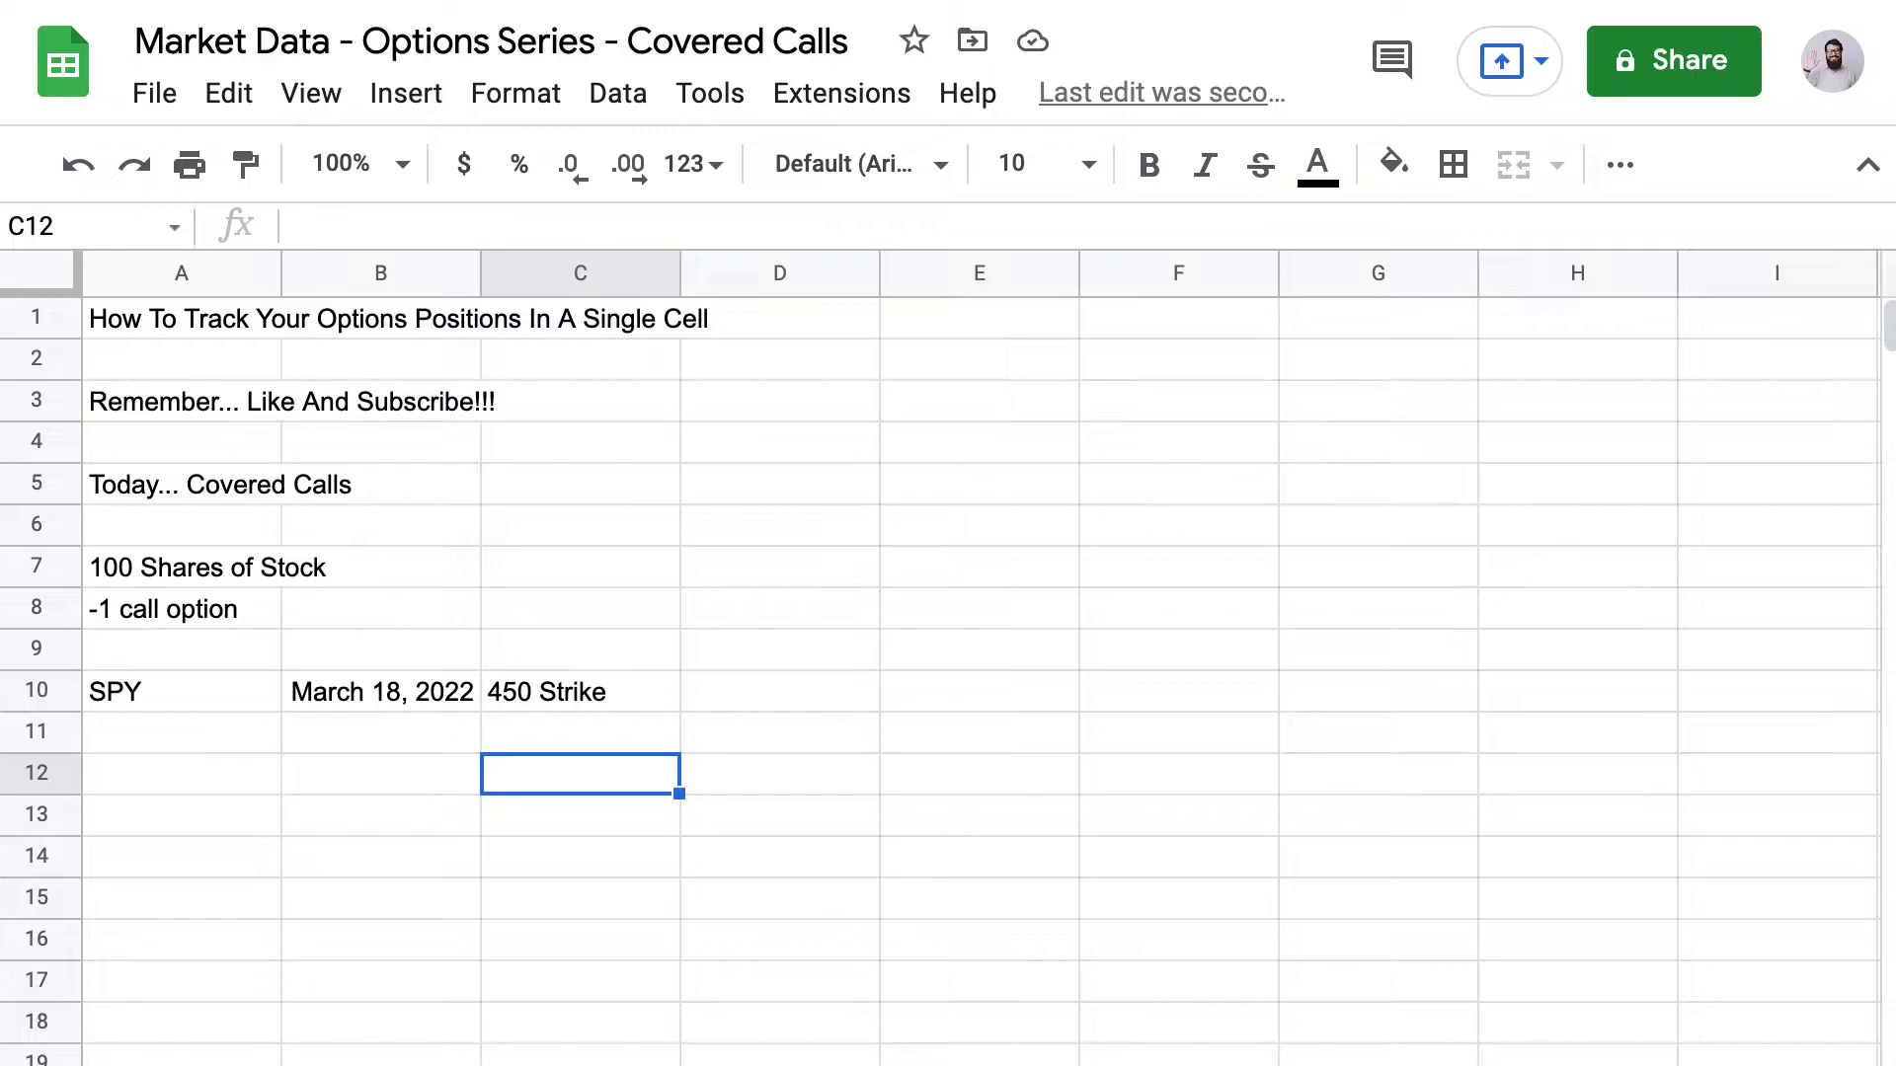
Enter =STOCKDATA("SPY") in E1 to show SPY's price of 438.38.
left_click(978, 317)
type("=")
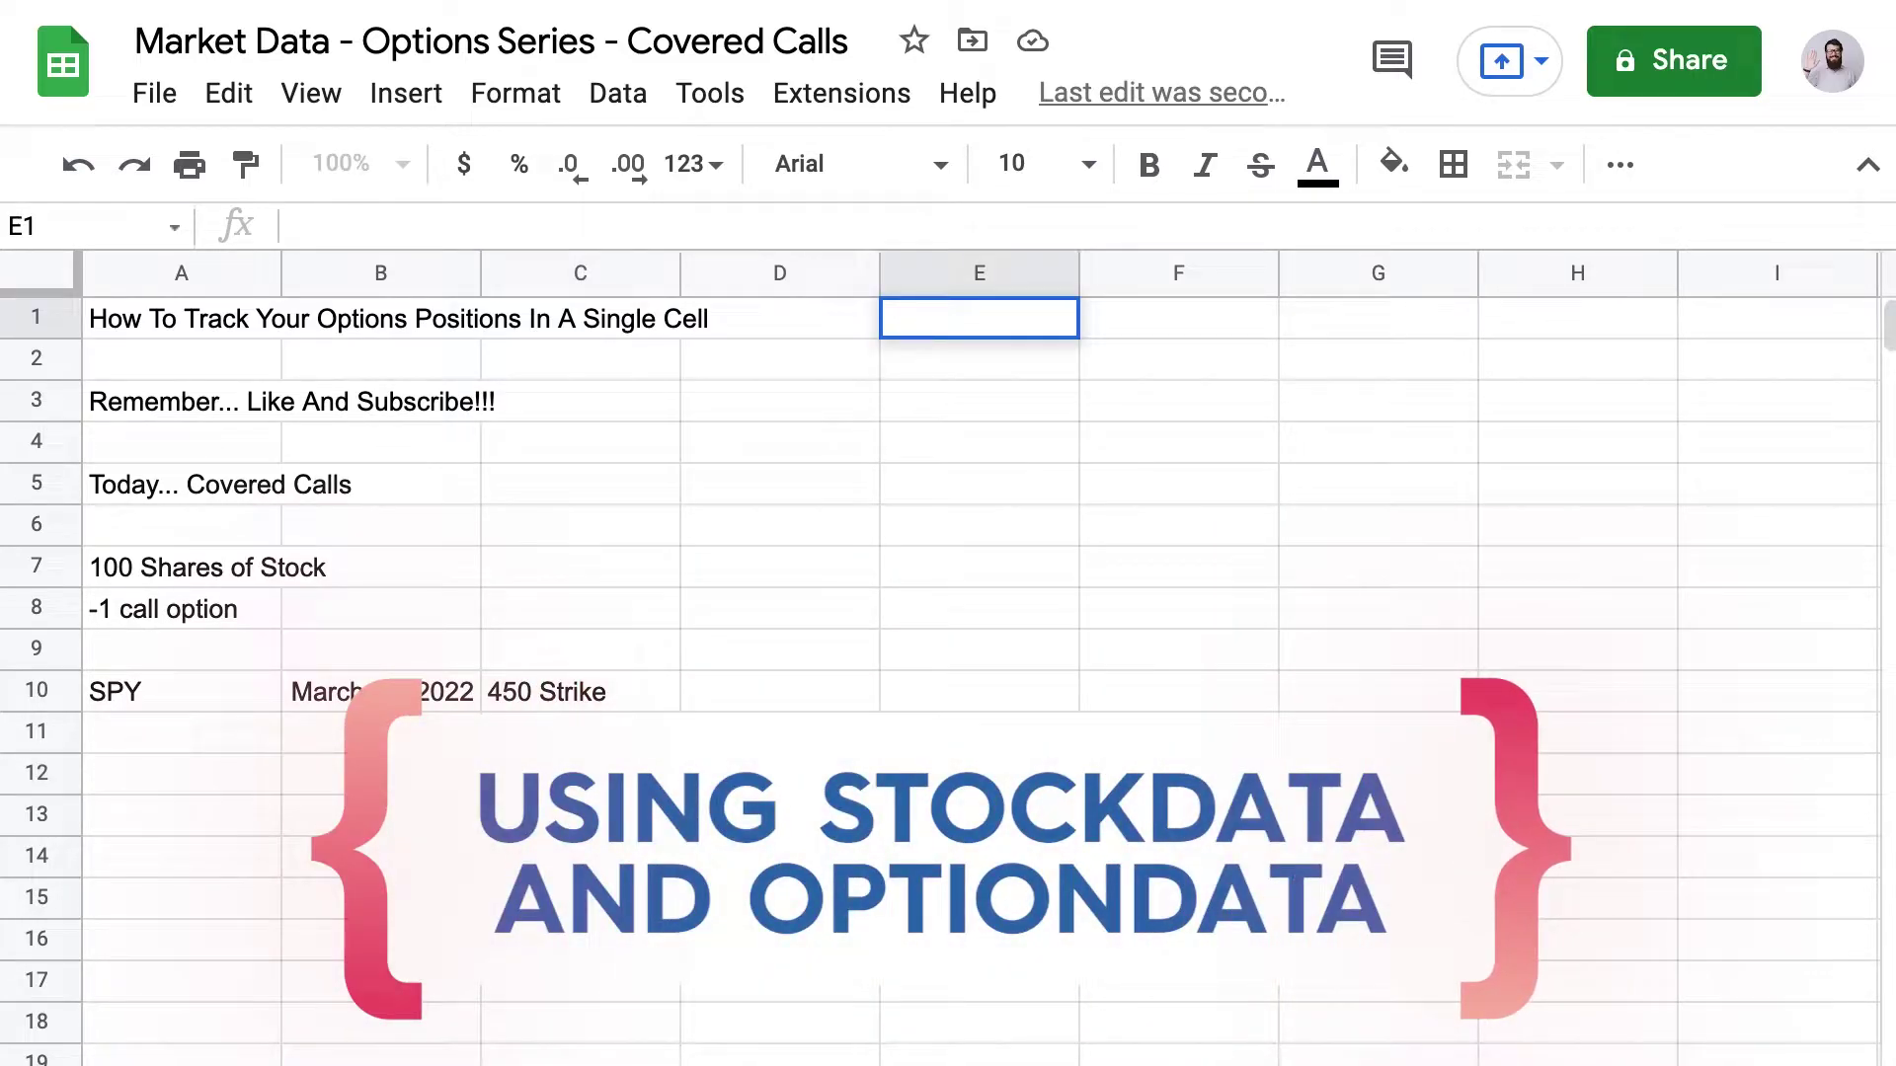
type("sto")
key("Tab")
type("\"SPY\")")
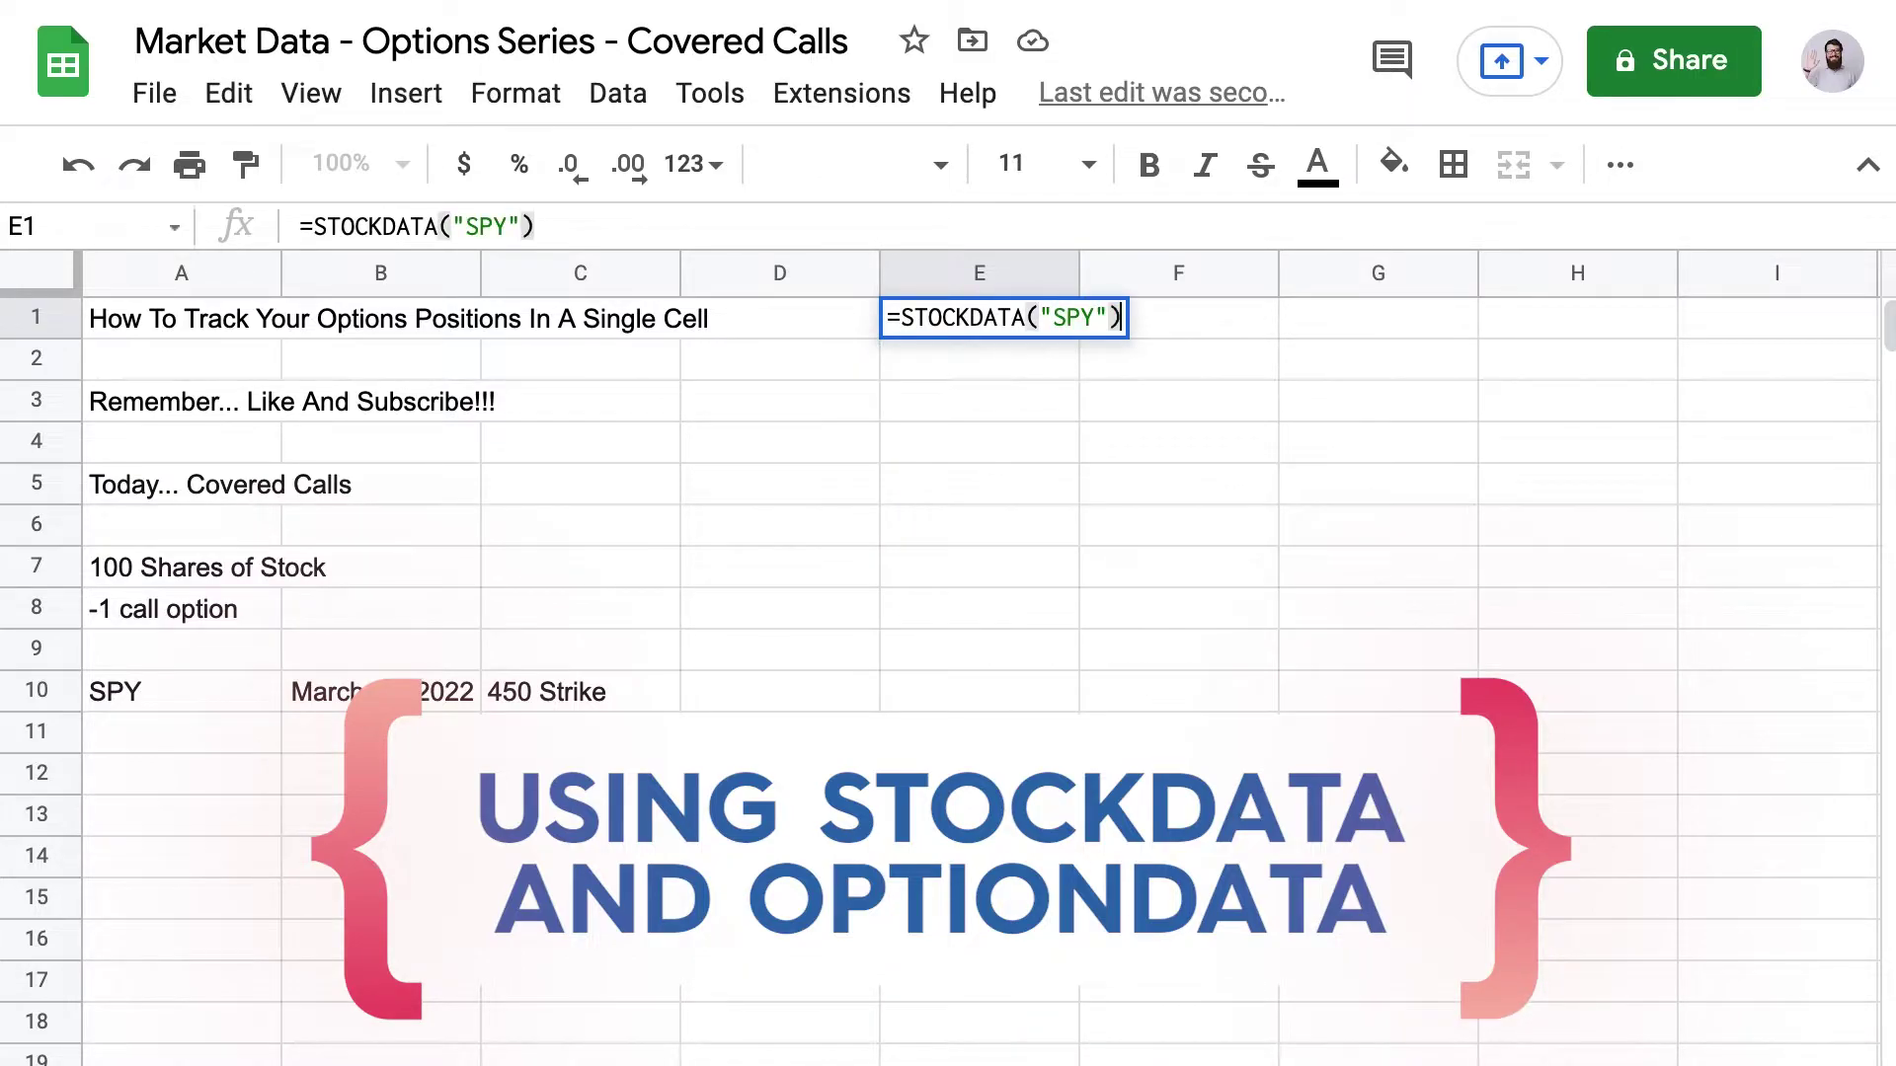
key("Return")
left_click(979, 400)
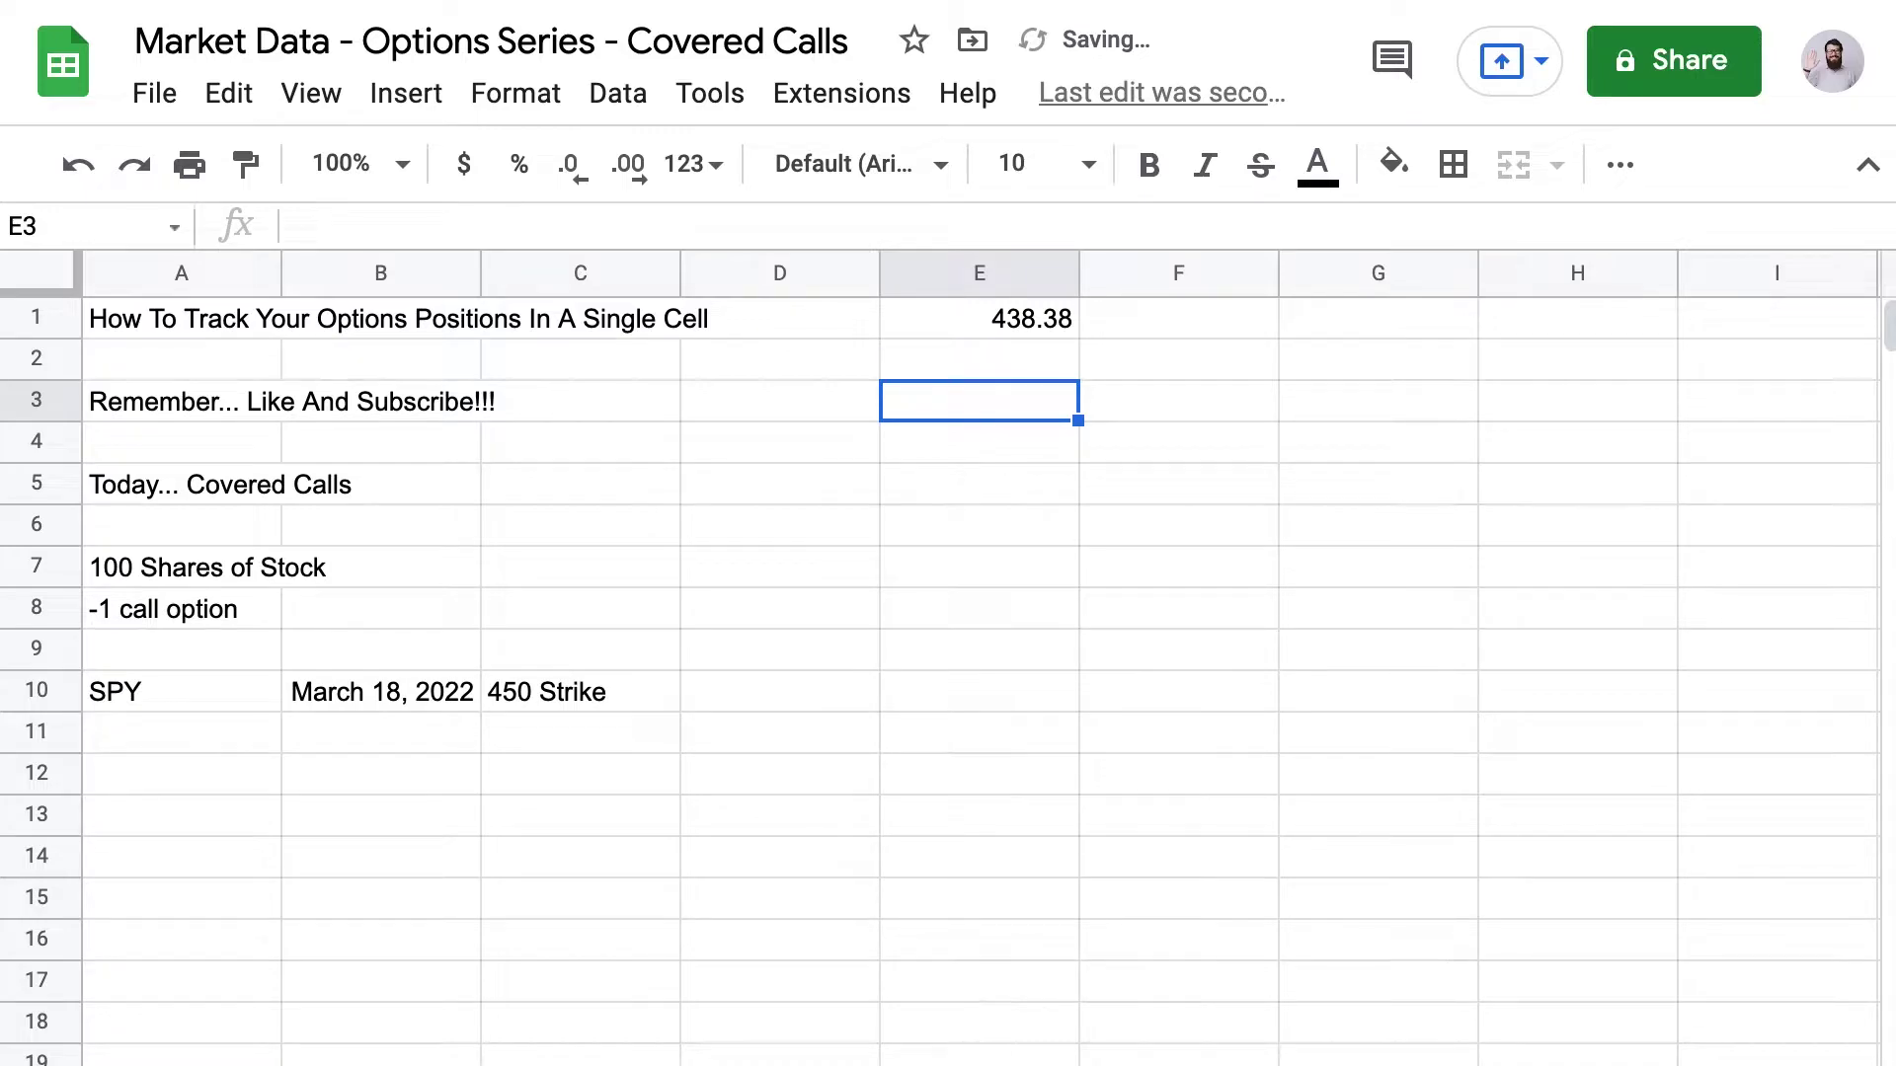
Enter =OPTIONDATA("SPY220318C00450000") in E3 to show the call price of 4.88.
type("=opt")
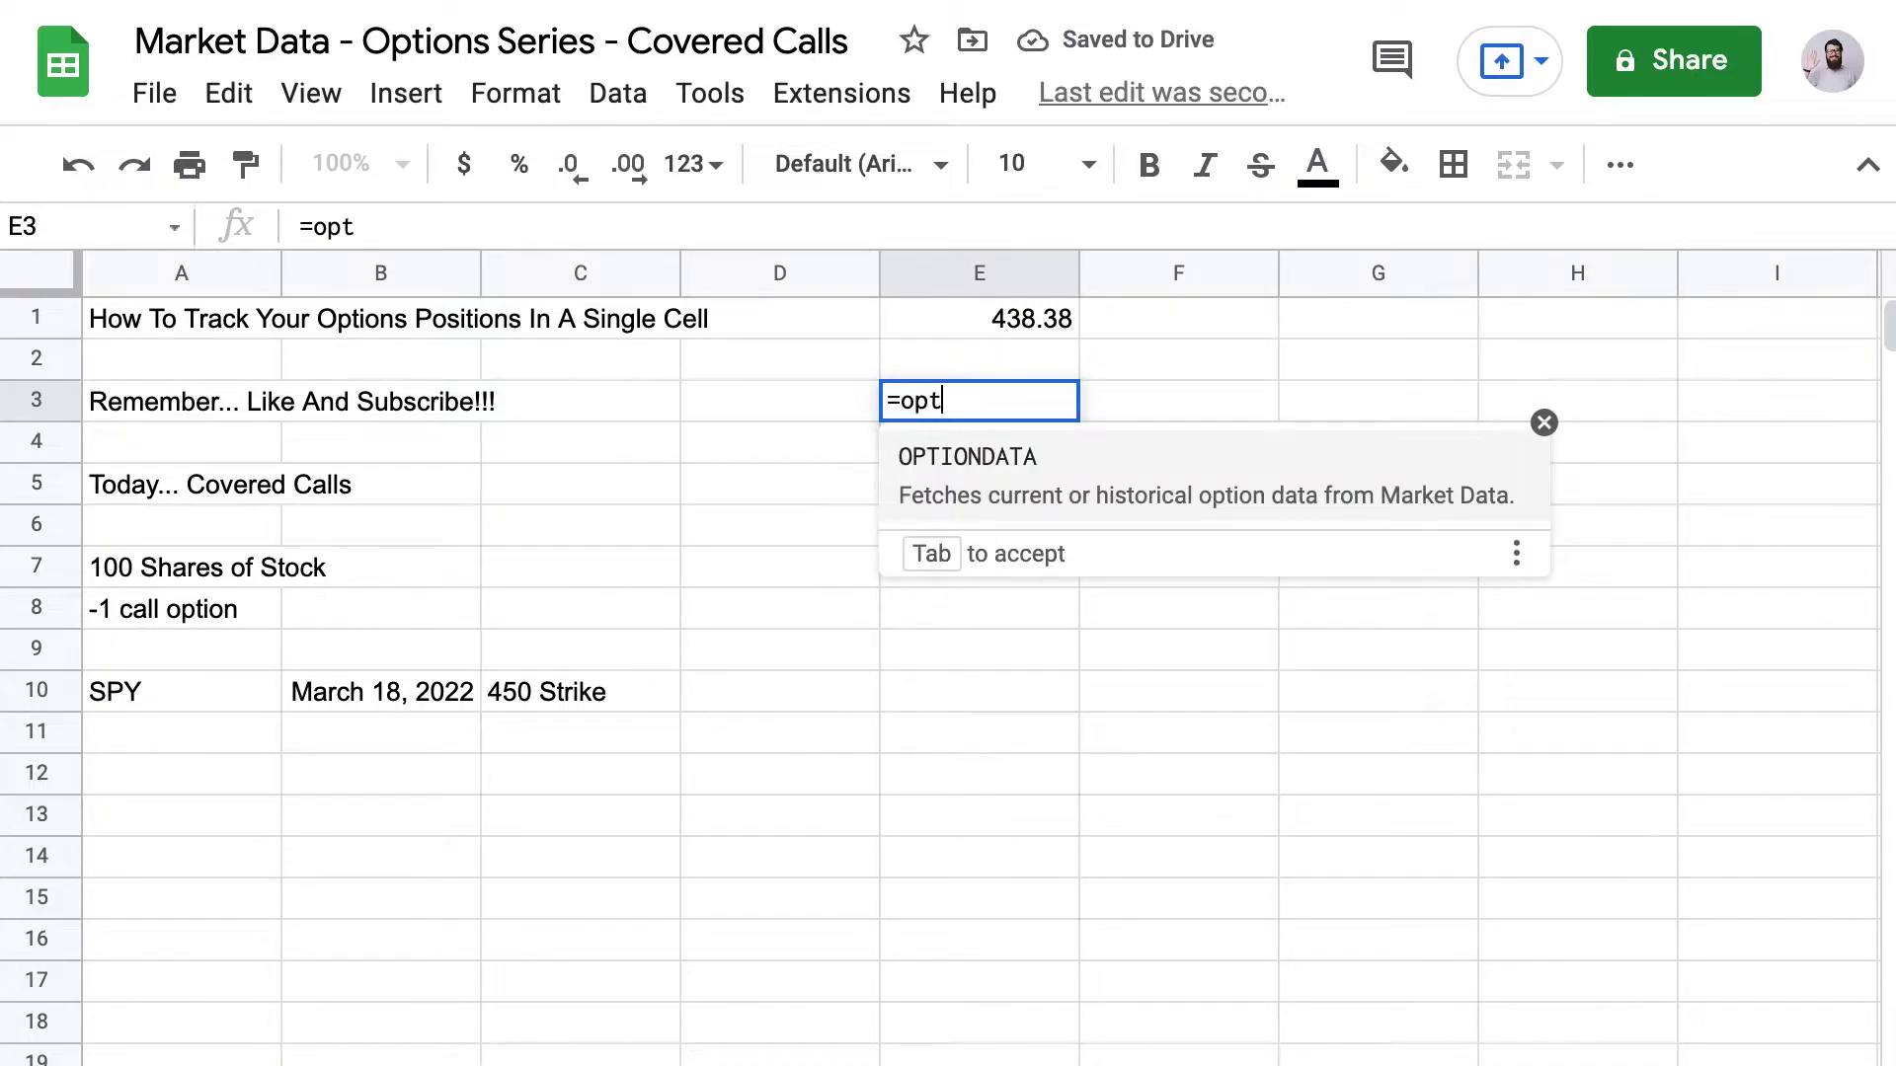
key("Tab")
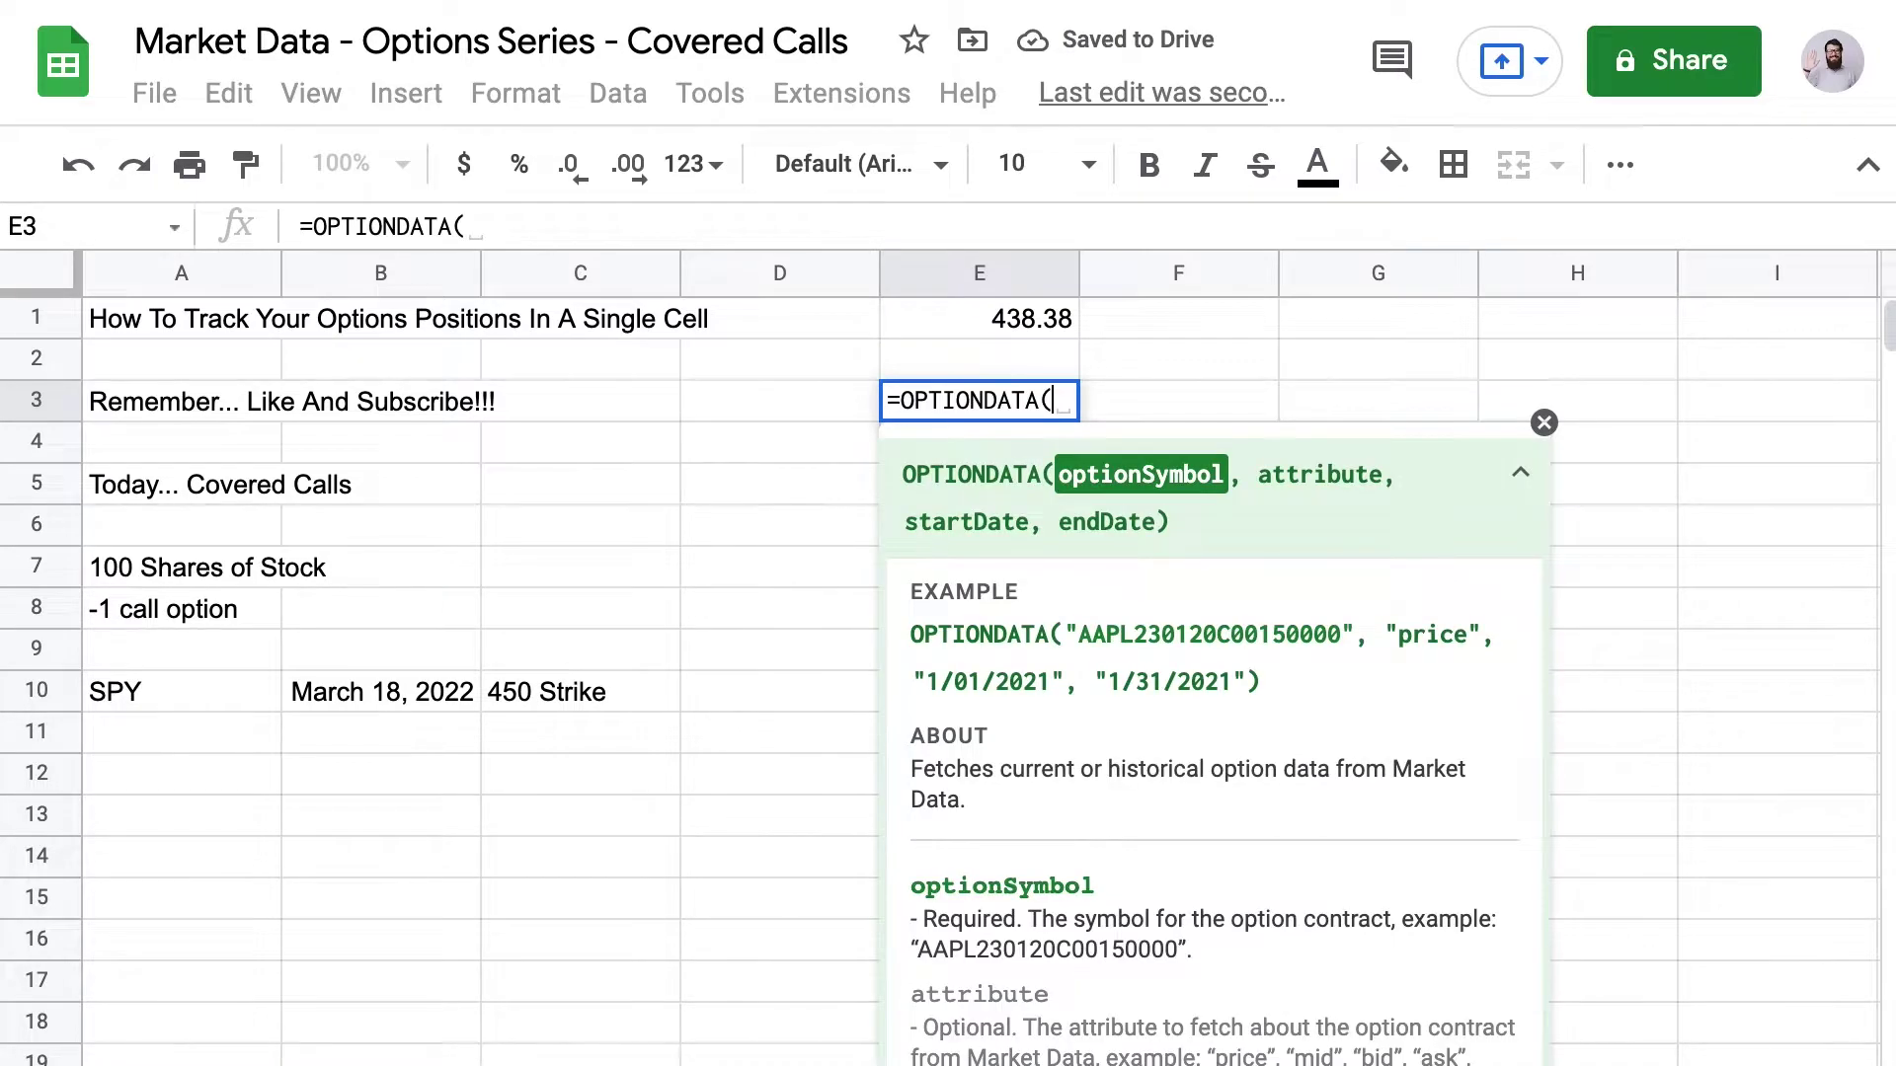
type("\"SPY22")
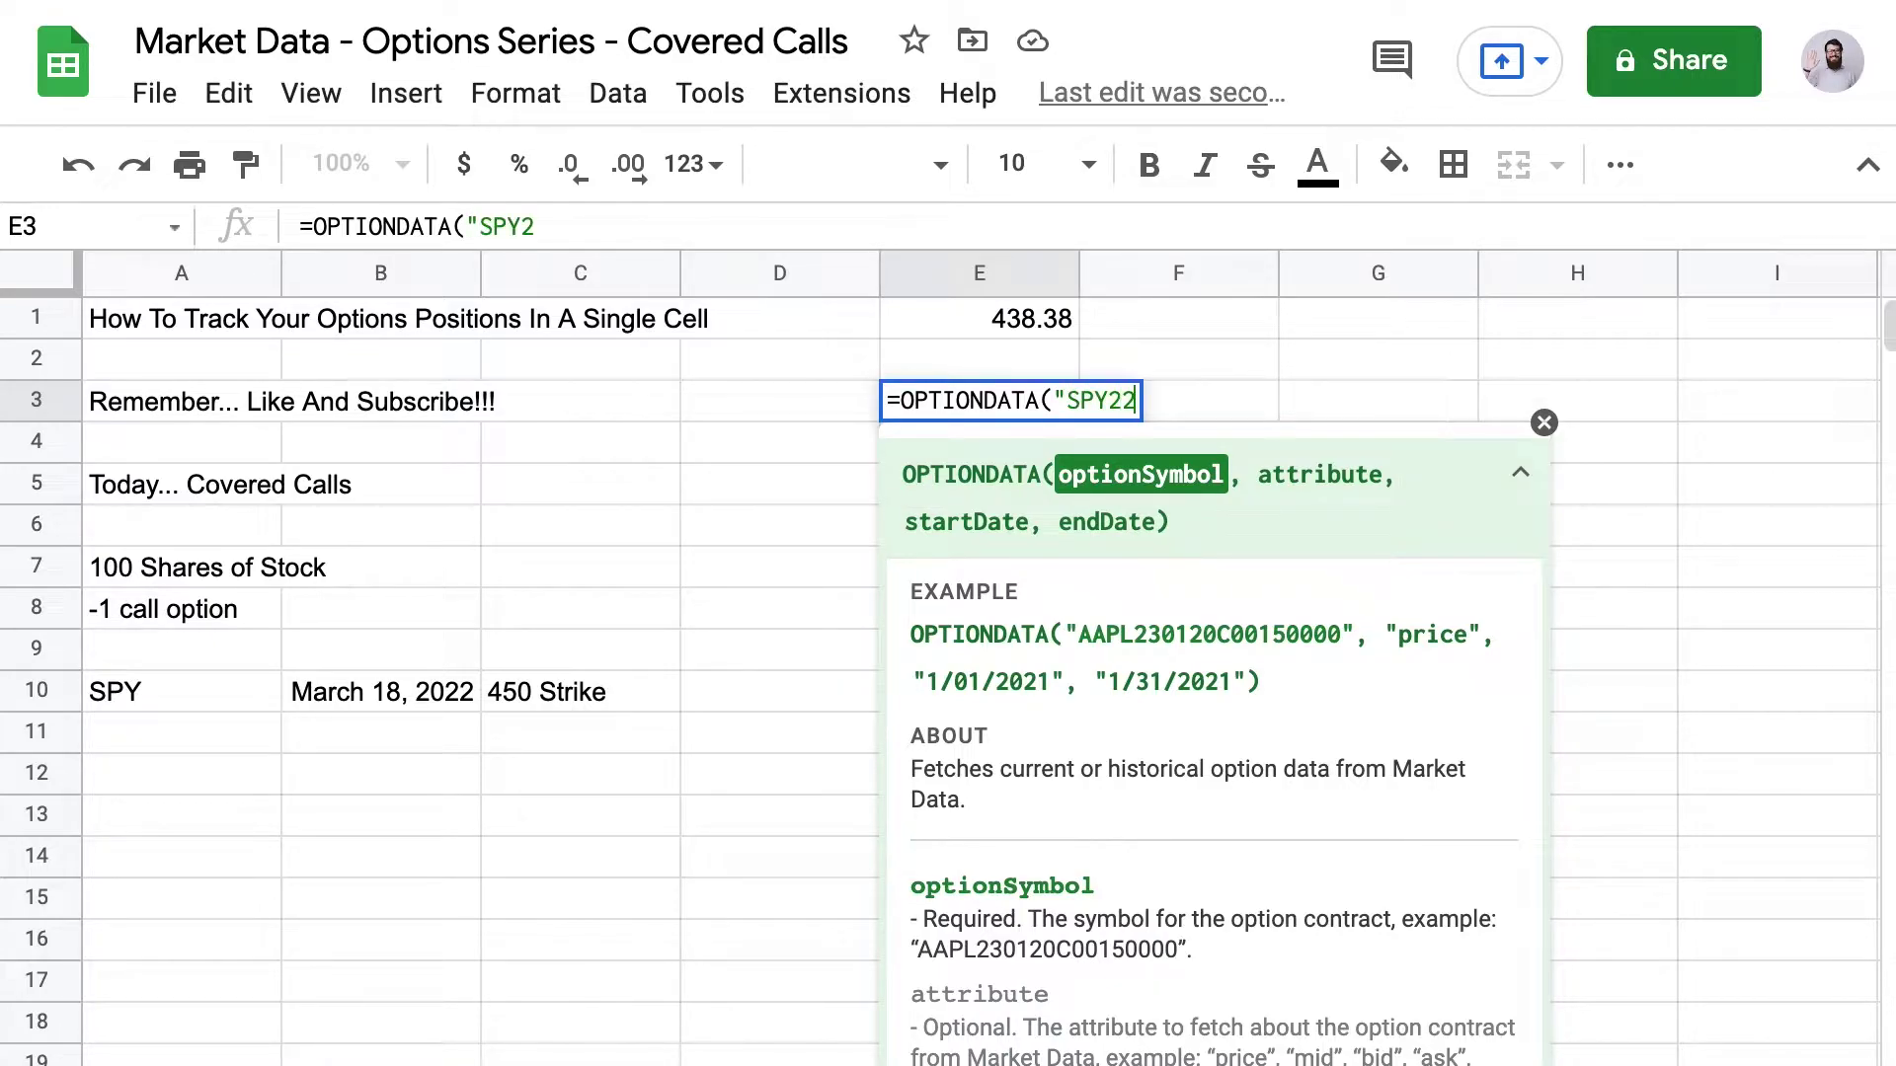
type("0318")
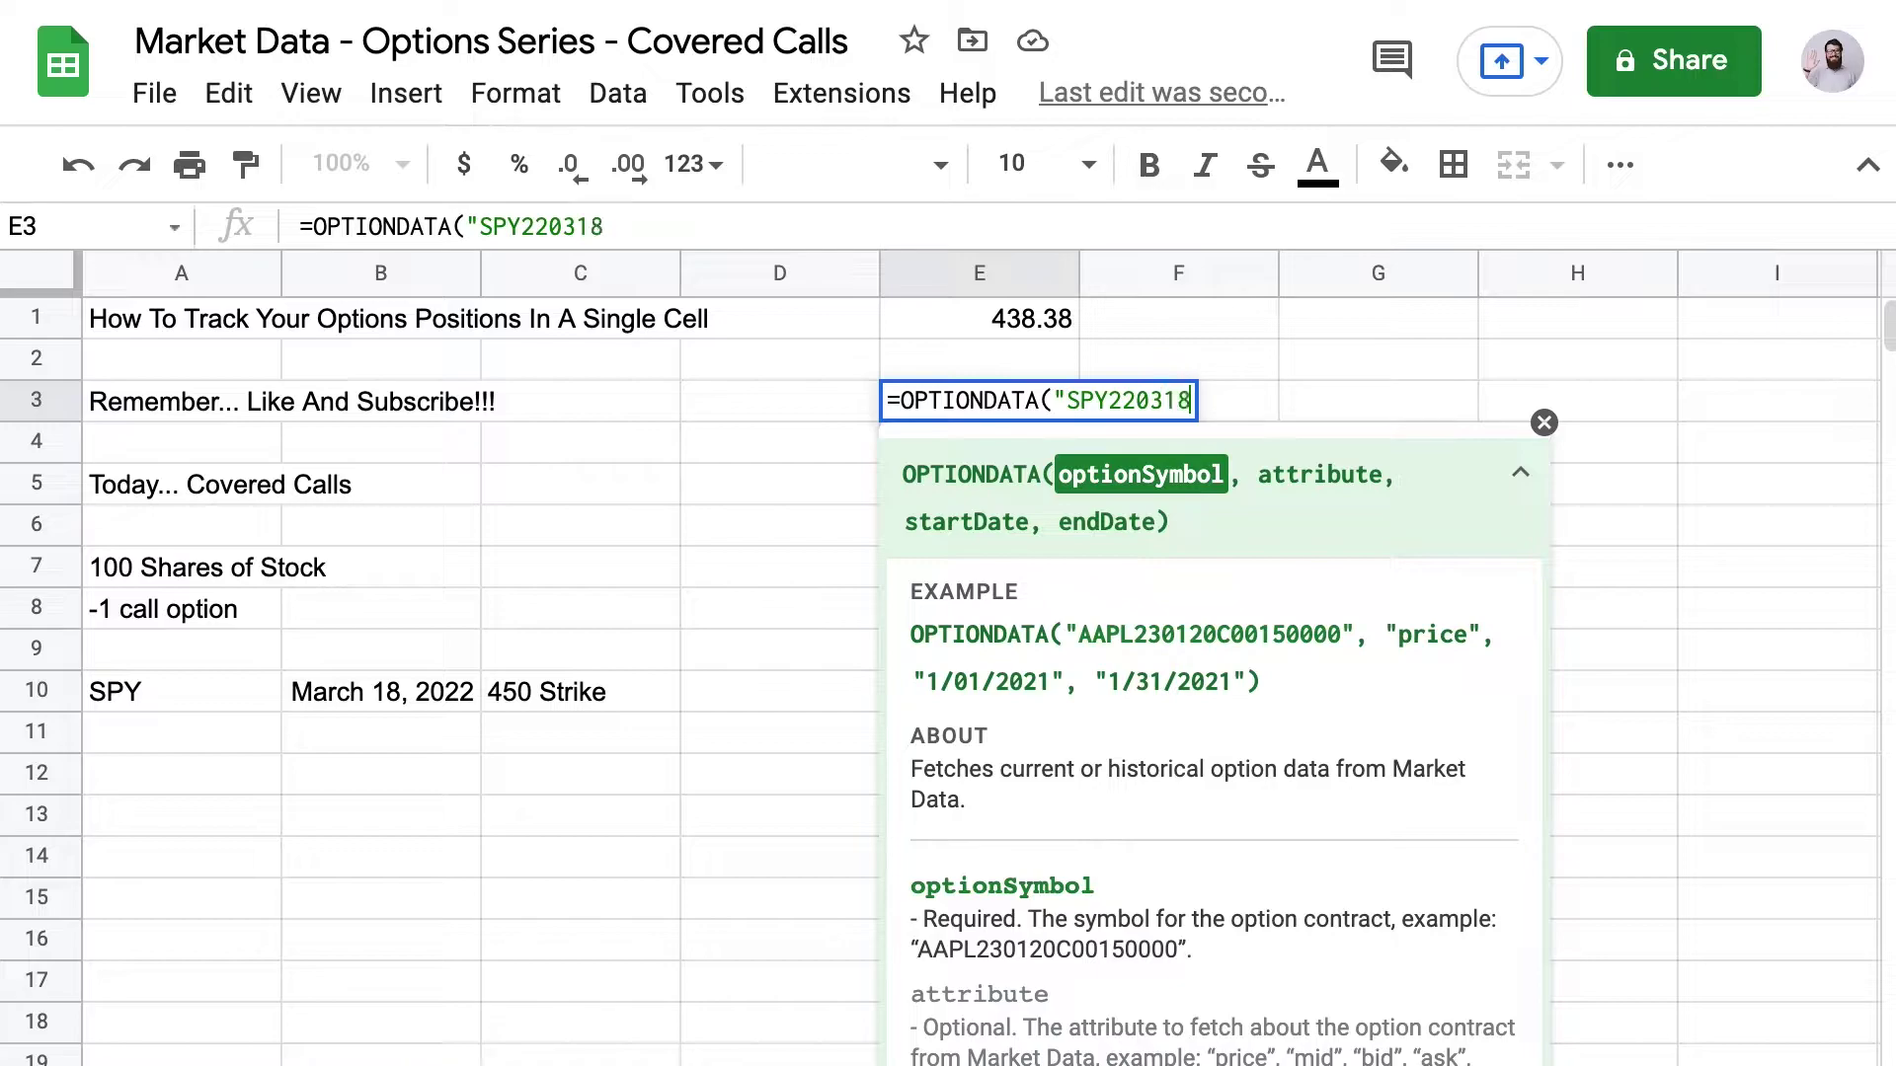
type("C00450")
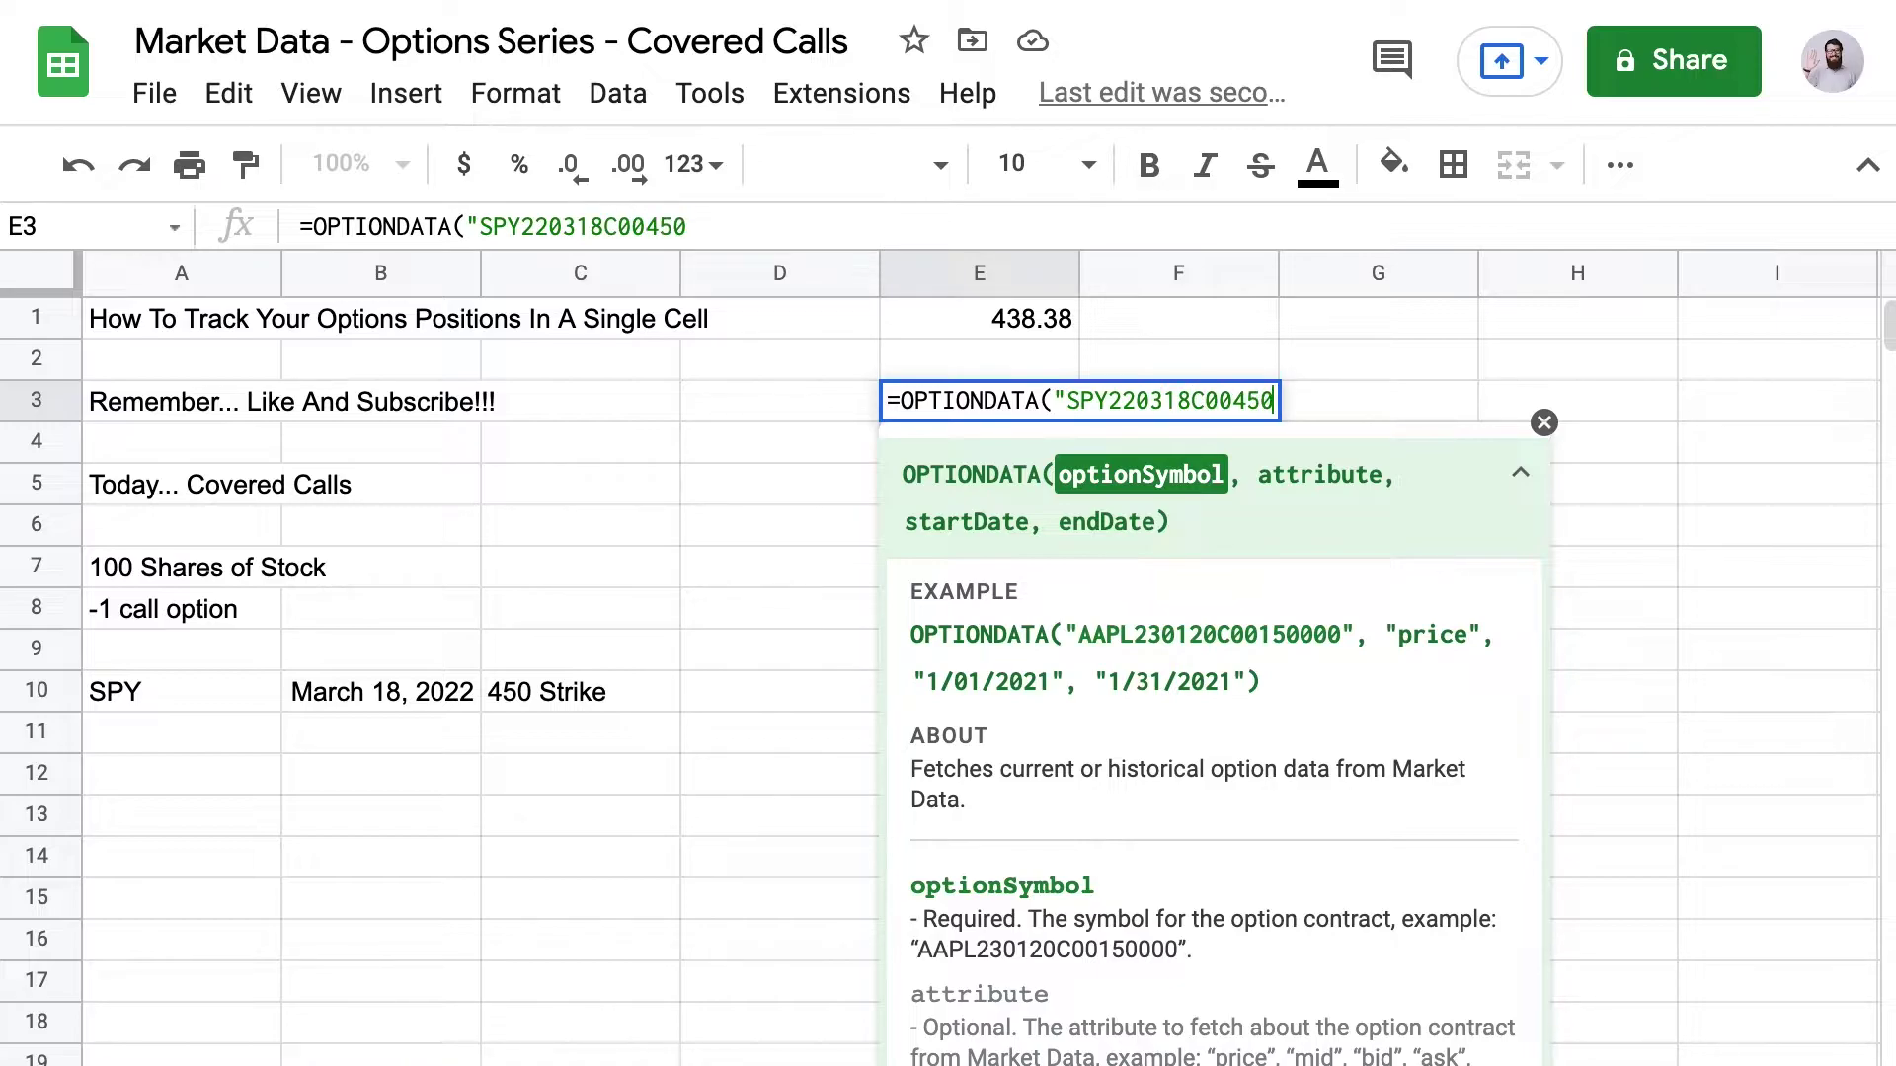
type("000\")")
key("Return")
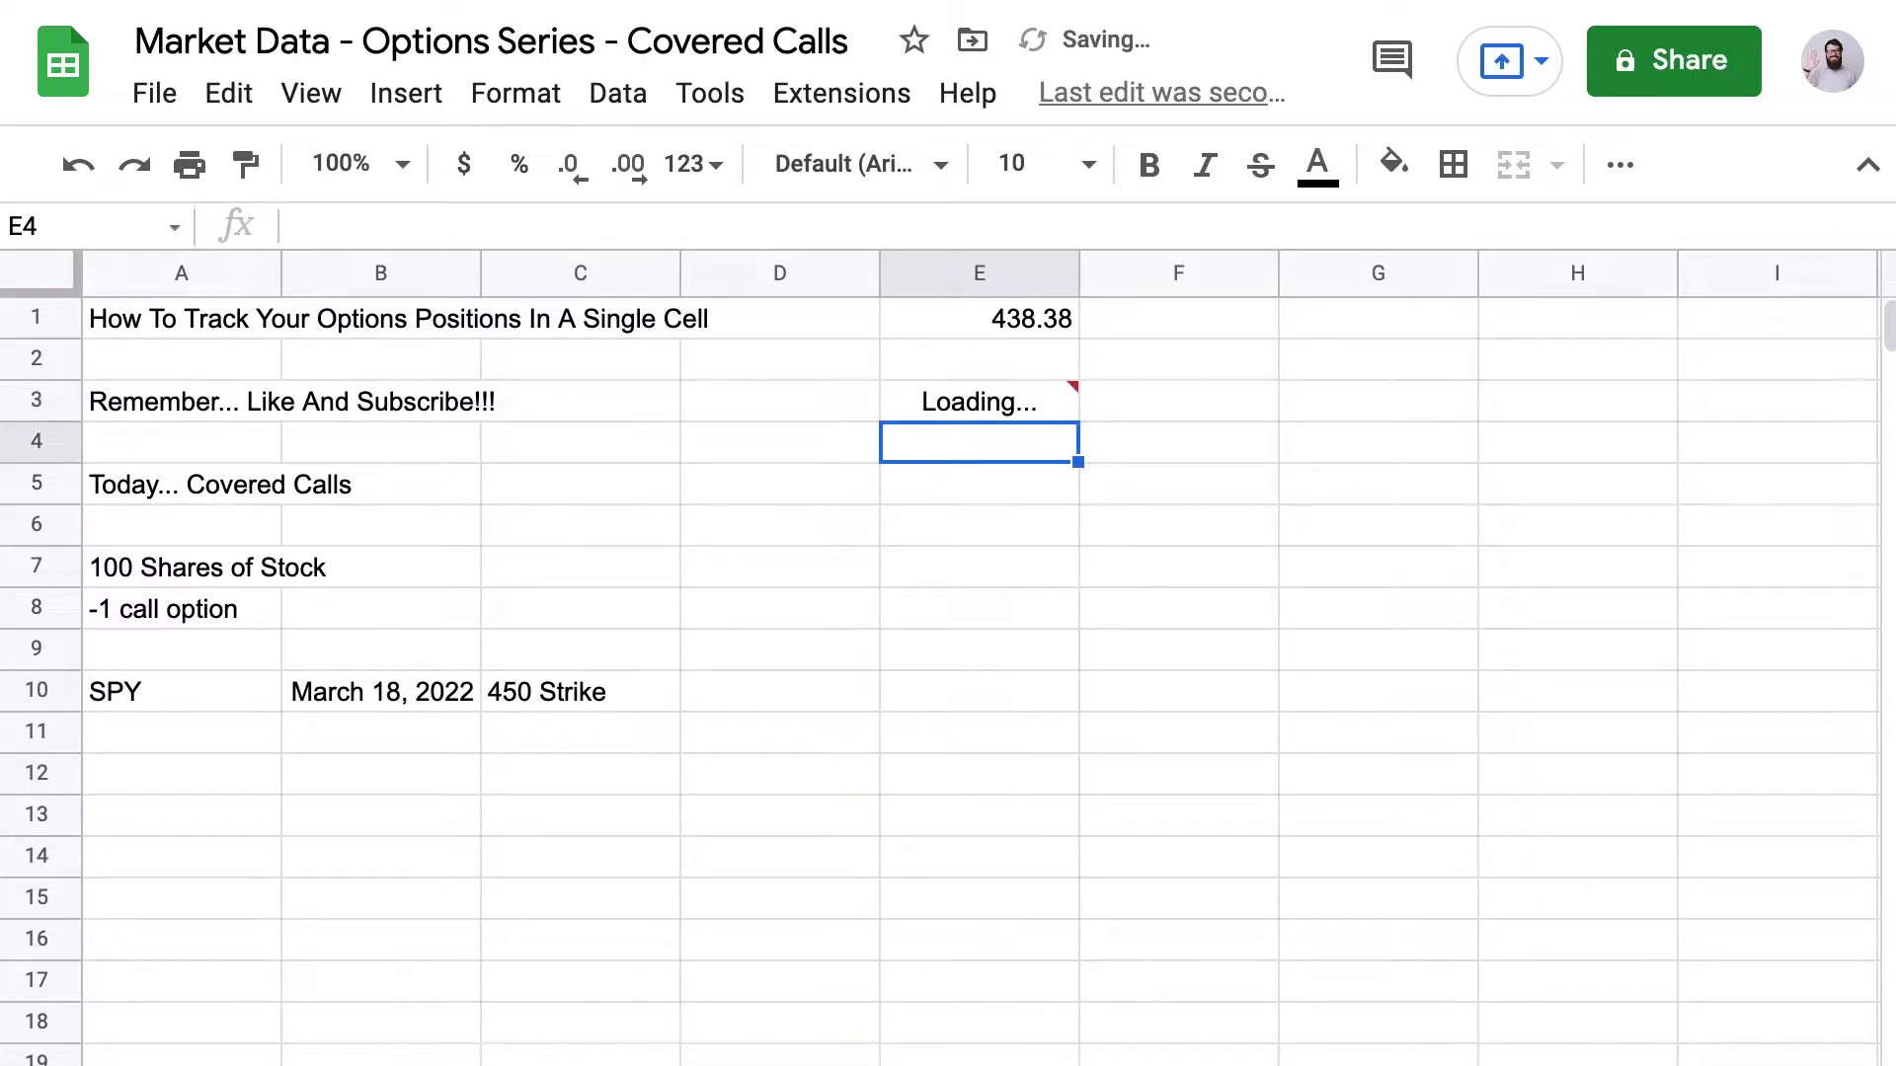
left_click(978, 482)
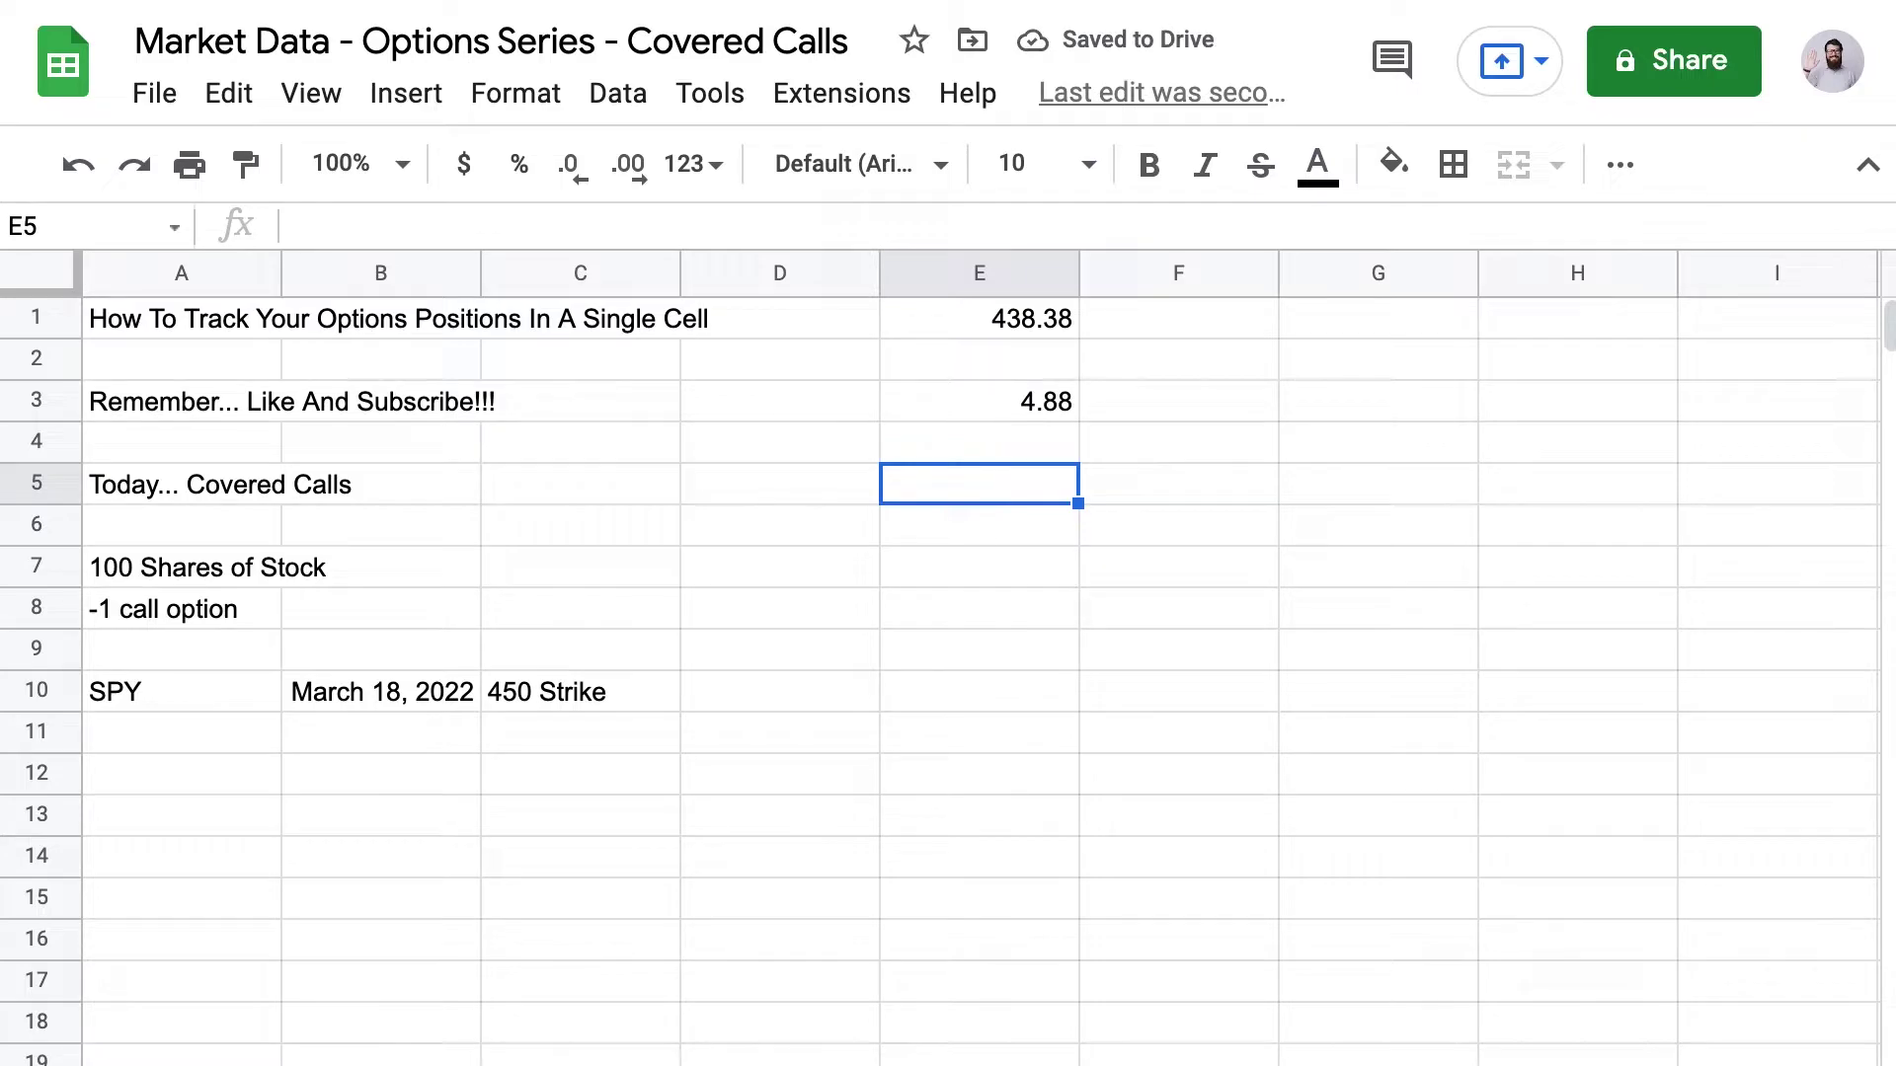
Enter =100*(STOCKDATA("SPY")-OPTIONDATA("SPY220318C00450000")) in E5 as the net liquidation value.
type("=100")
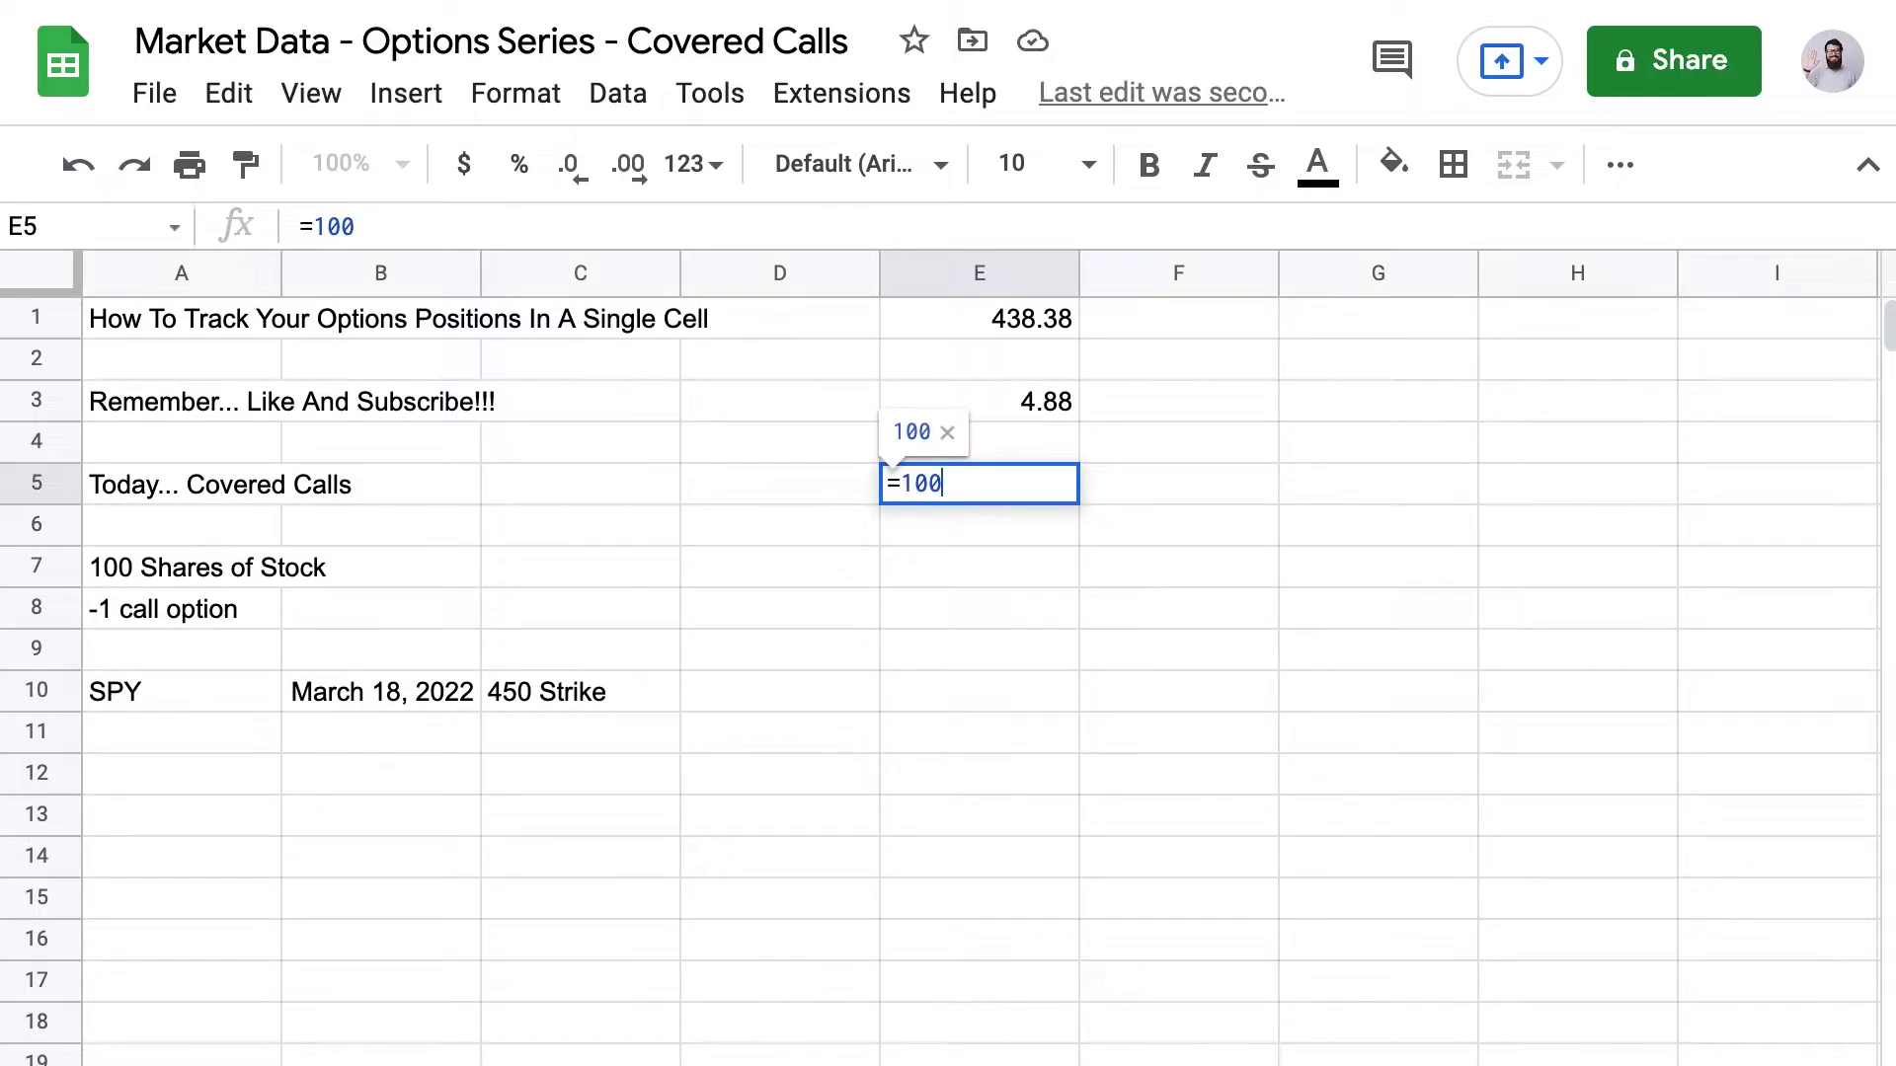
type("*(")
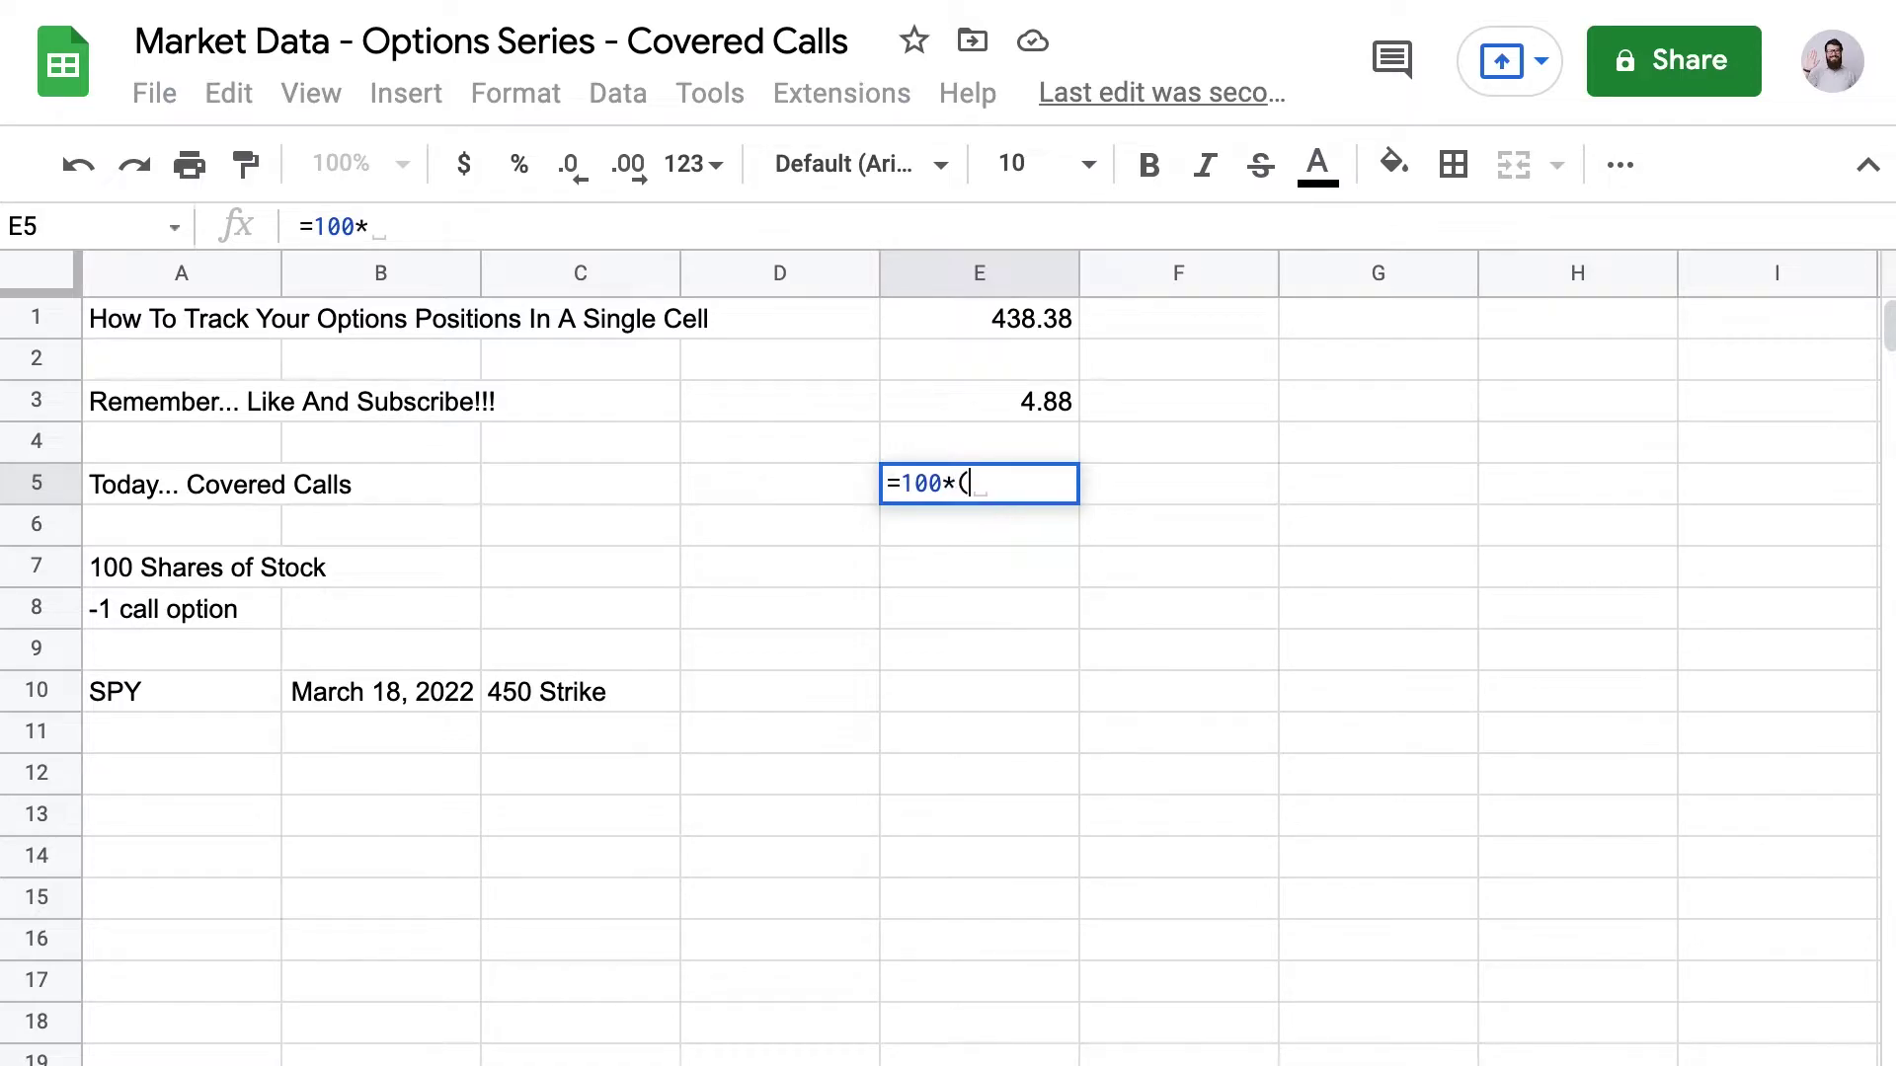
type("so")
key("BackSpace")
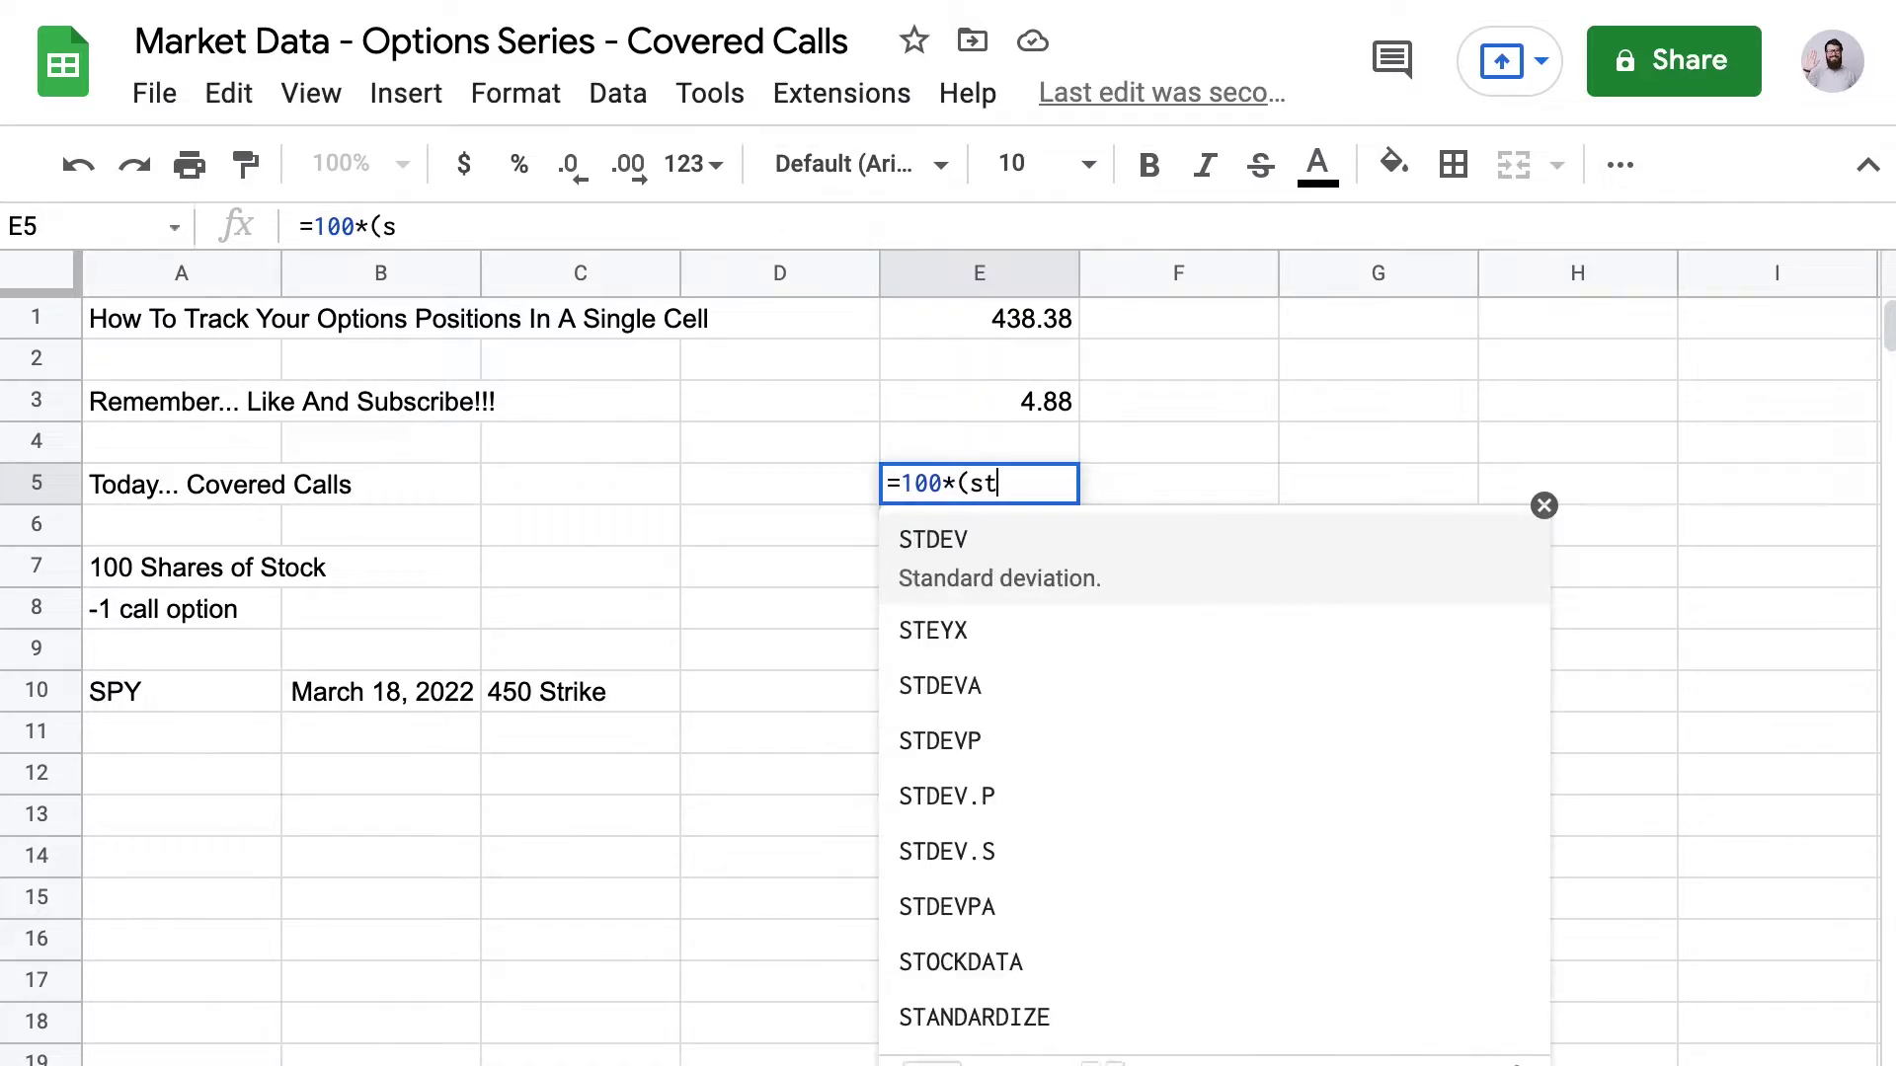
type("toc")
key("Tab")
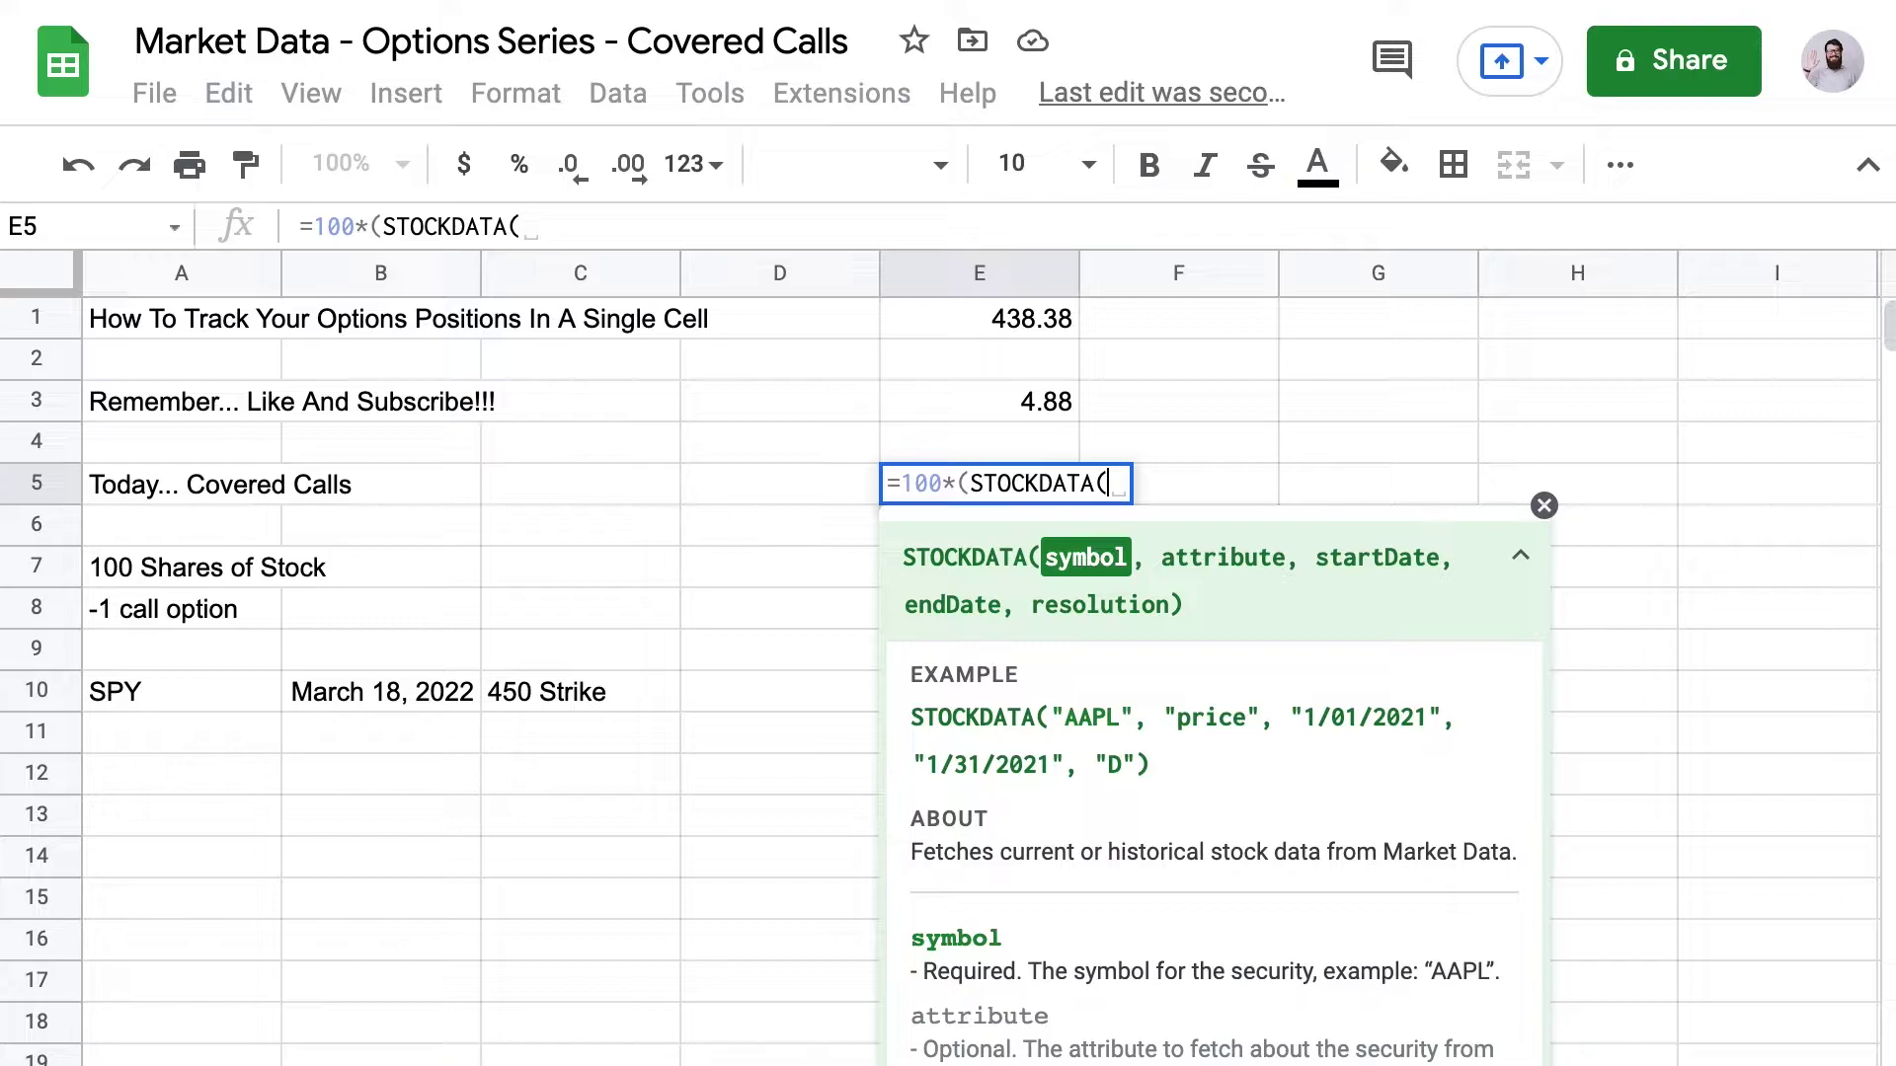
type("\"SPY\")-opt")
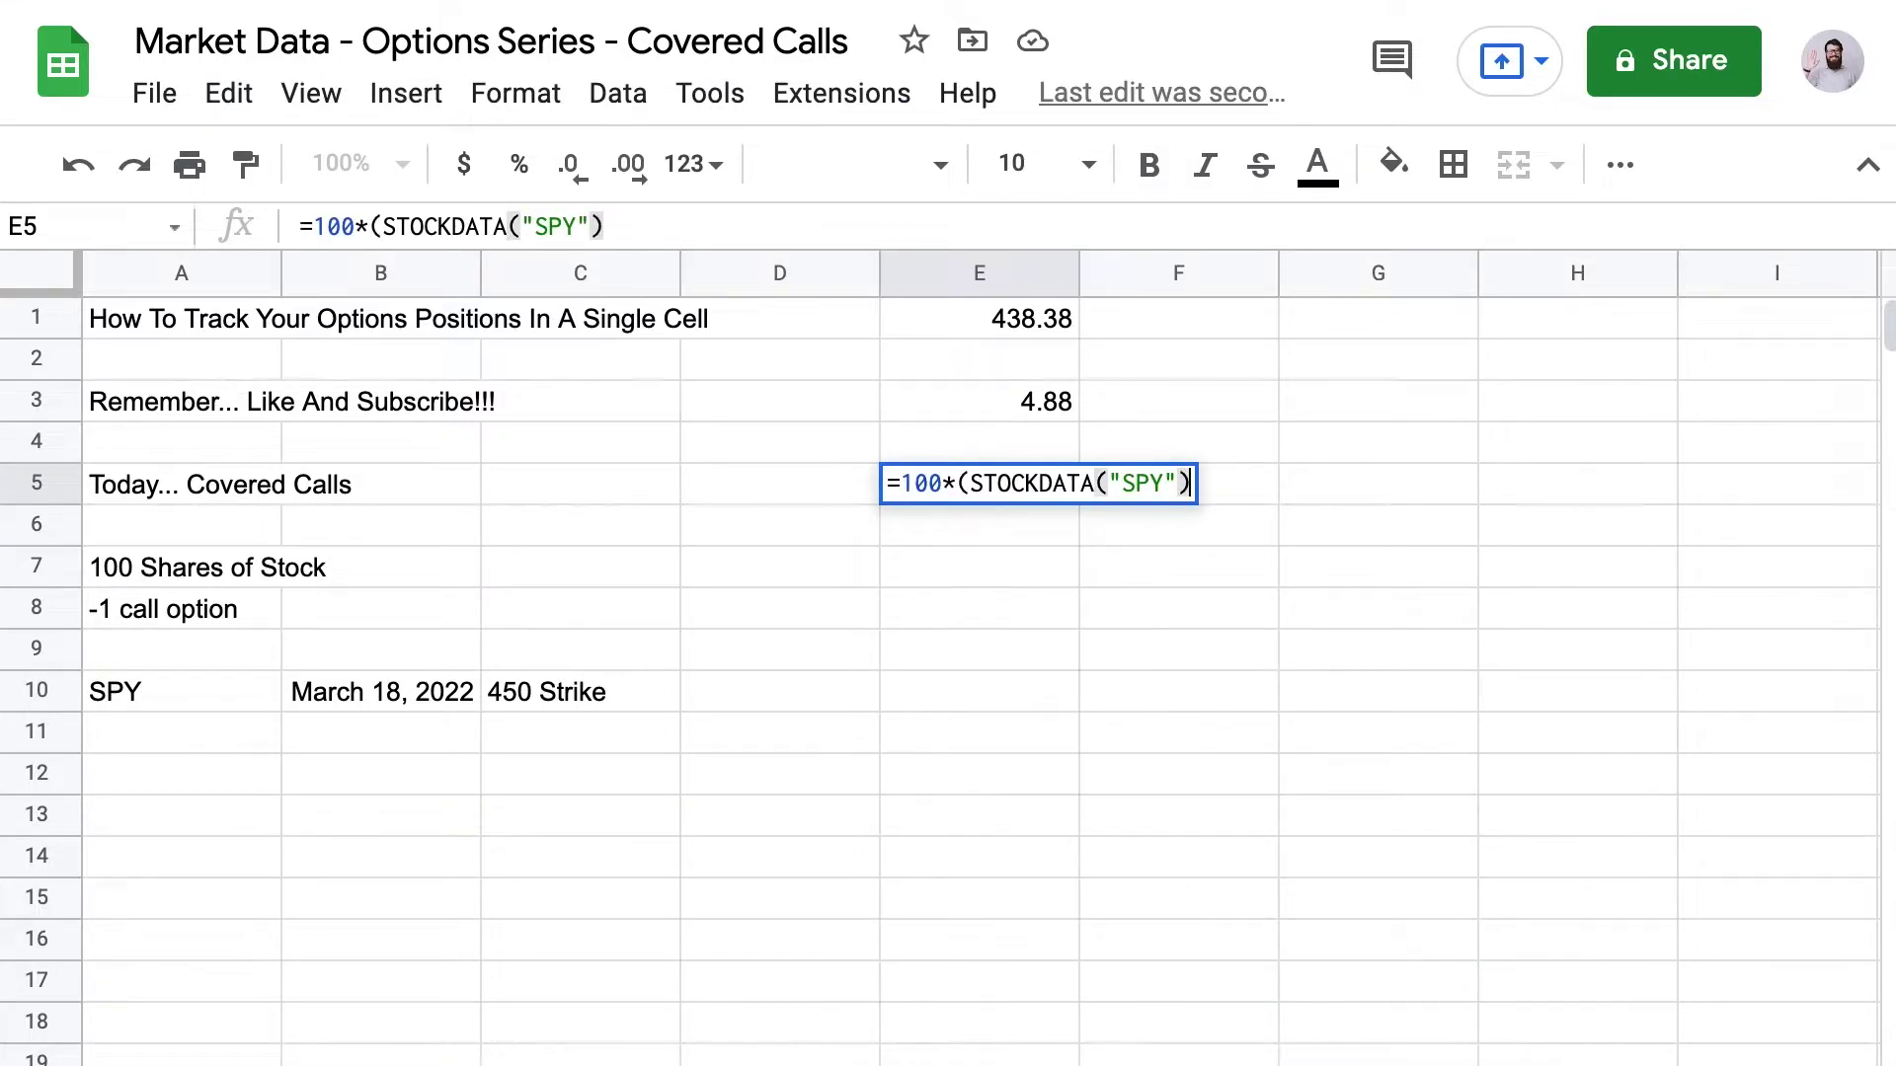
key("Tab")
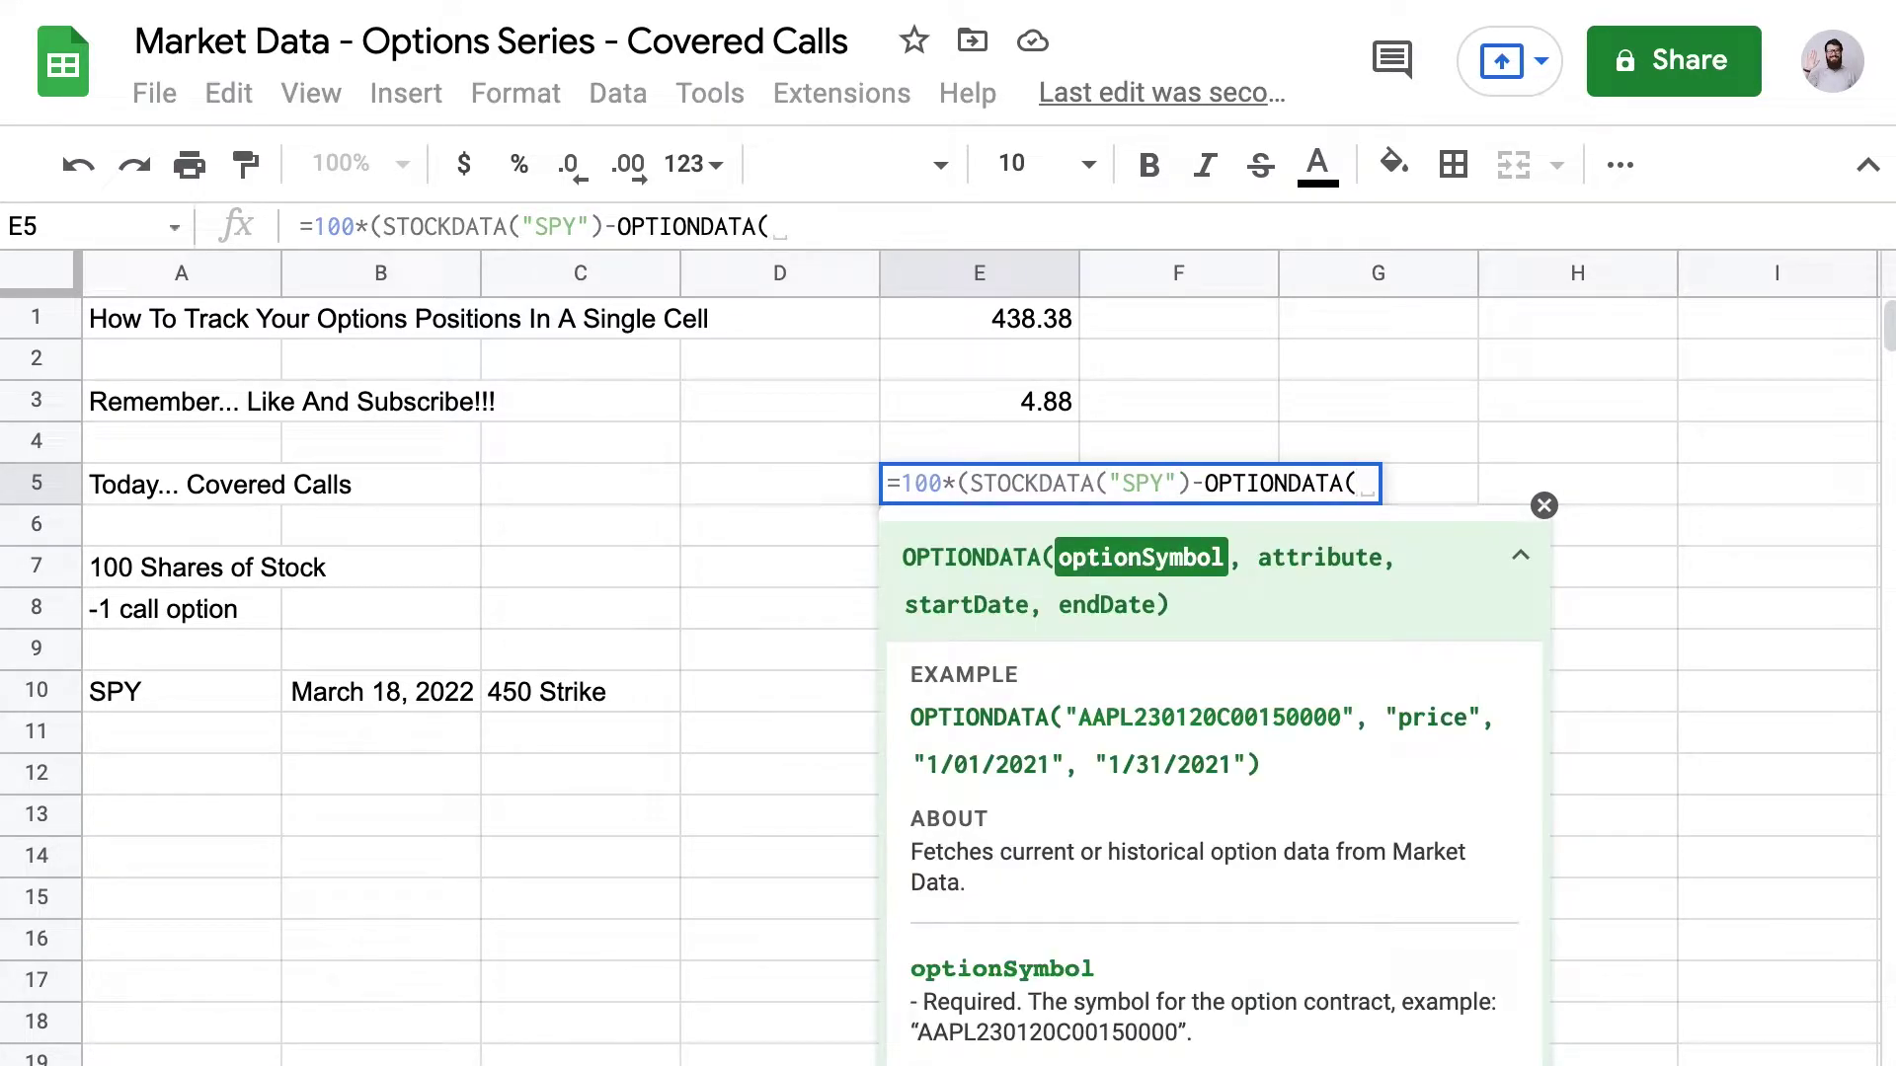
type("\"SPY22")
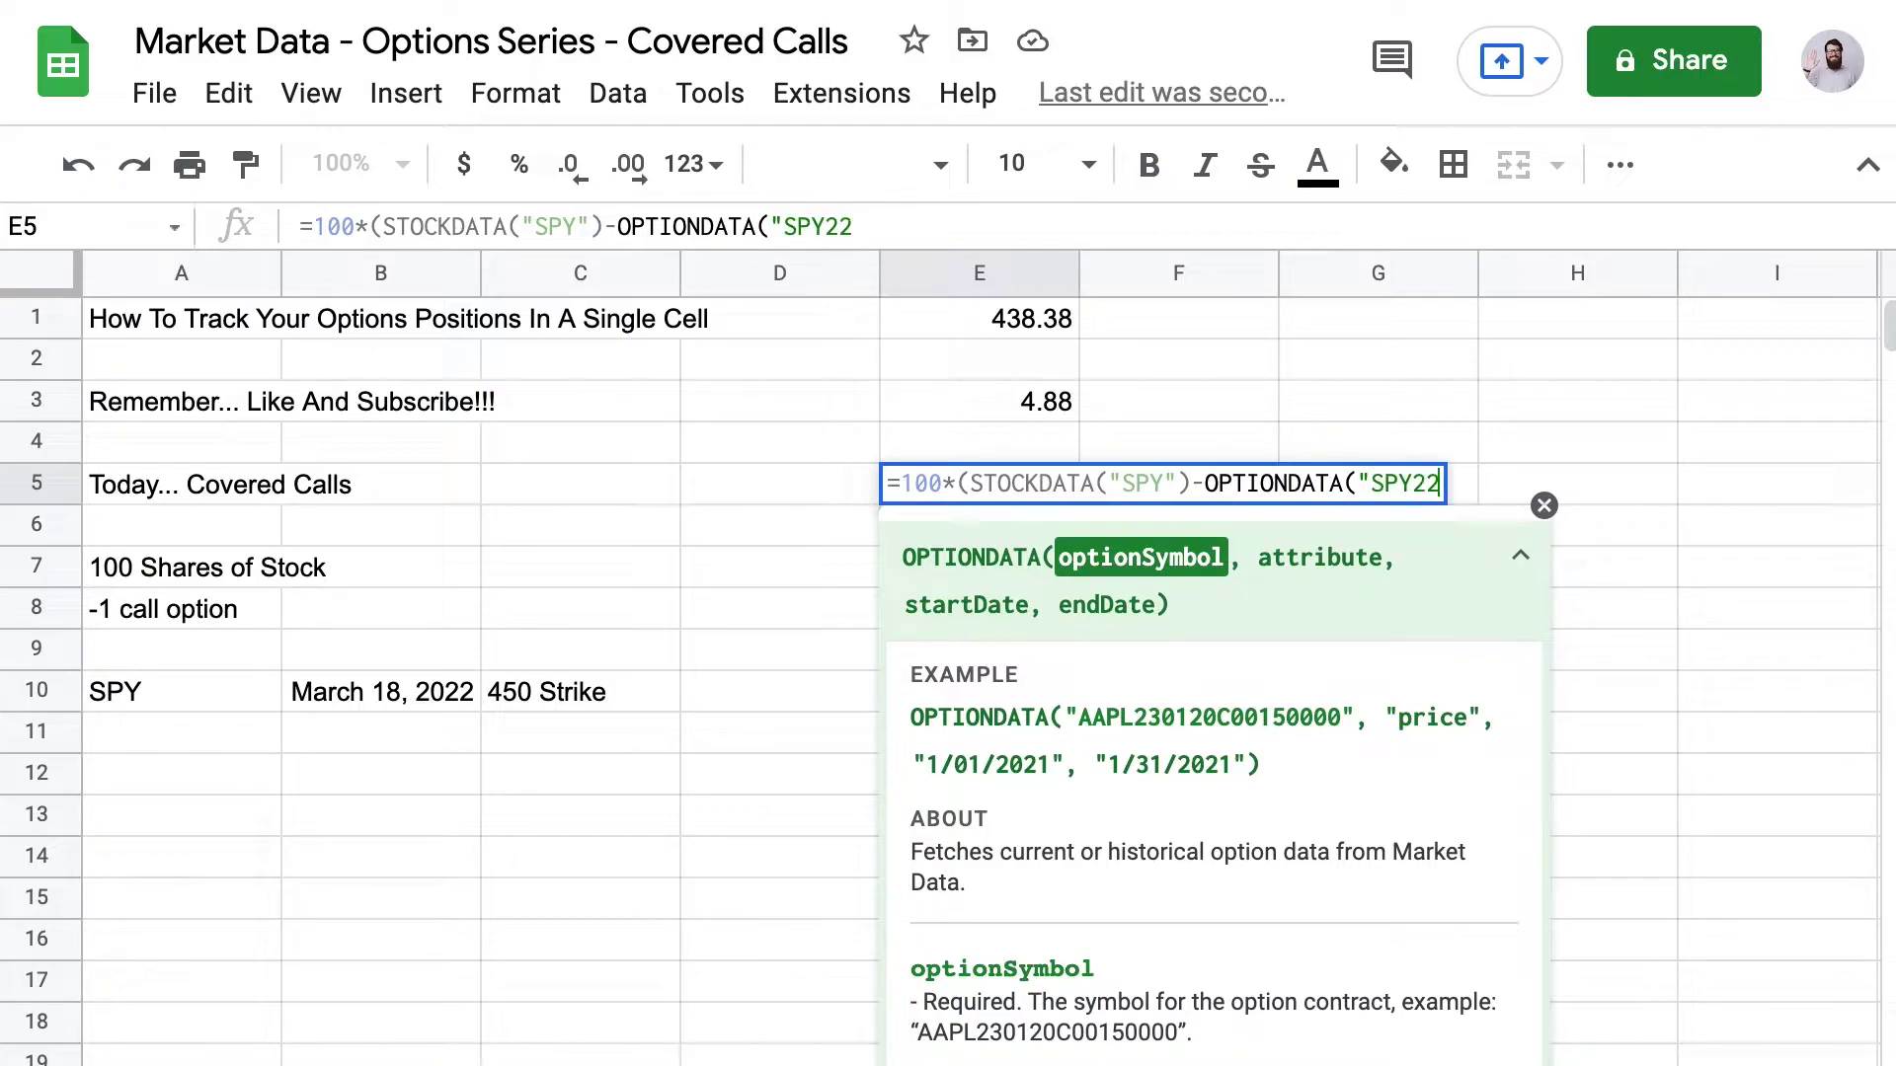
type("0318C00450")
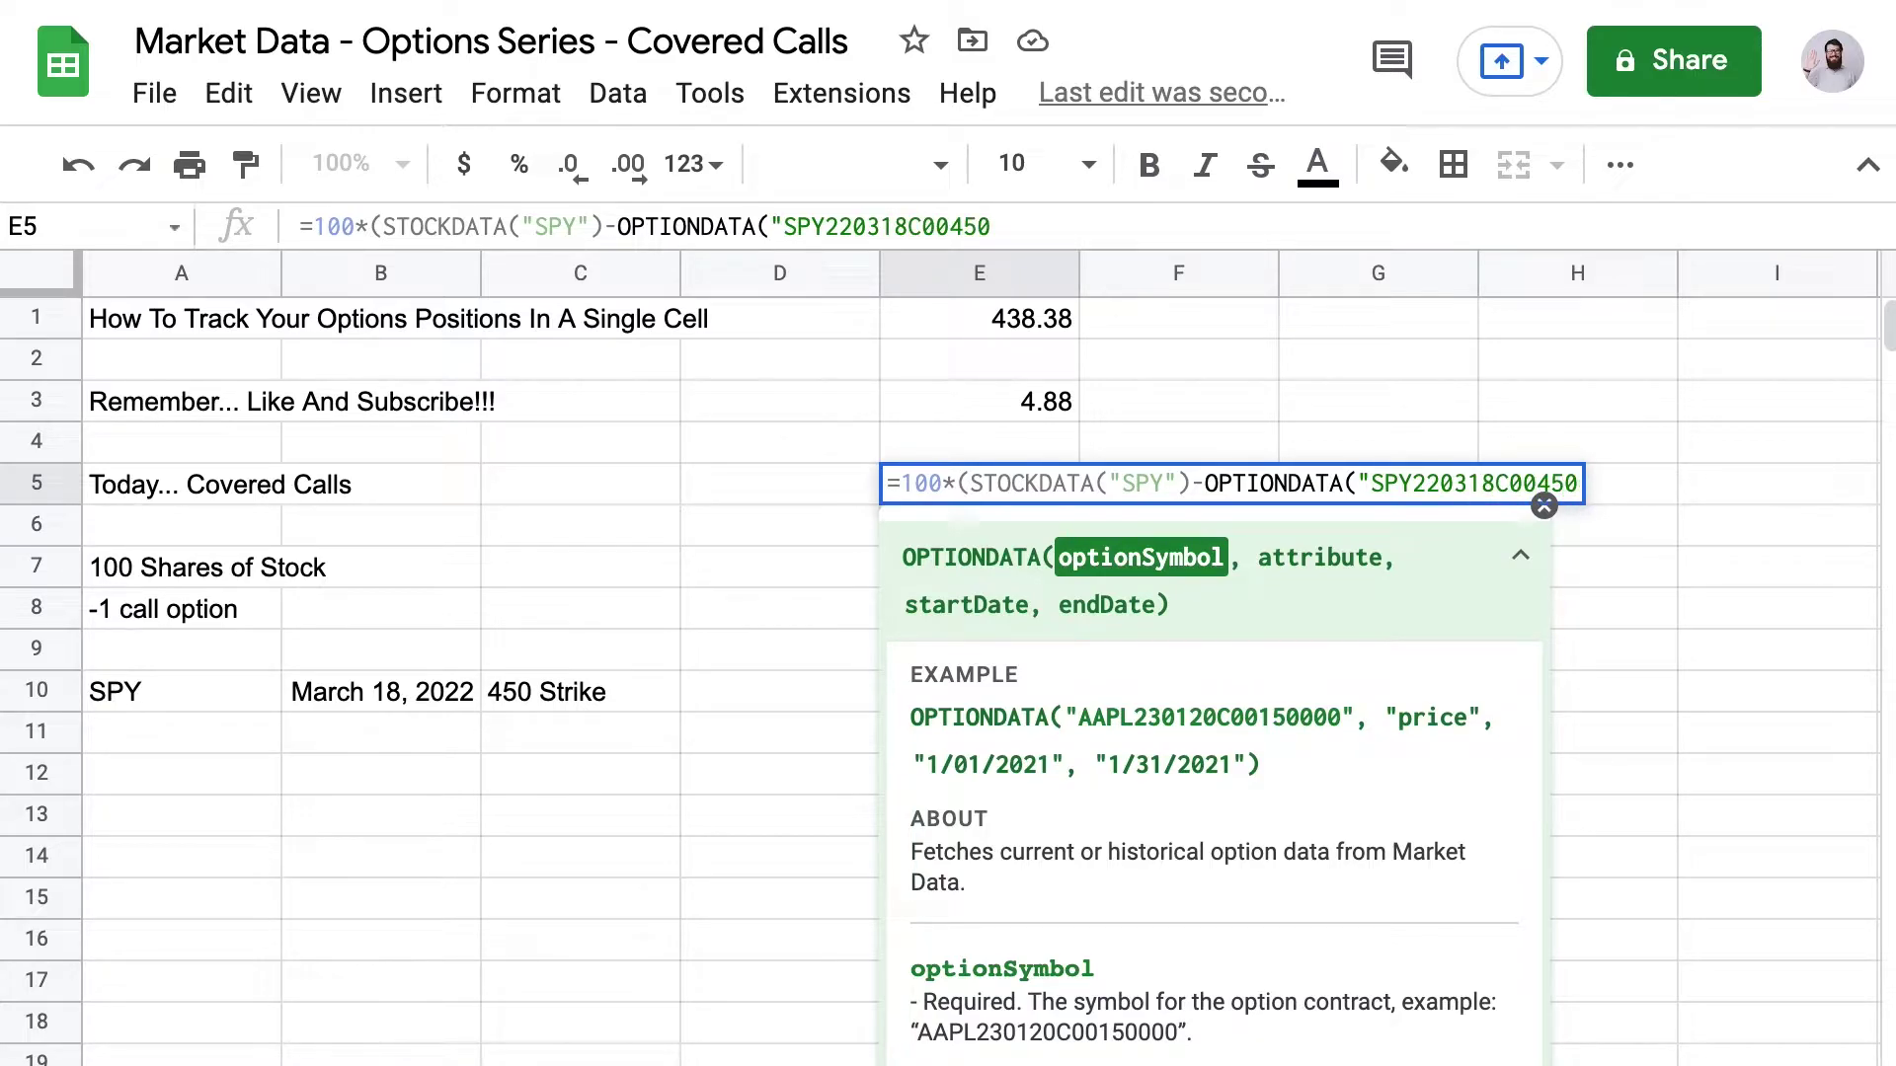
type("000\")")
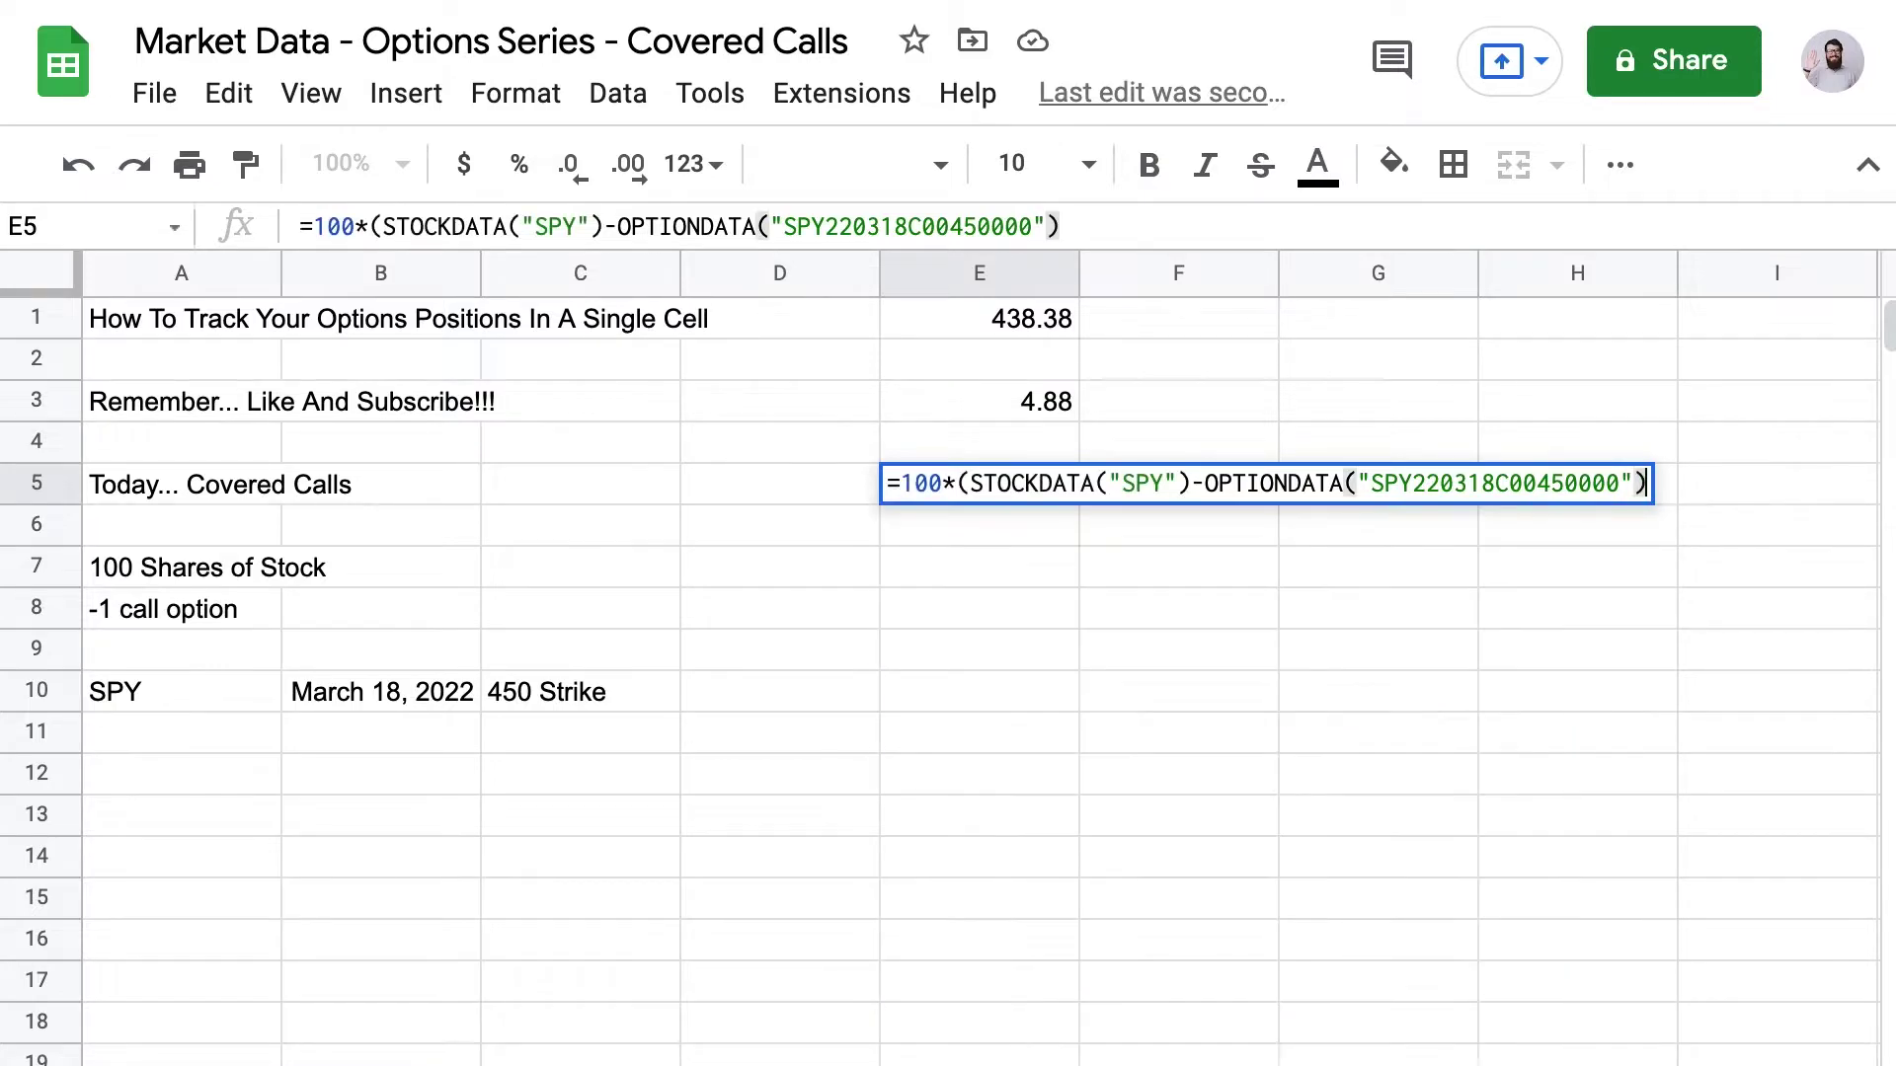
type(")")
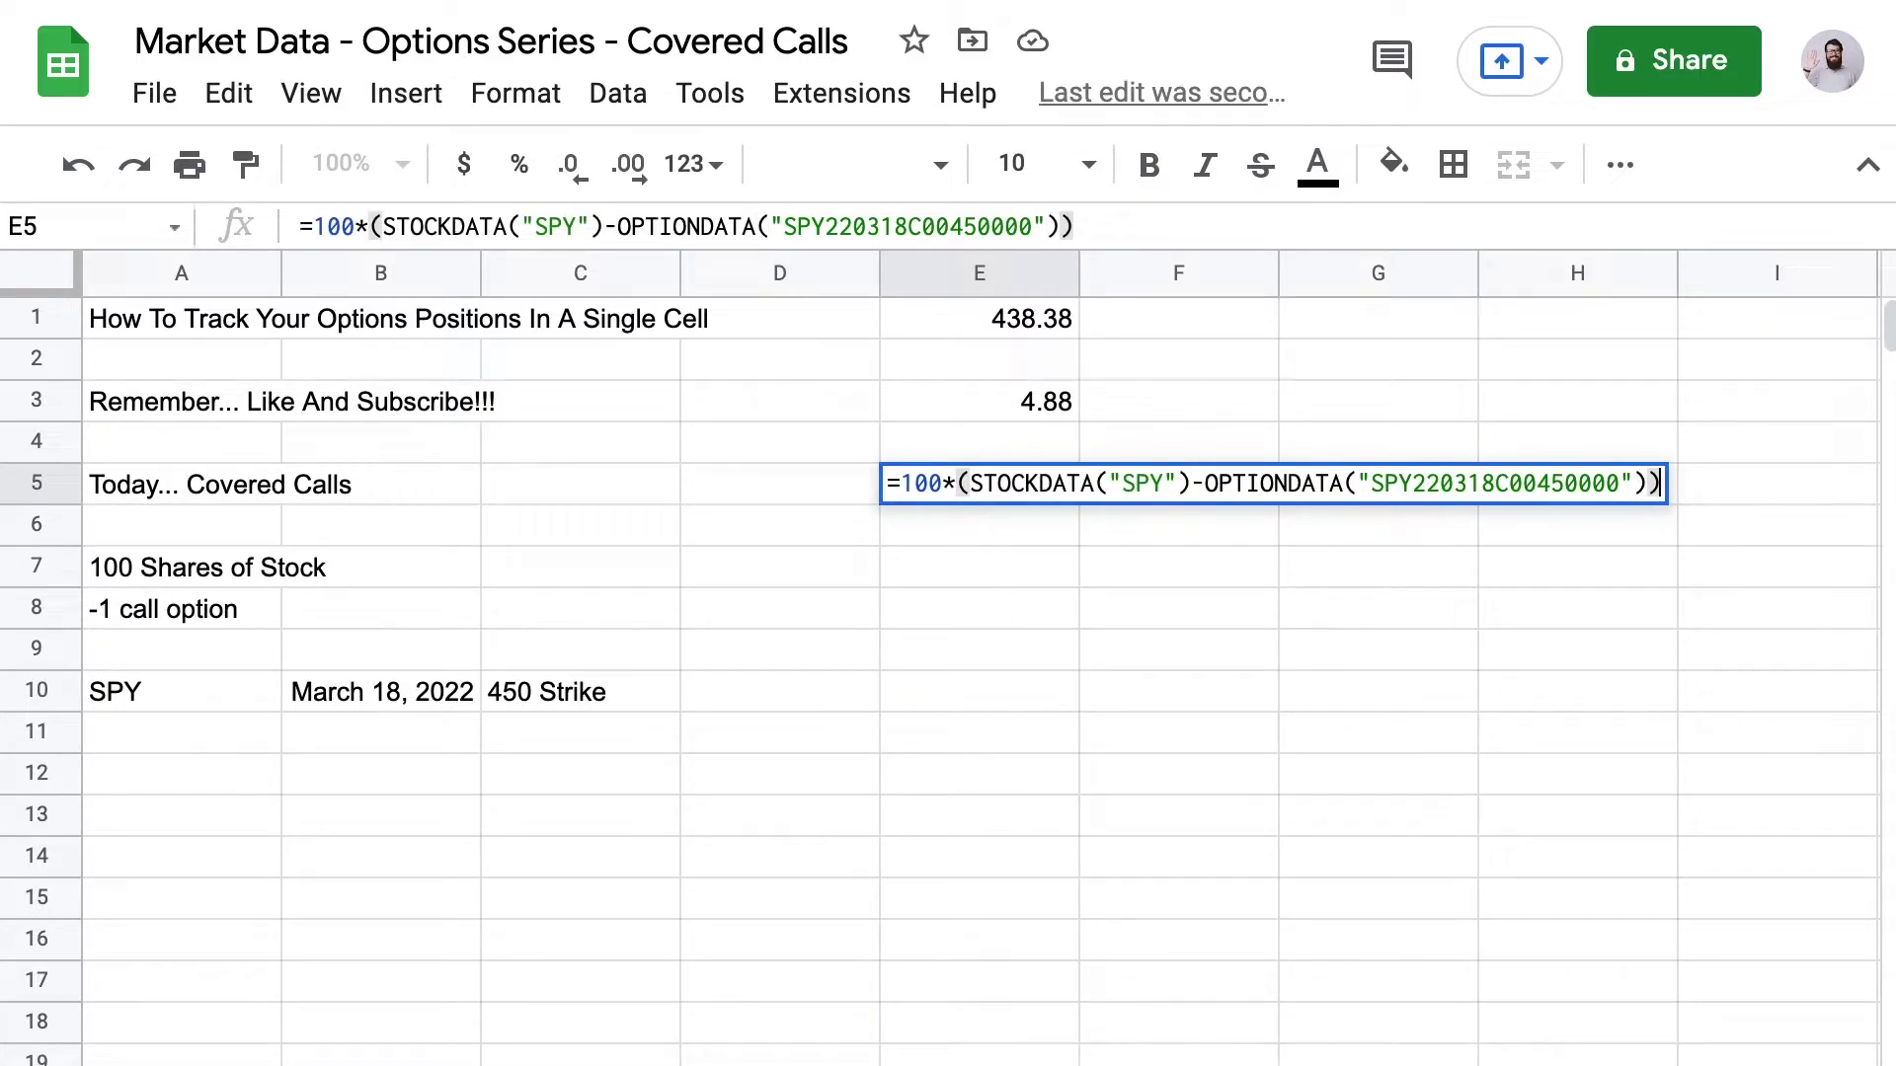
key("Return")
Launch the Market Data add-on and run Refresh Data to reload the SPY stock and option quotes.
left_click(978, 567)
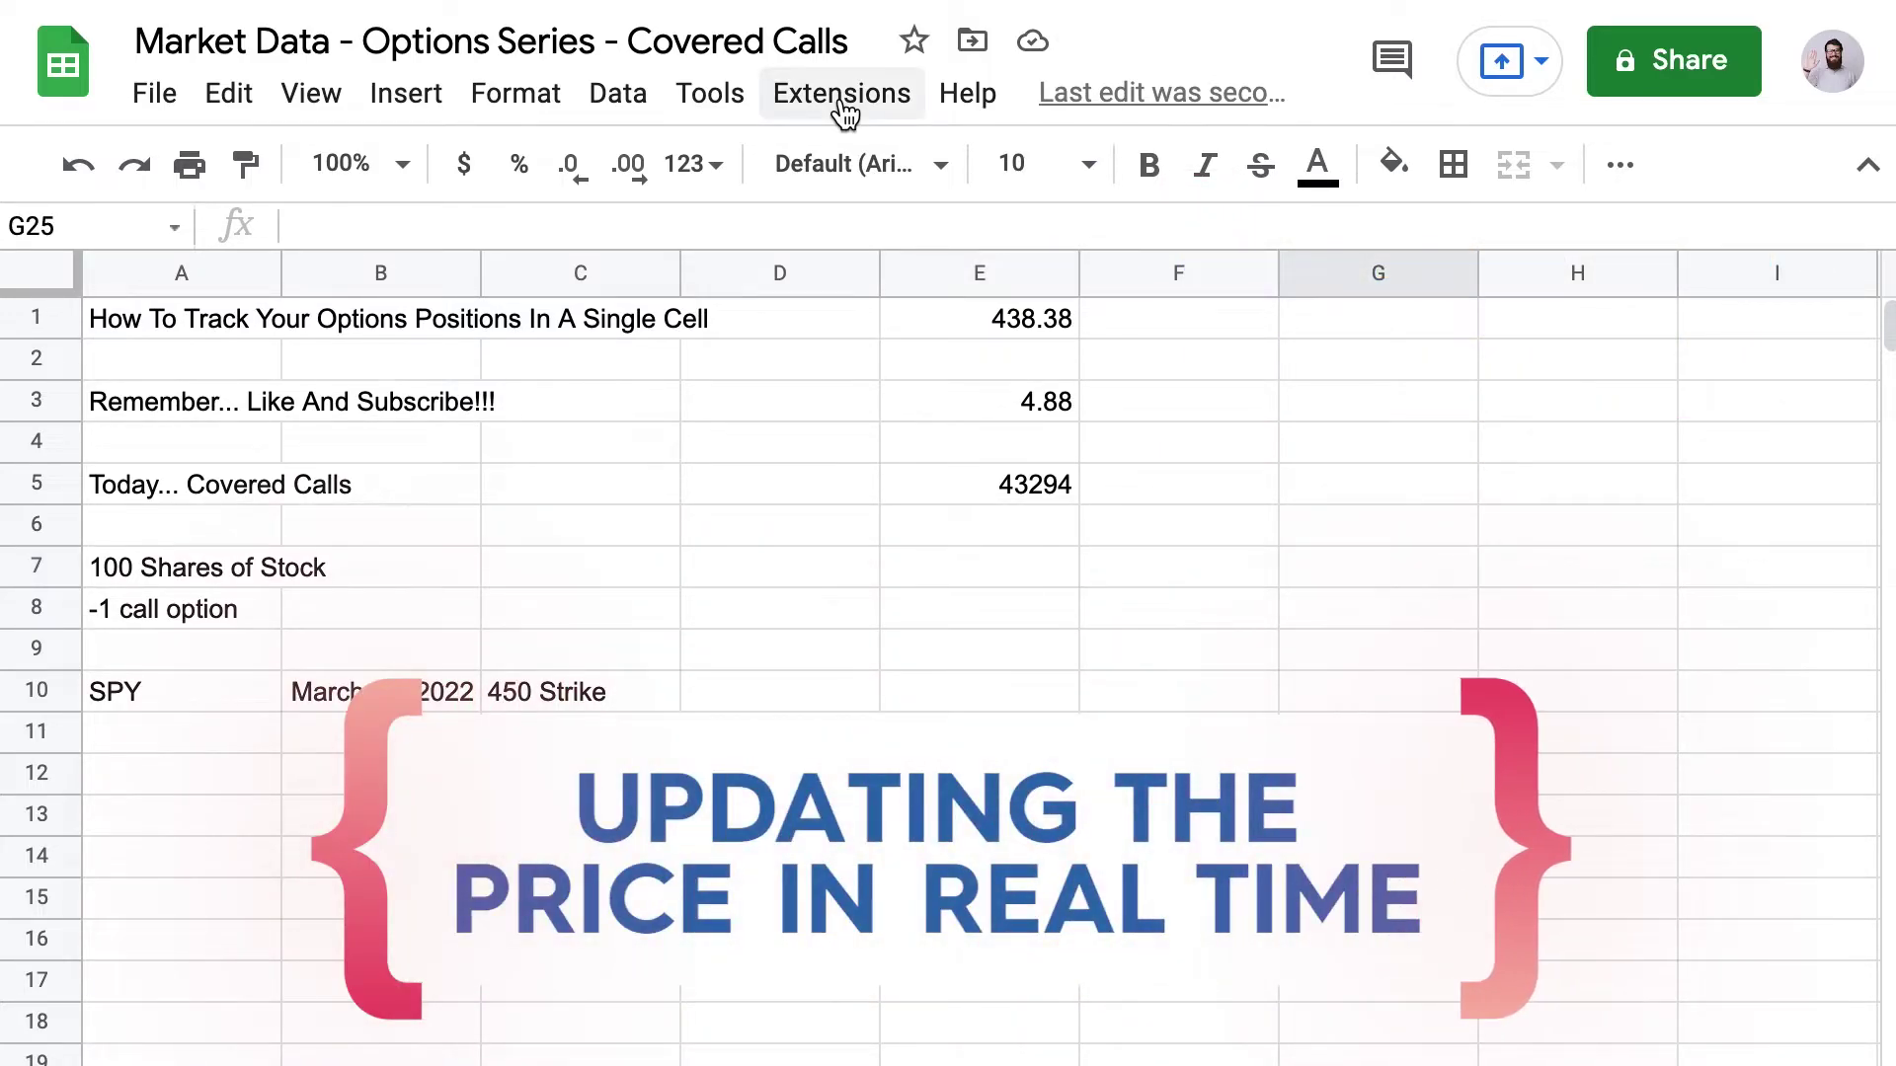
left_click(841, 95)
mouse_move(1176, 504)
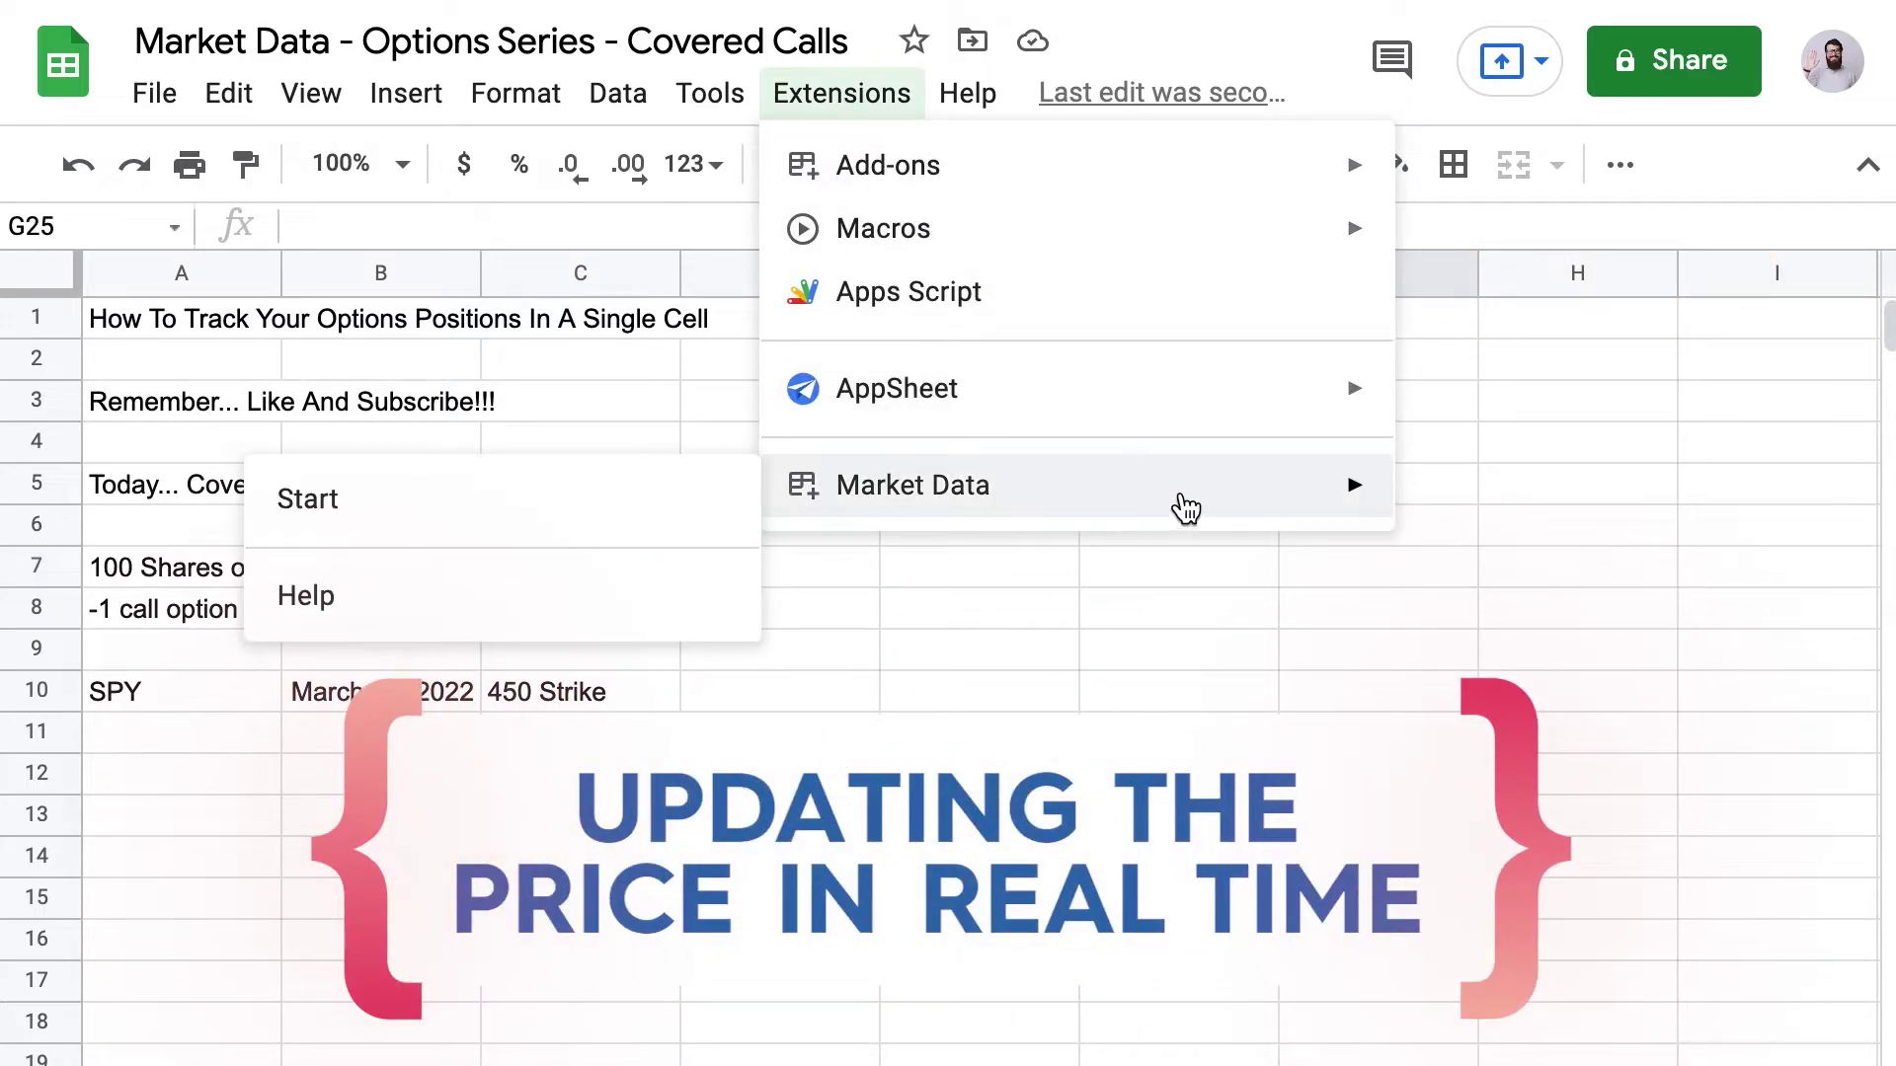
left_click(729, 506)
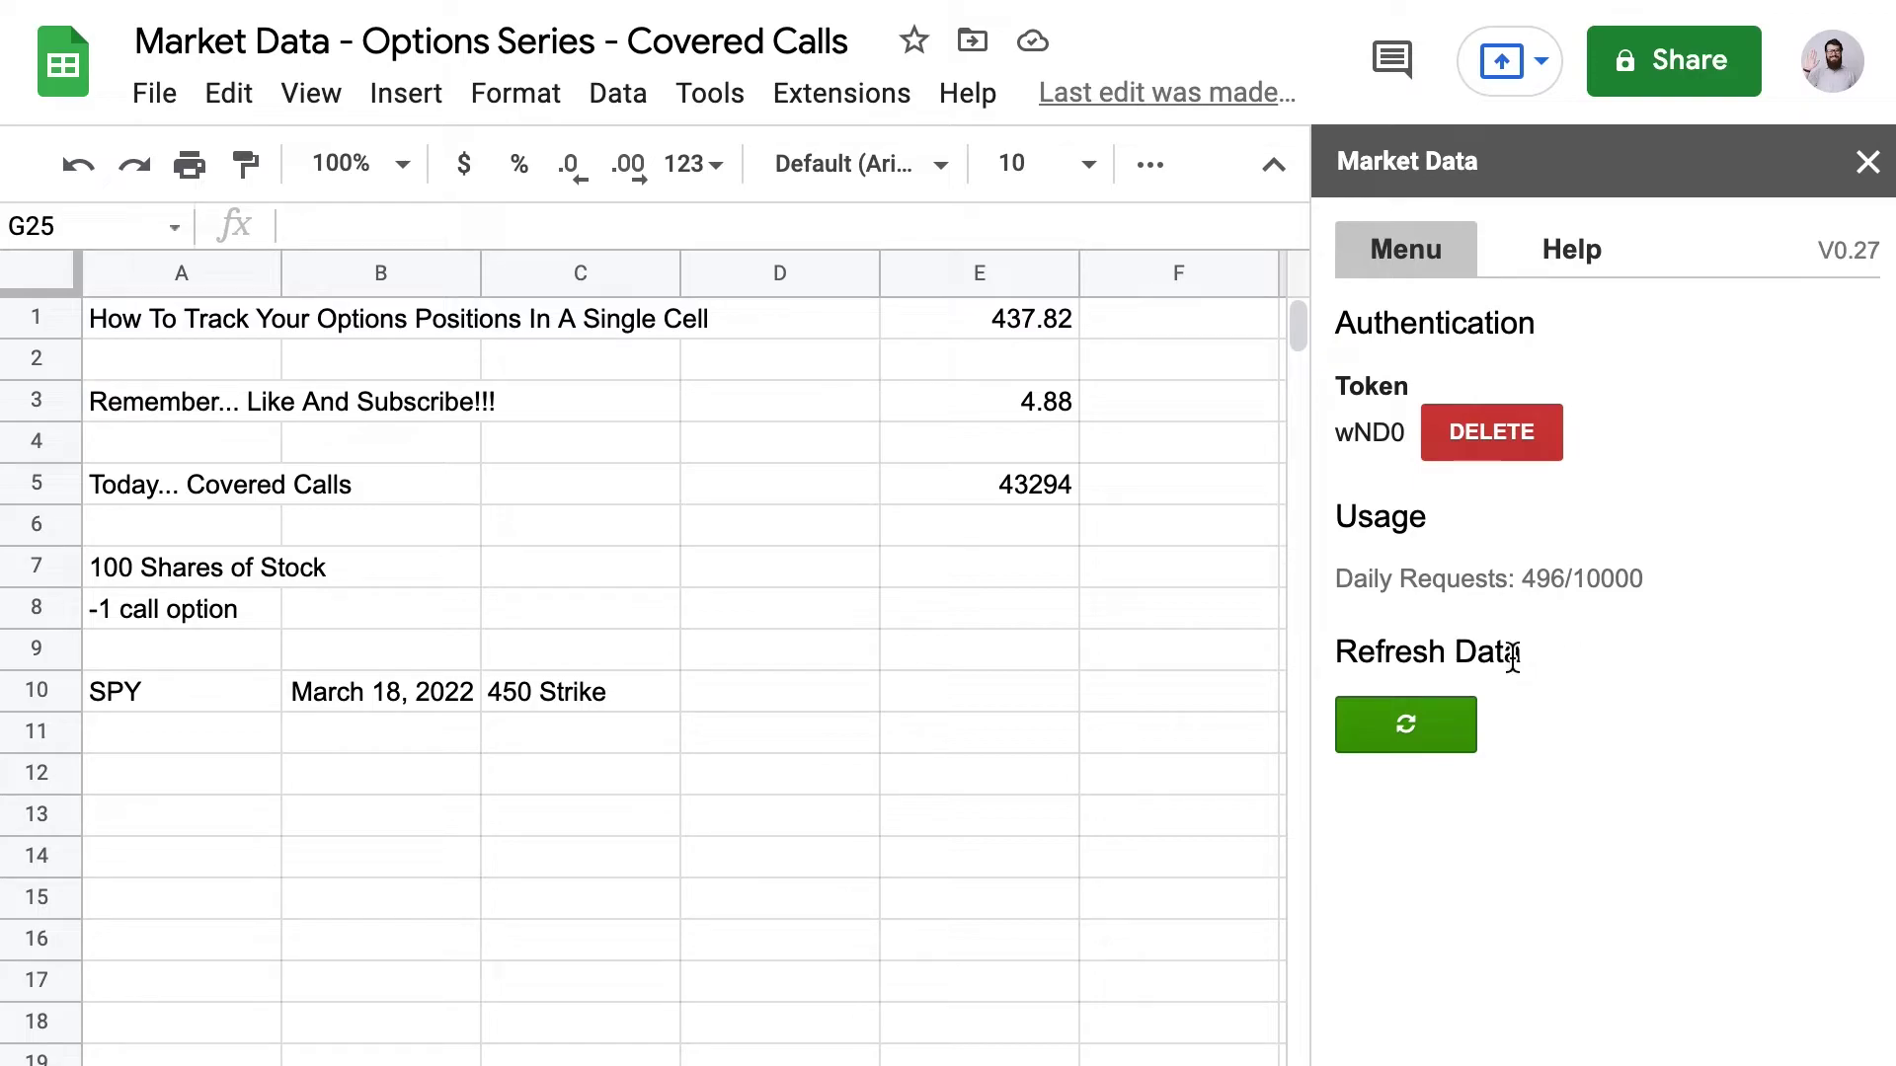
left_click(1404, 721)
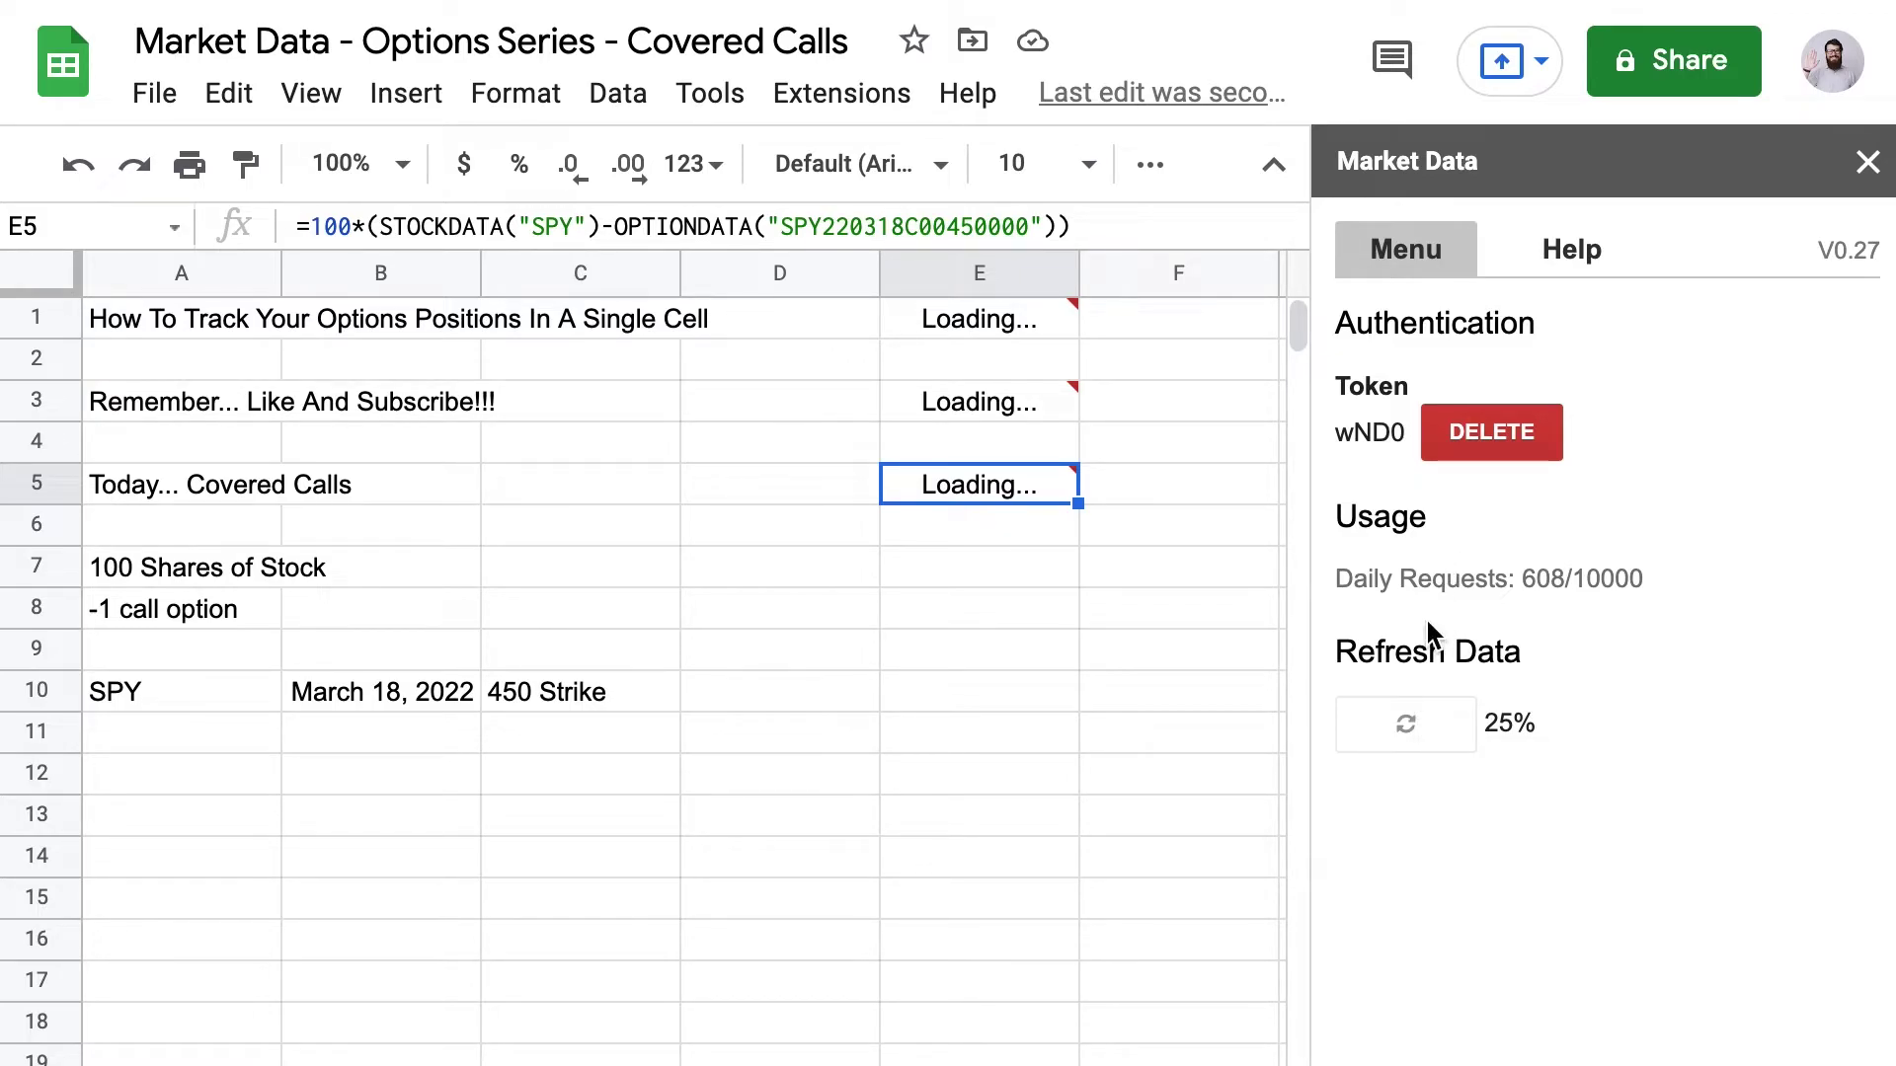
Add the labels 'Net Liq.' in D5 and 'Trade Price' in D6.
left_click(815, 489)
type("Net ")
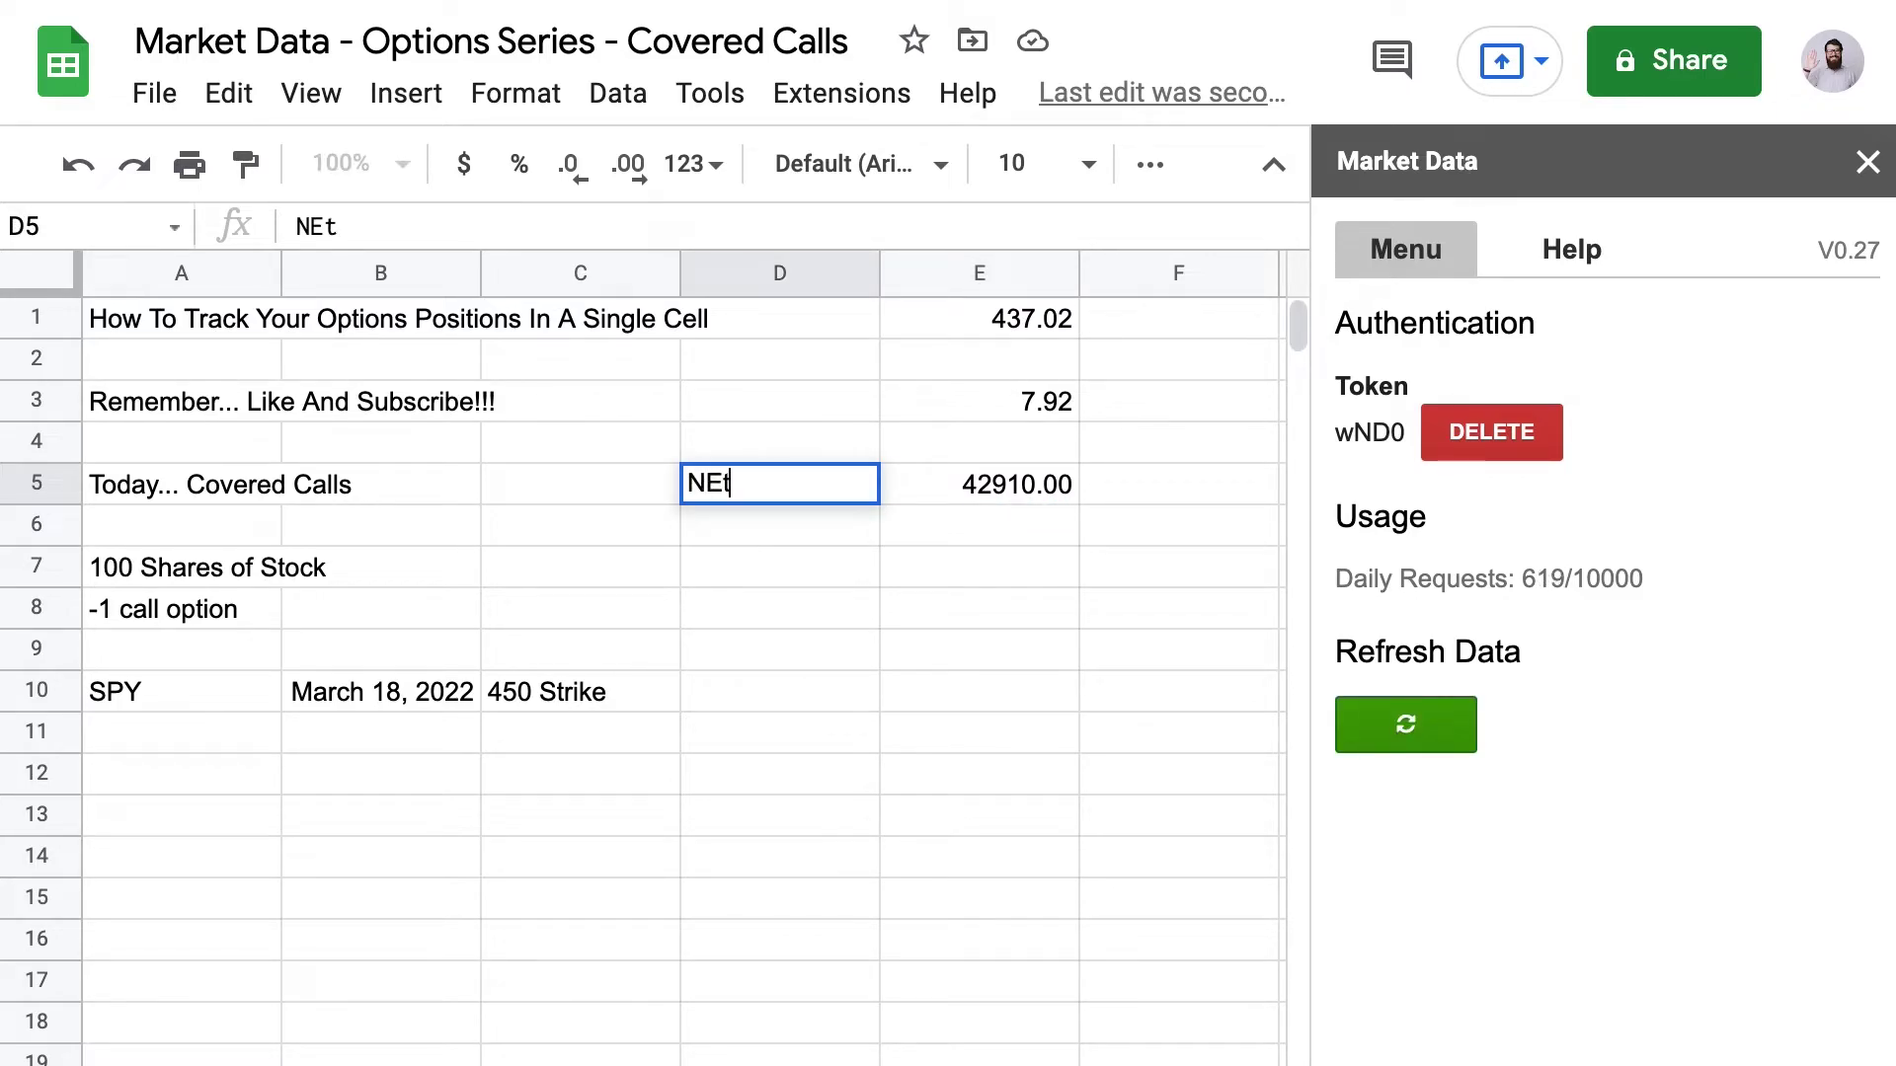
type("liq")
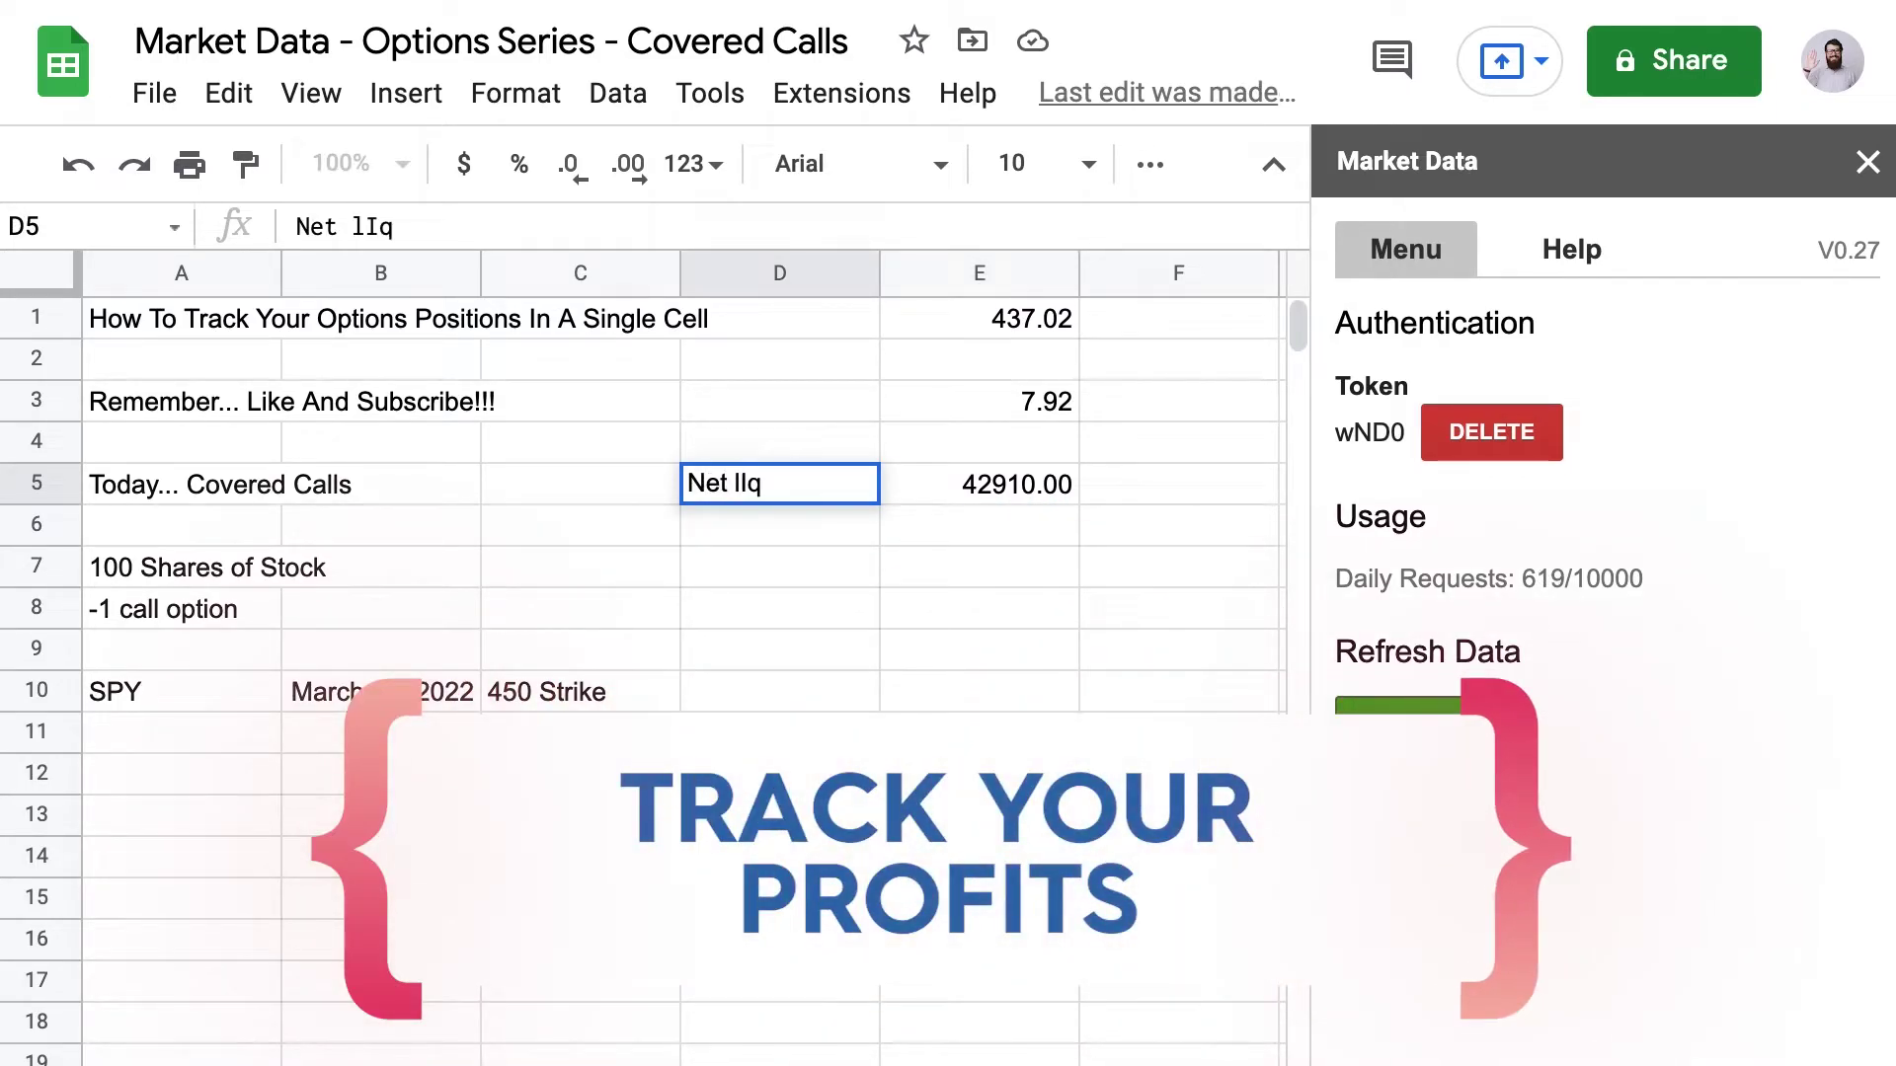
key("Escape")
type("Net Liq.")
key("Return")
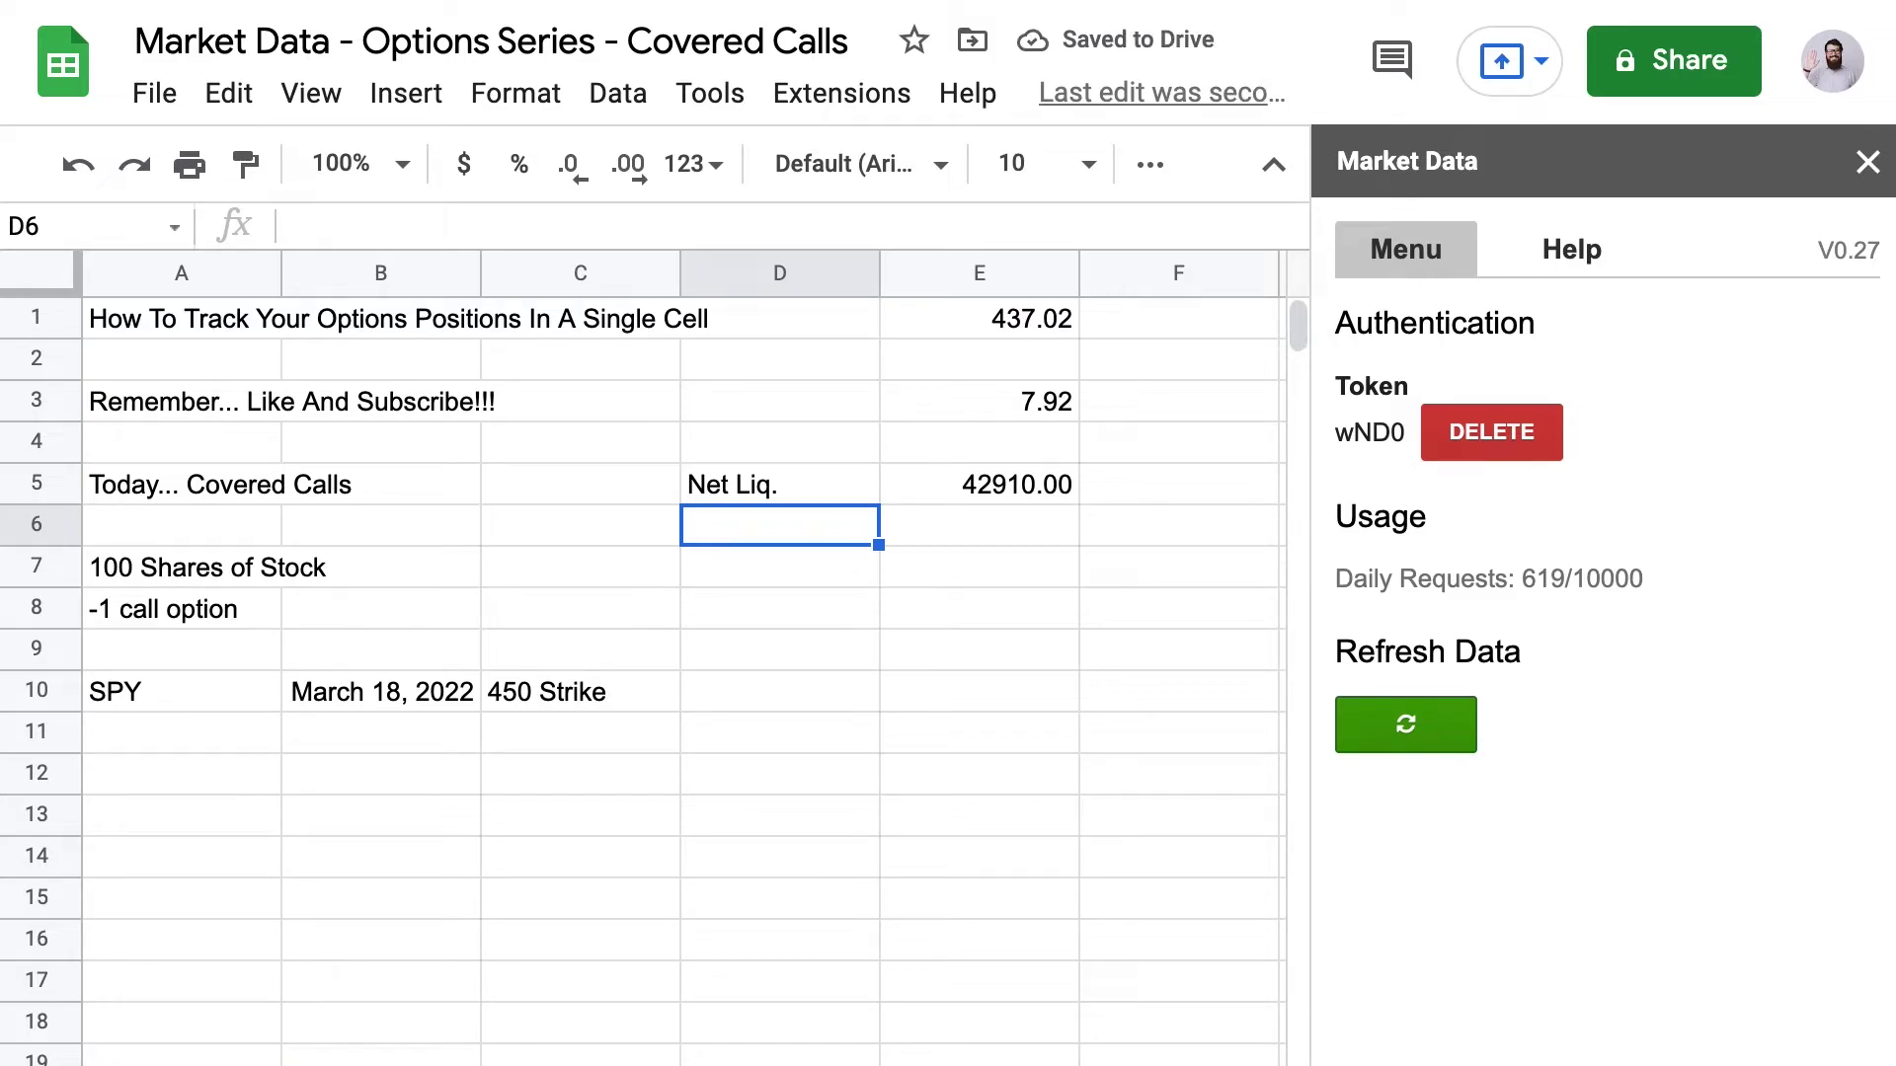
type("Trade Price")
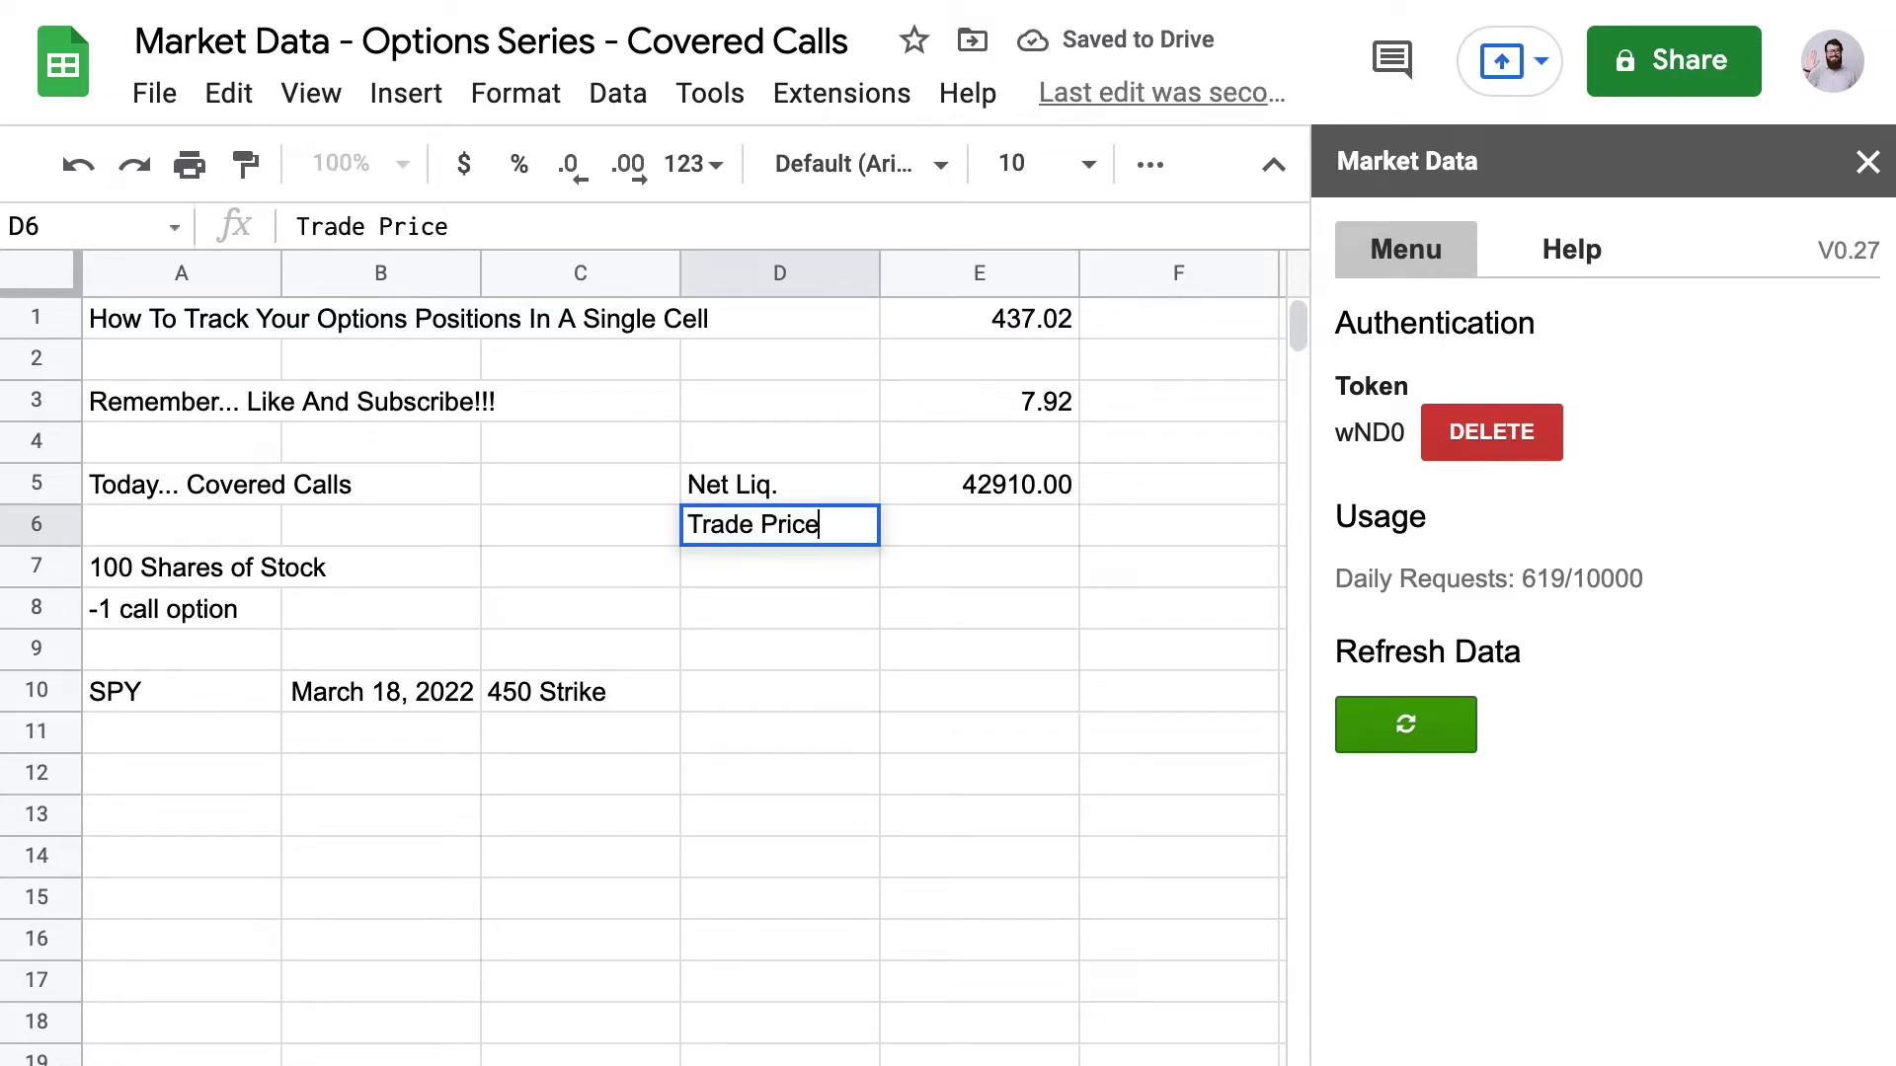
key("Return")
Enter =100*(430-9) in E6, giving a trade price of 42100.
left_click(978, 525)
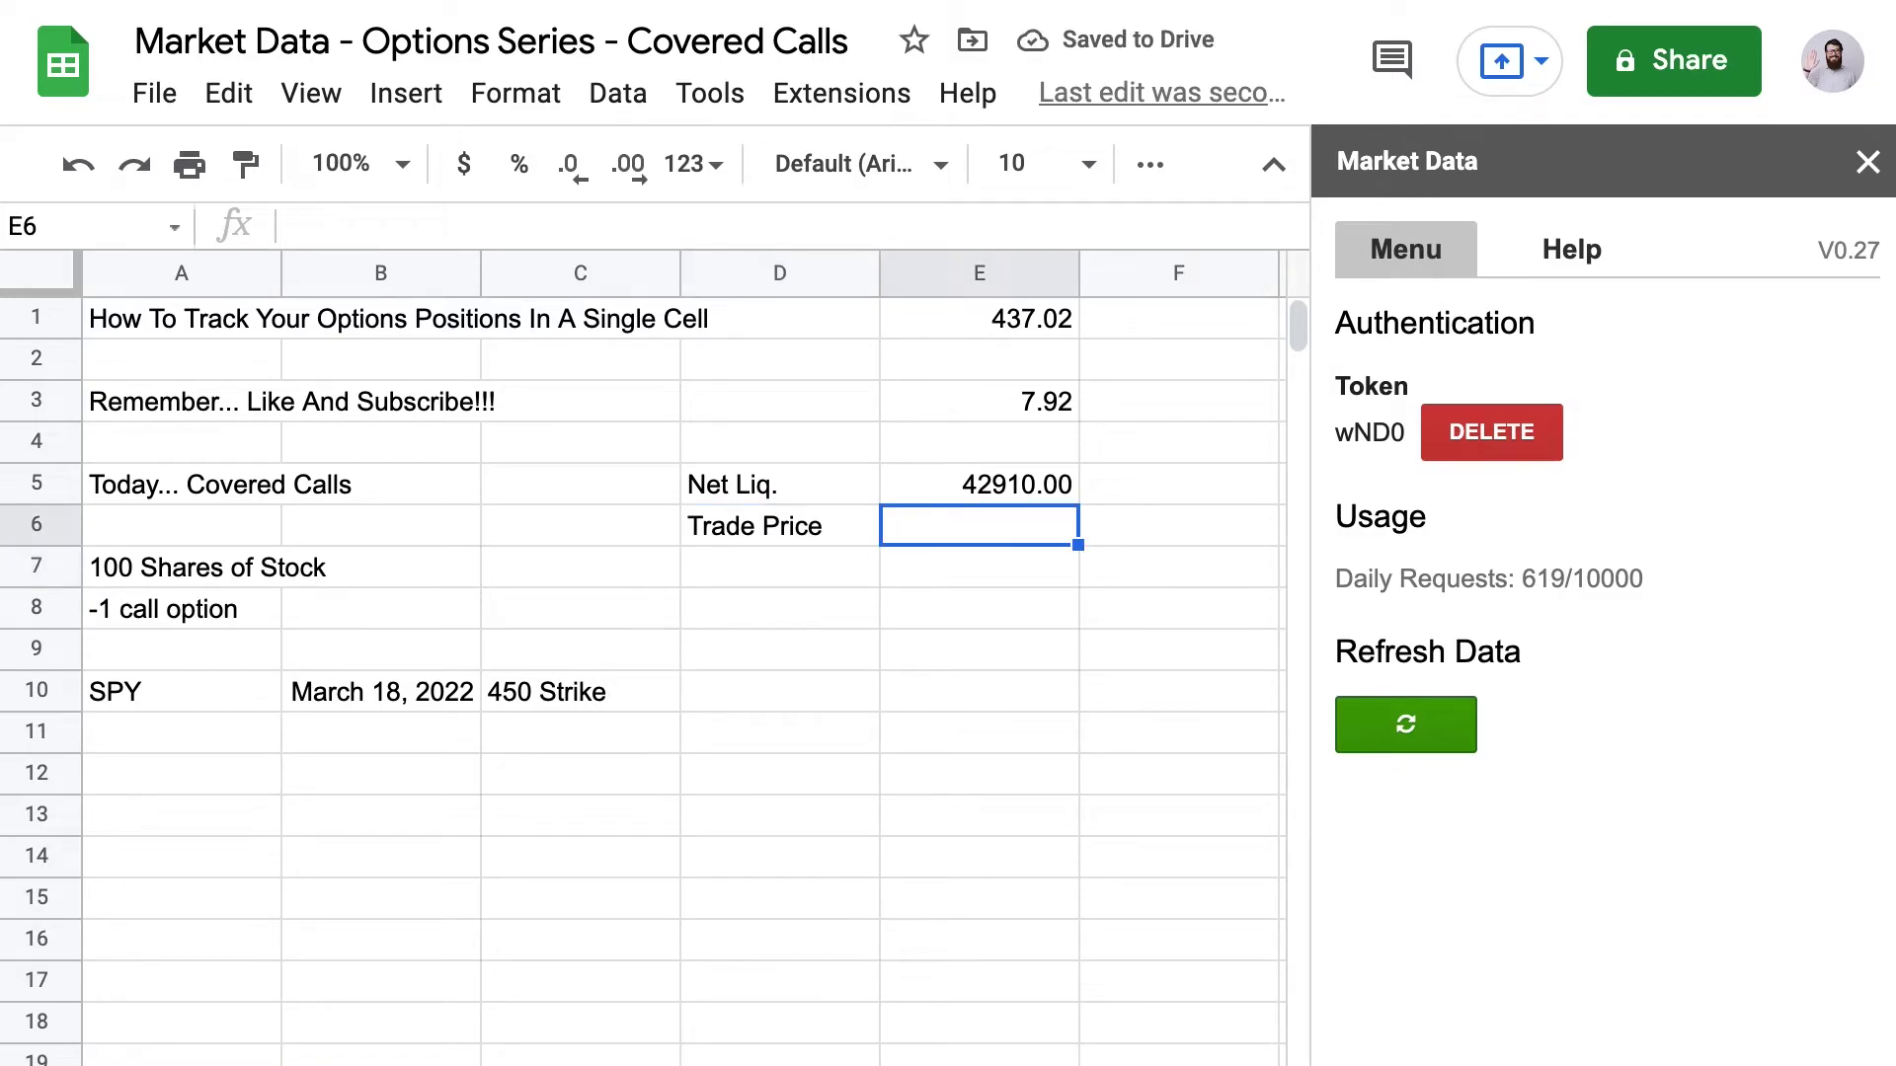
type("=")
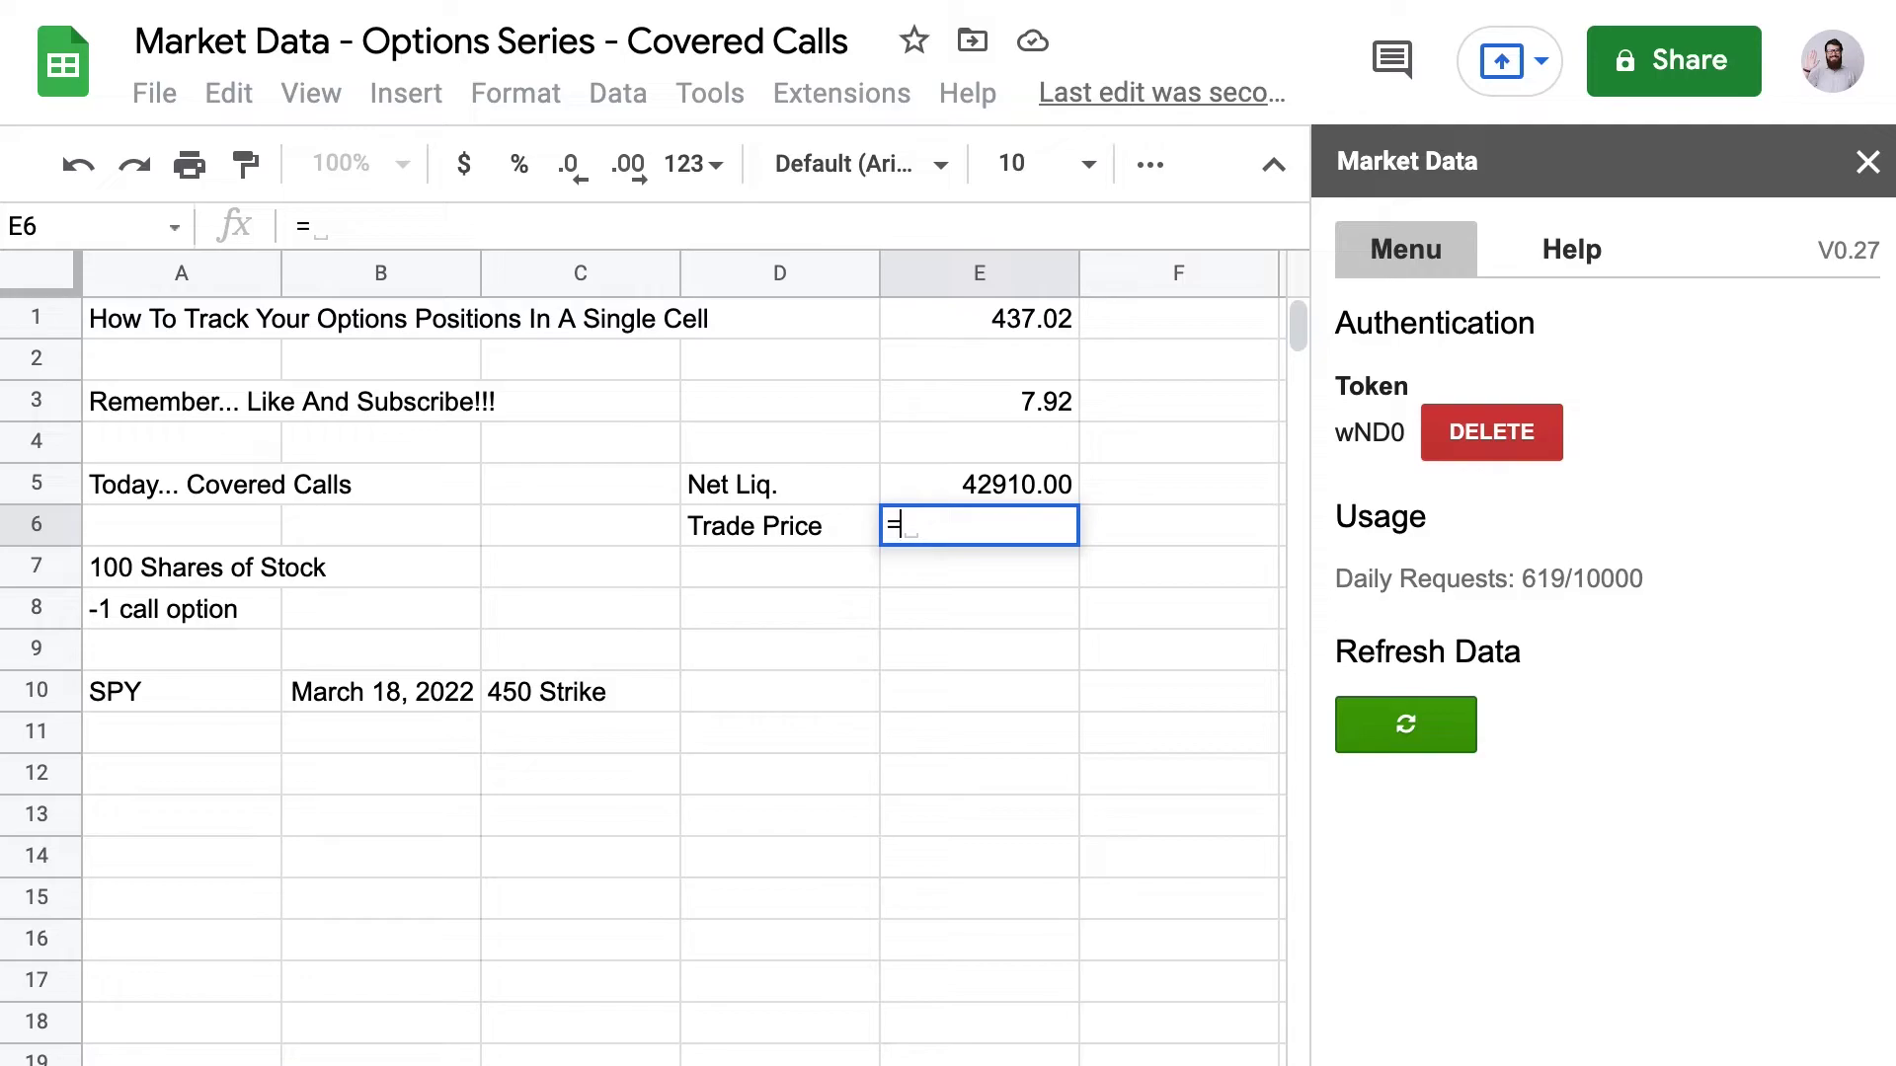
type("100")
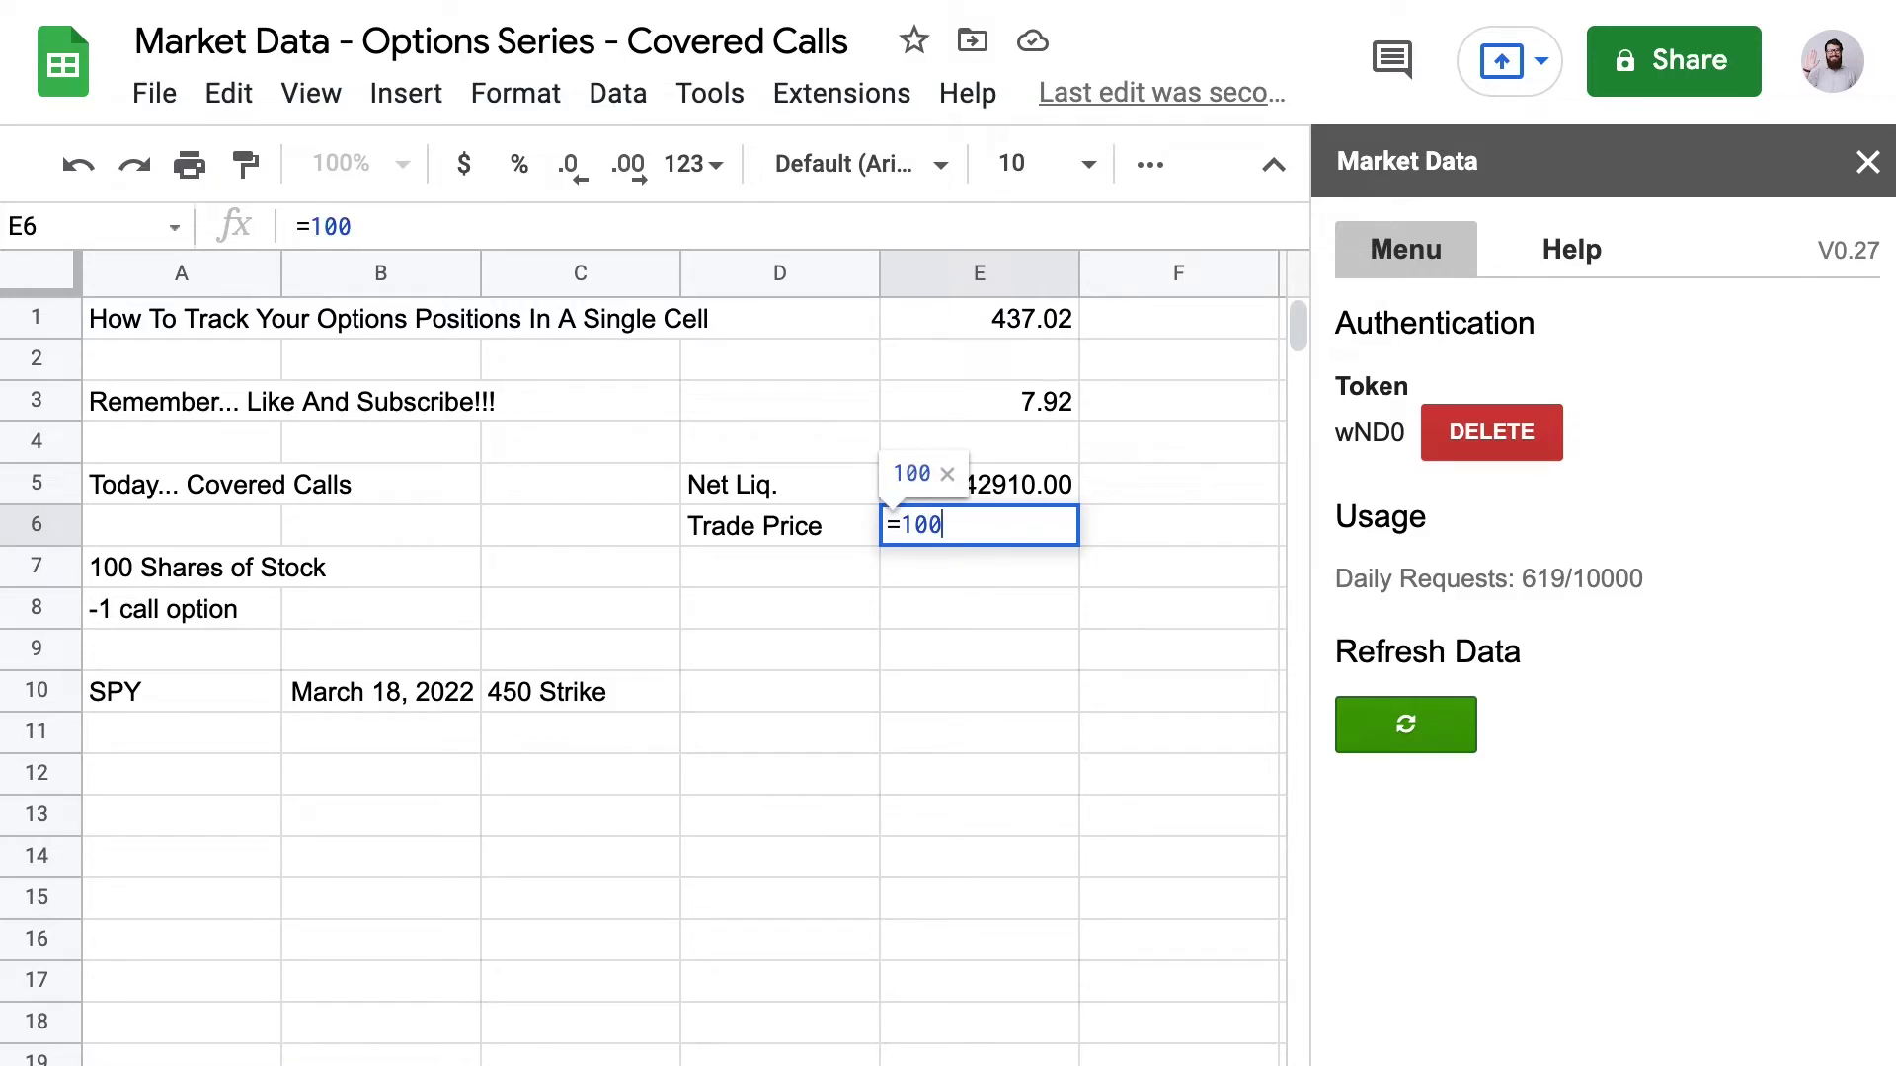
type("*")
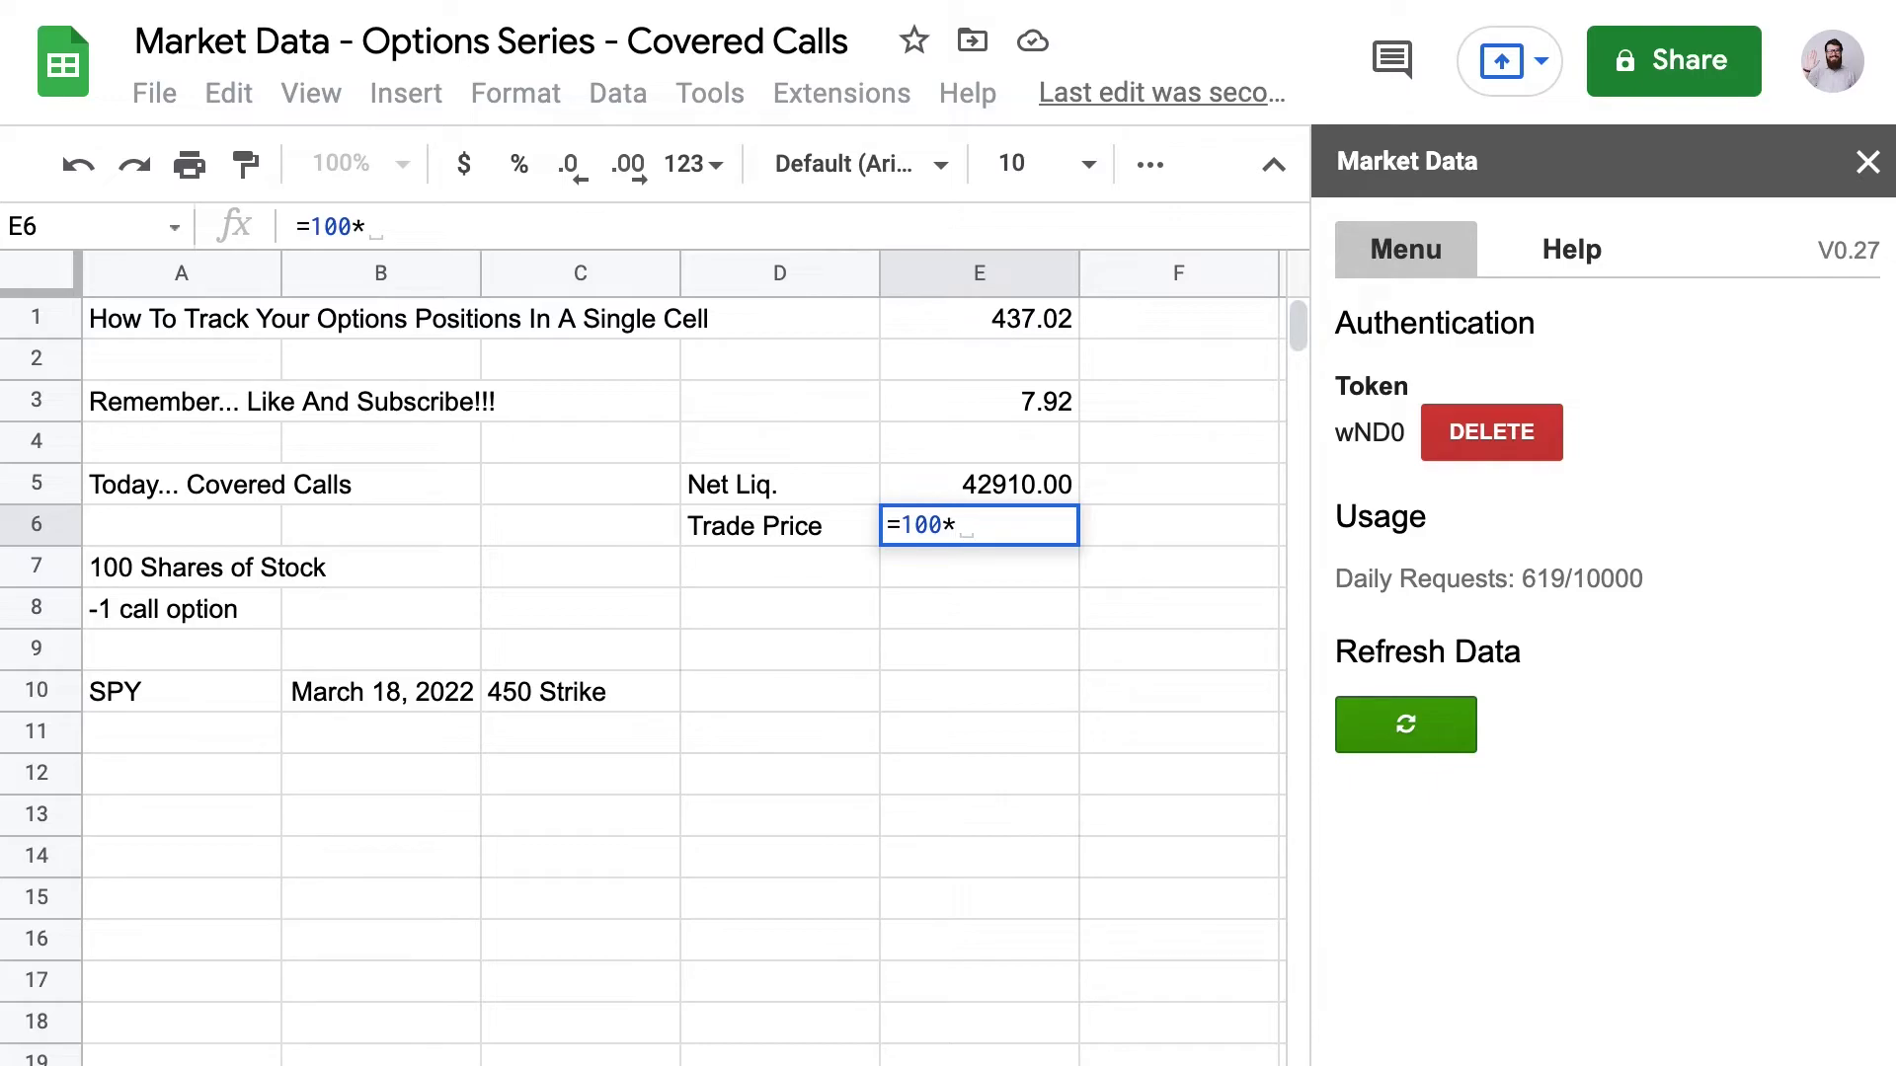
type("(4")
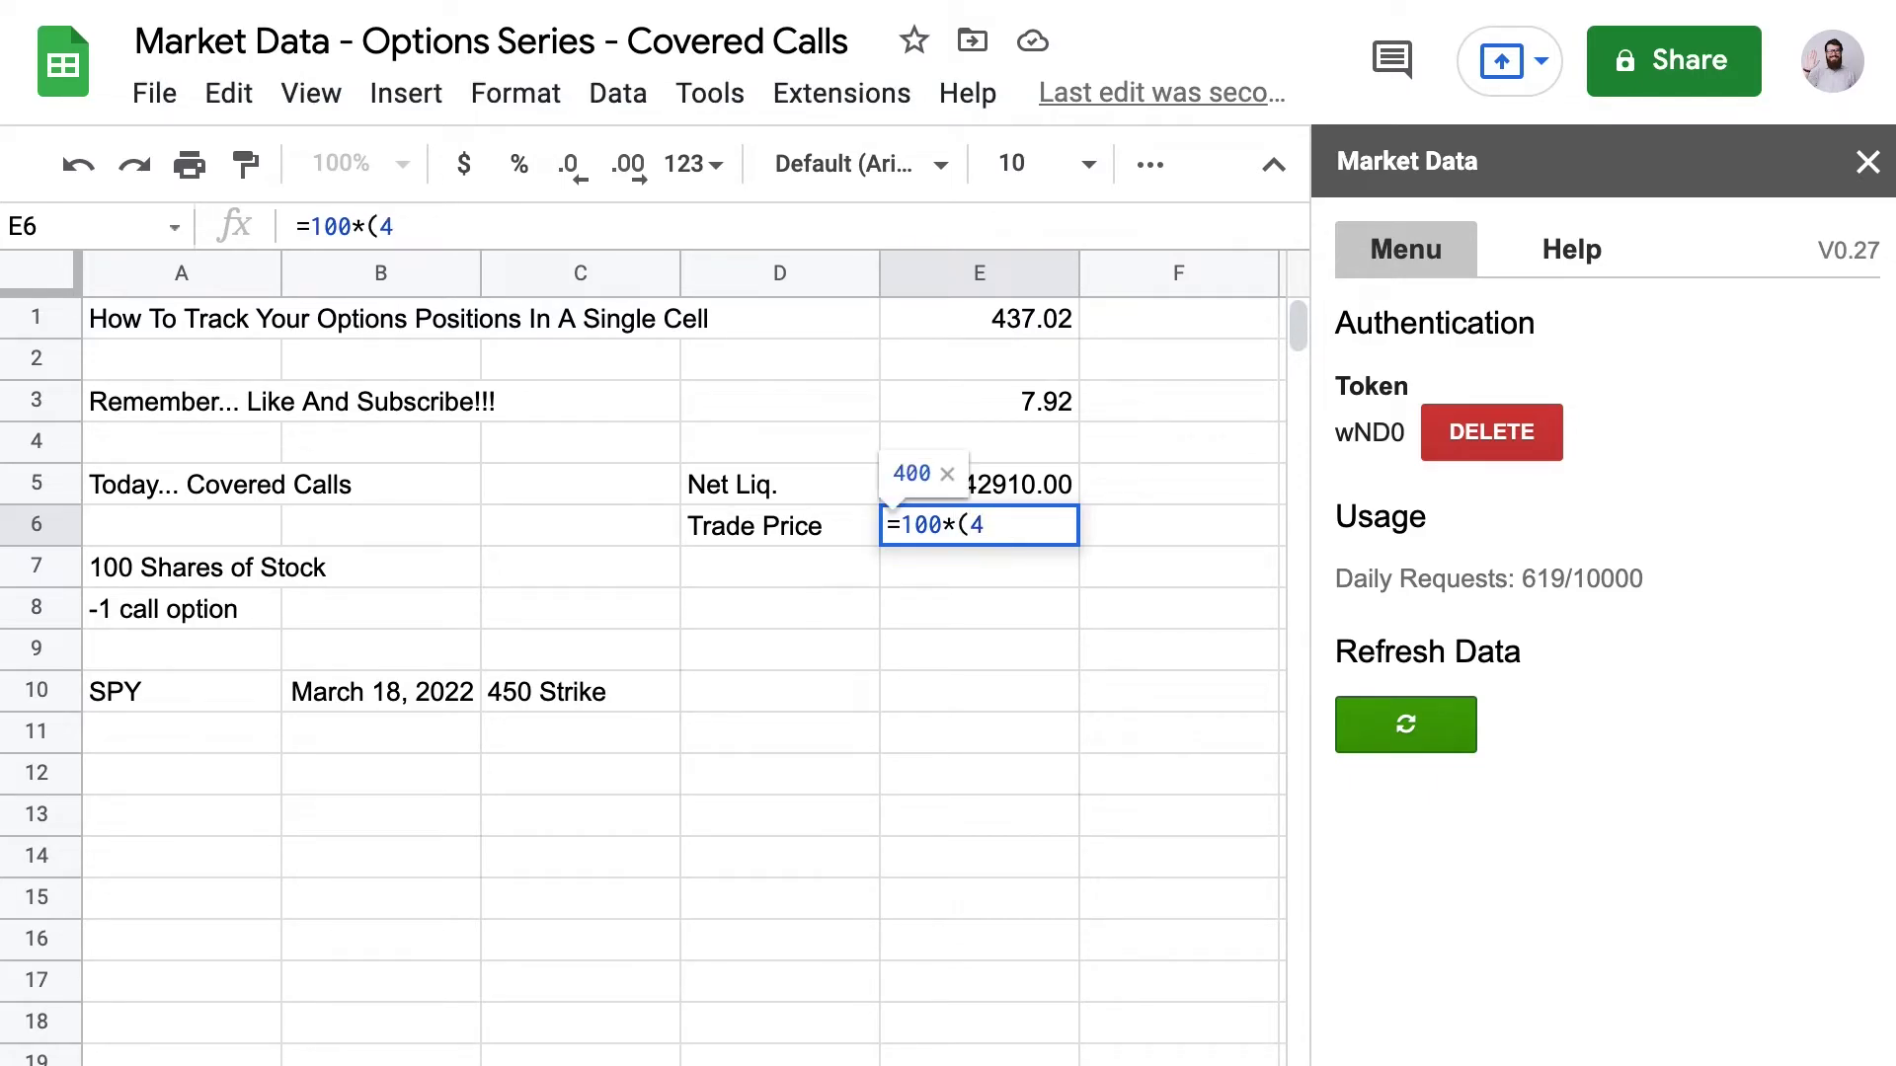
type("30")
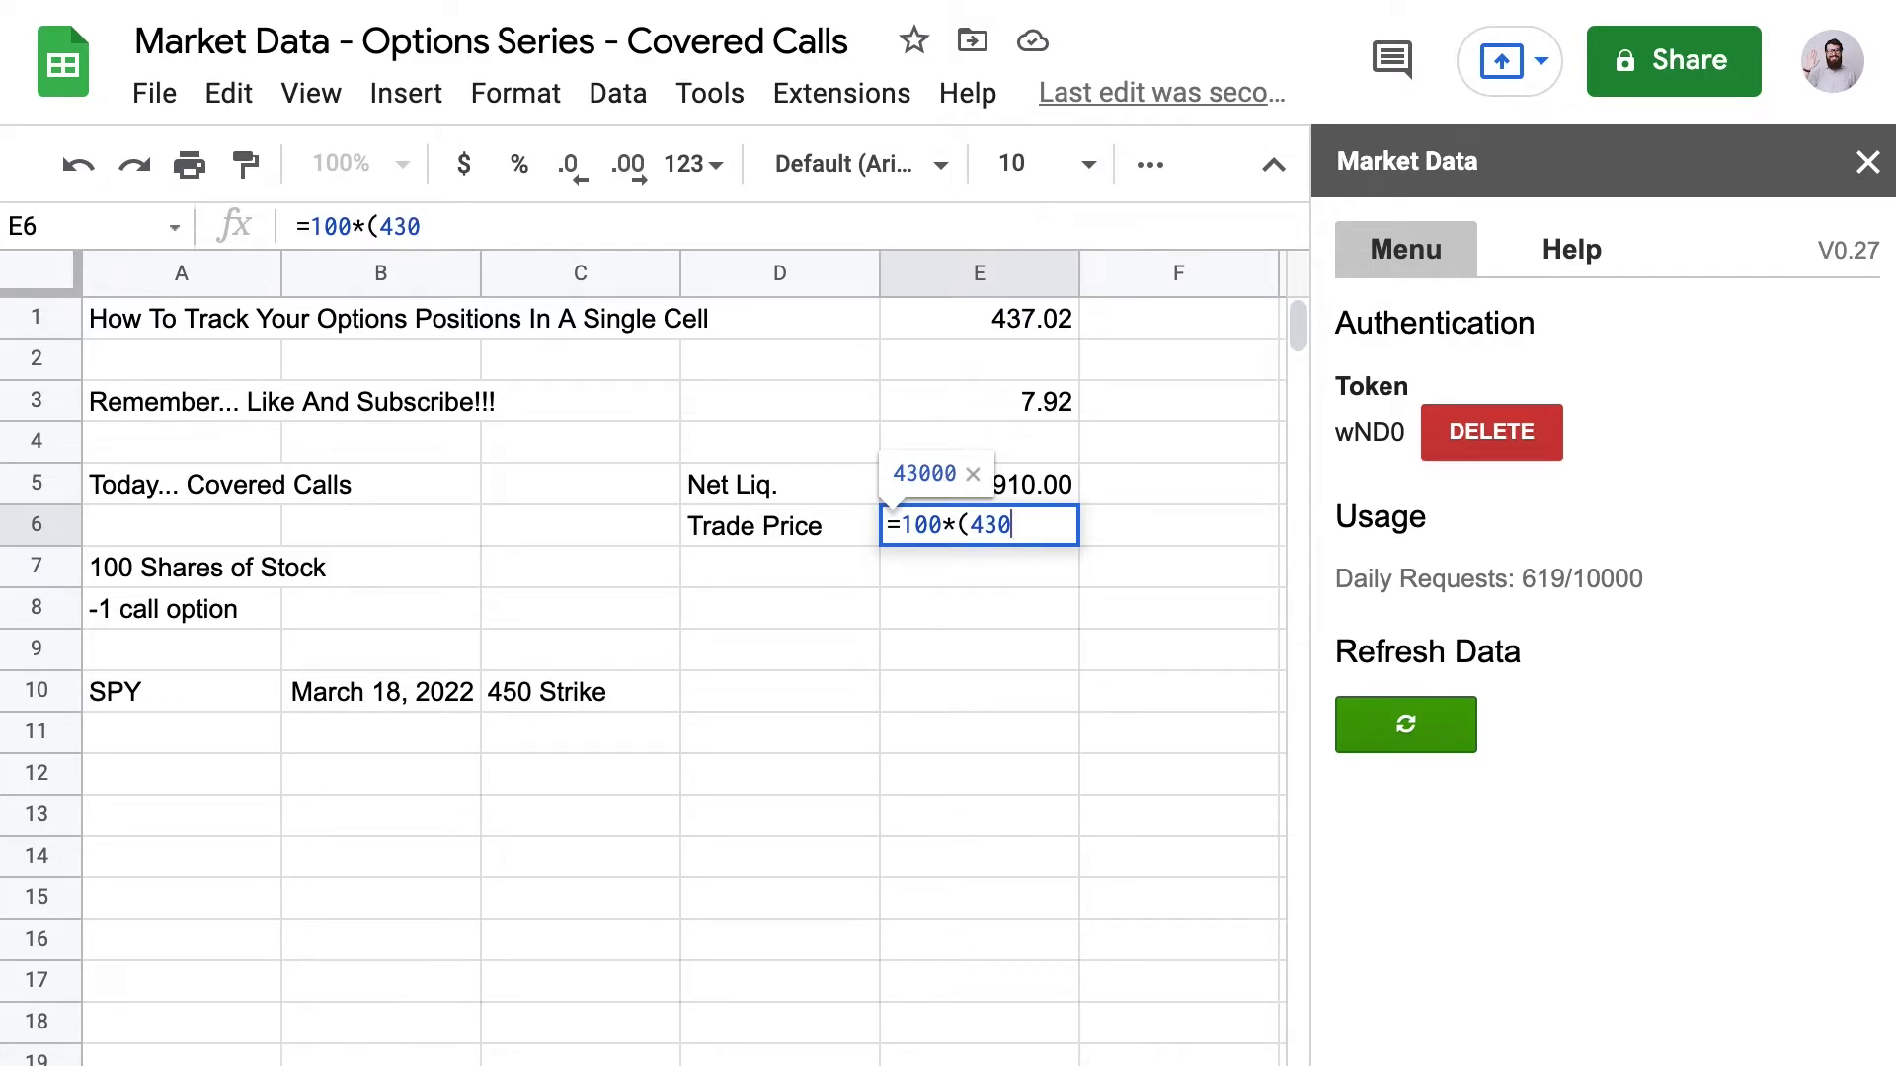
type("-")
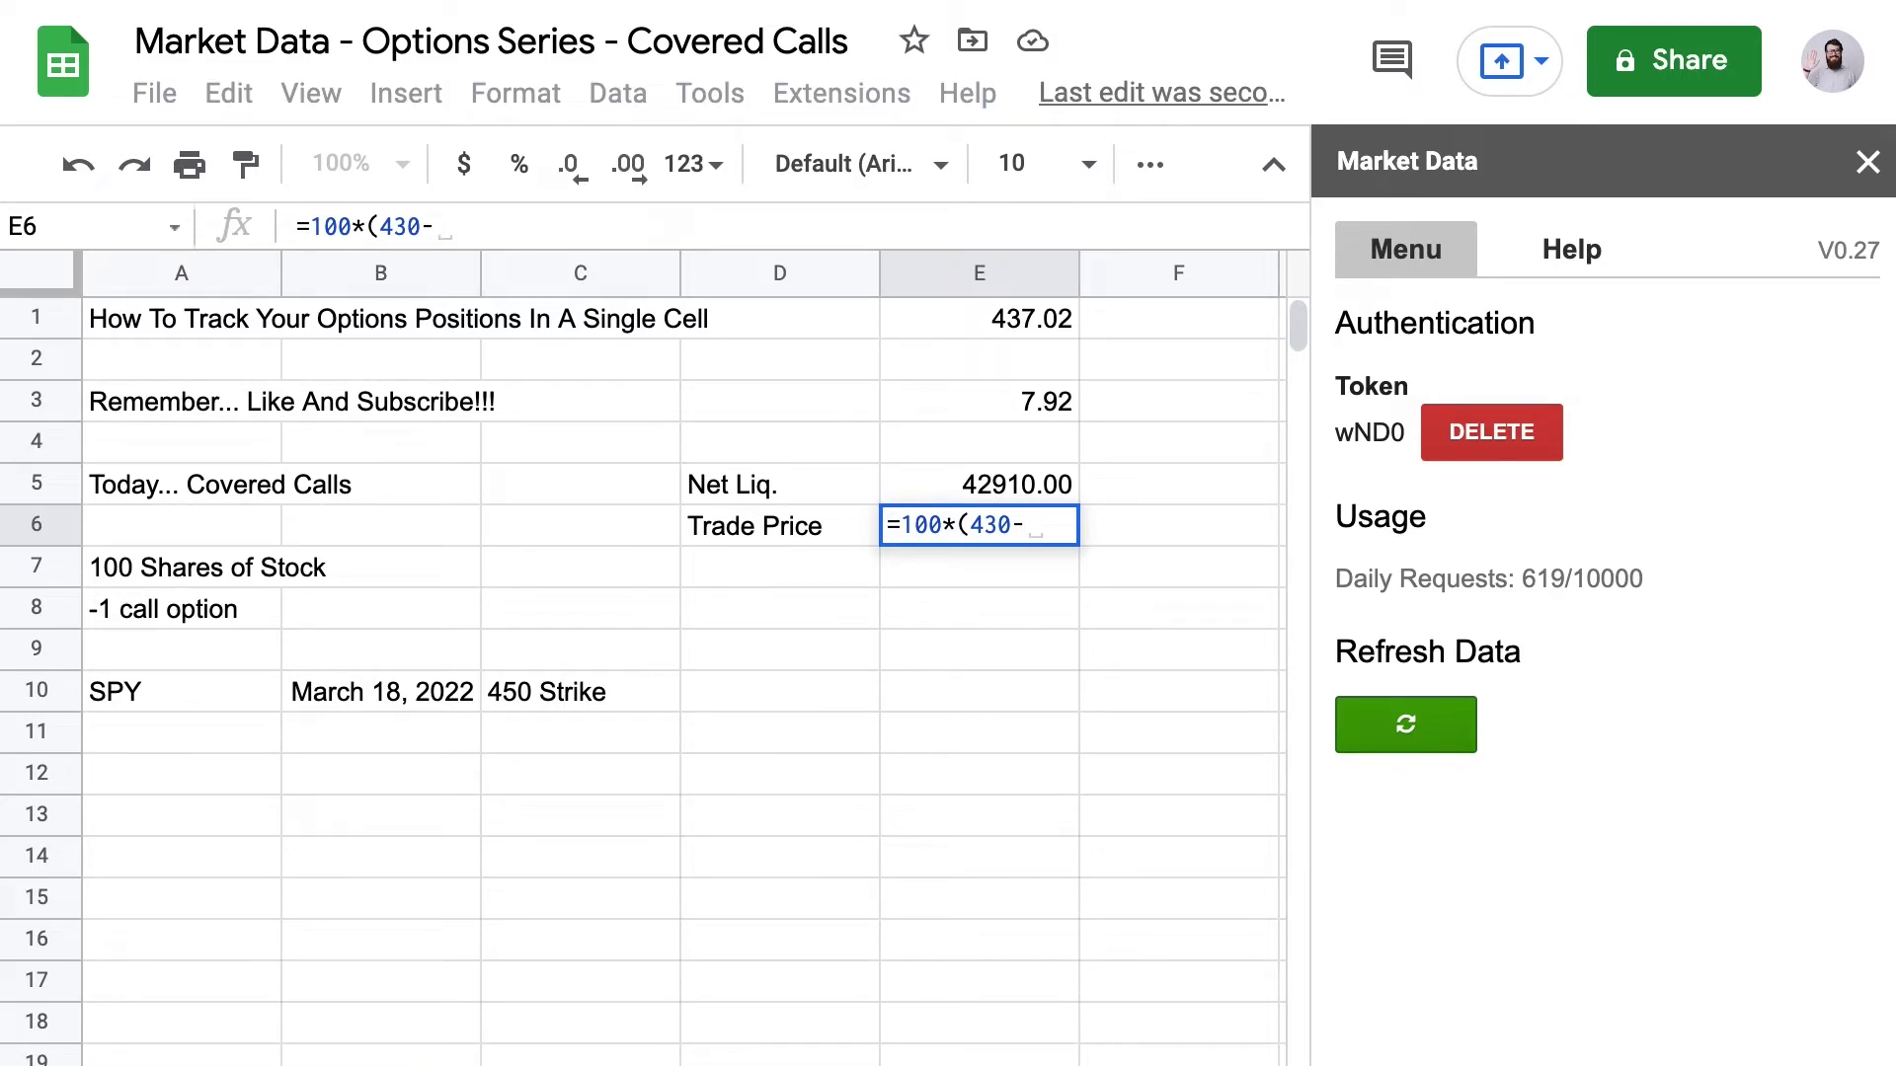
type("9")
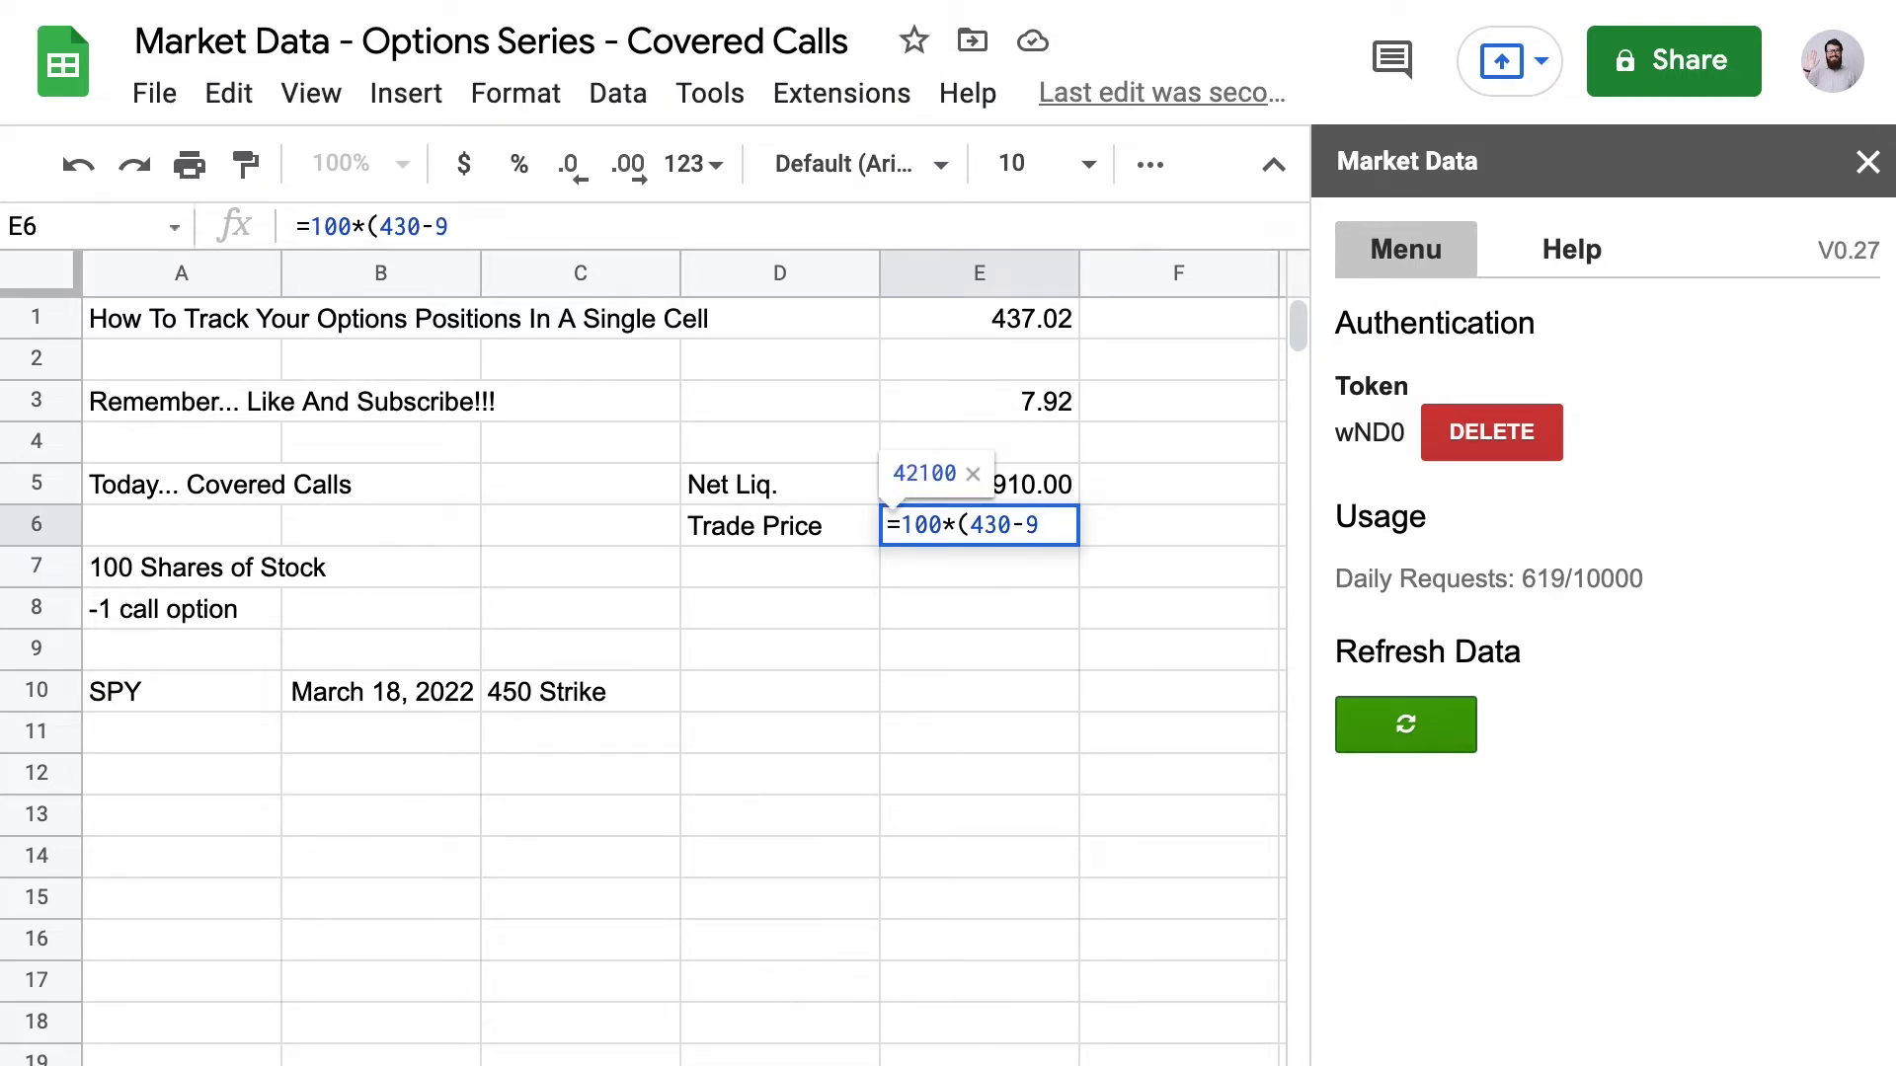
type(")")
key("Return")
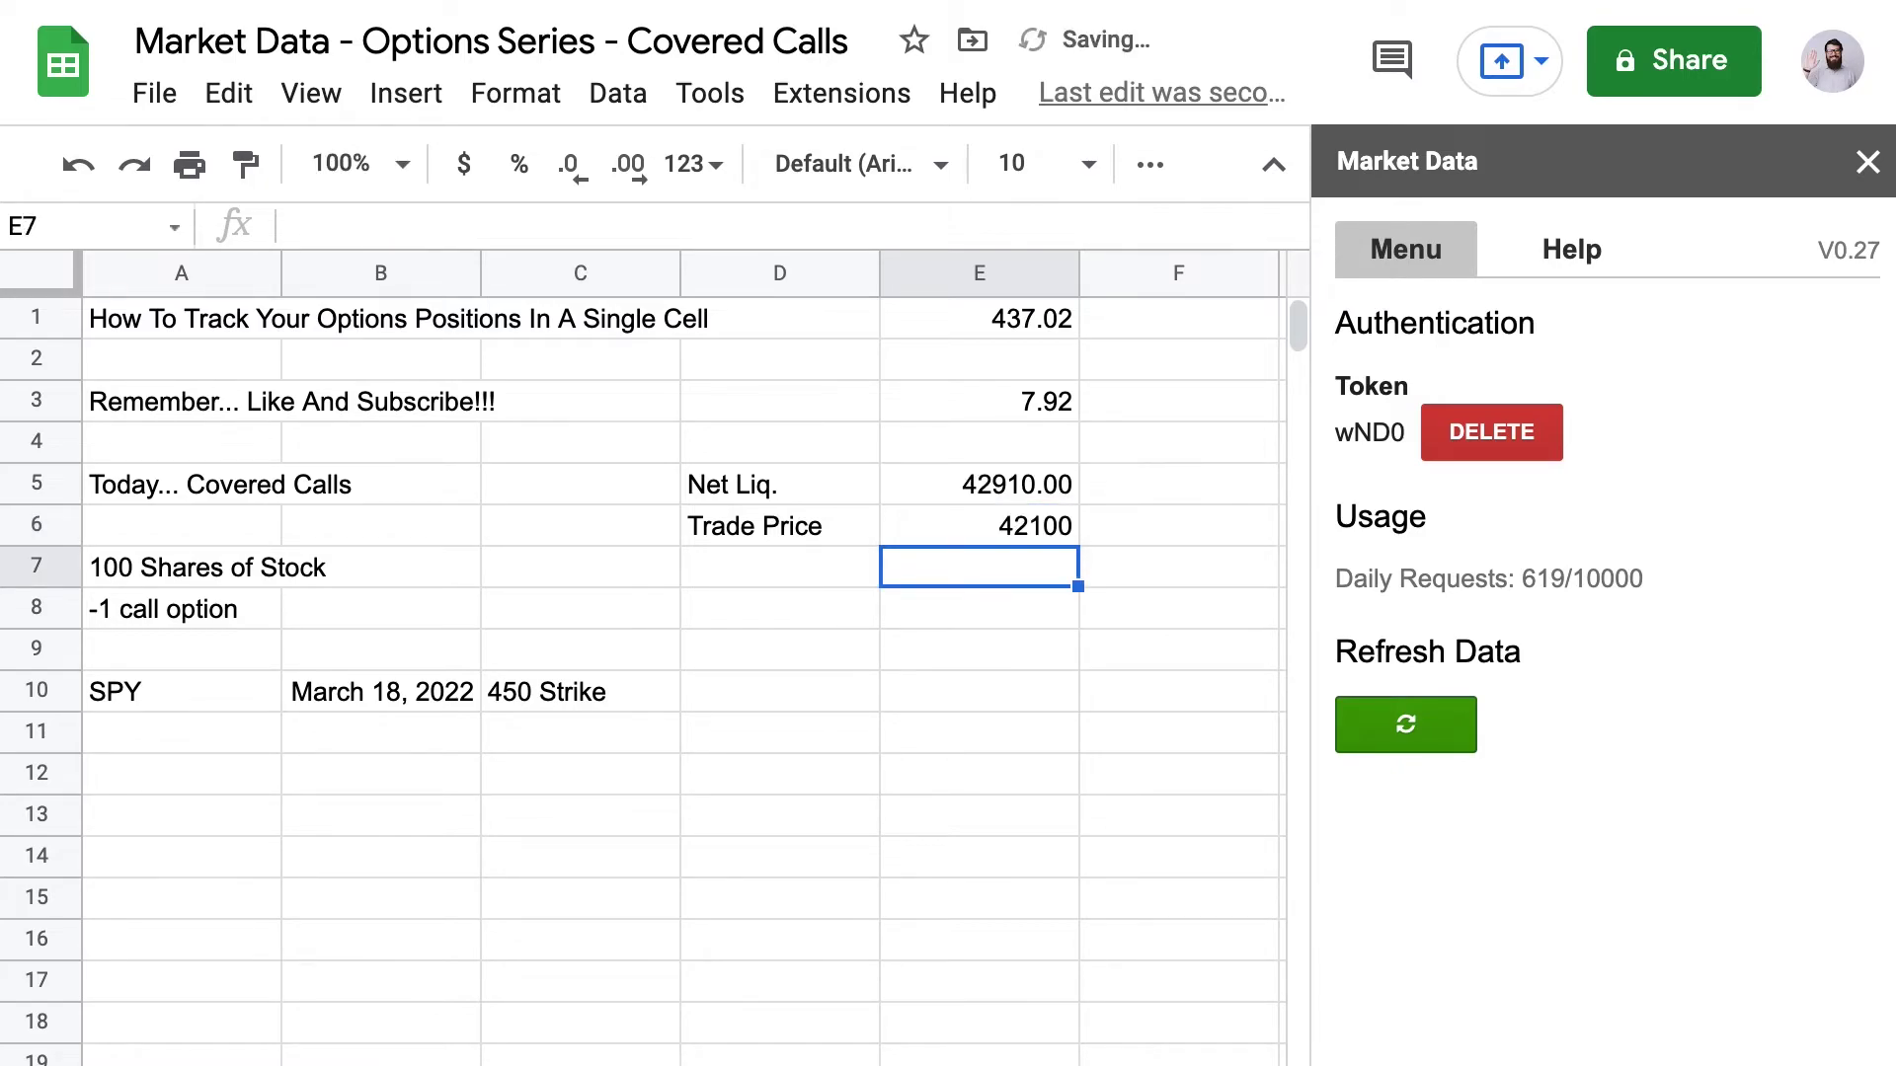
Add the label 'P/L Trade' in D7 and the formula =E5-E6 in E7, showing 810.00.
left_click(779, 567)
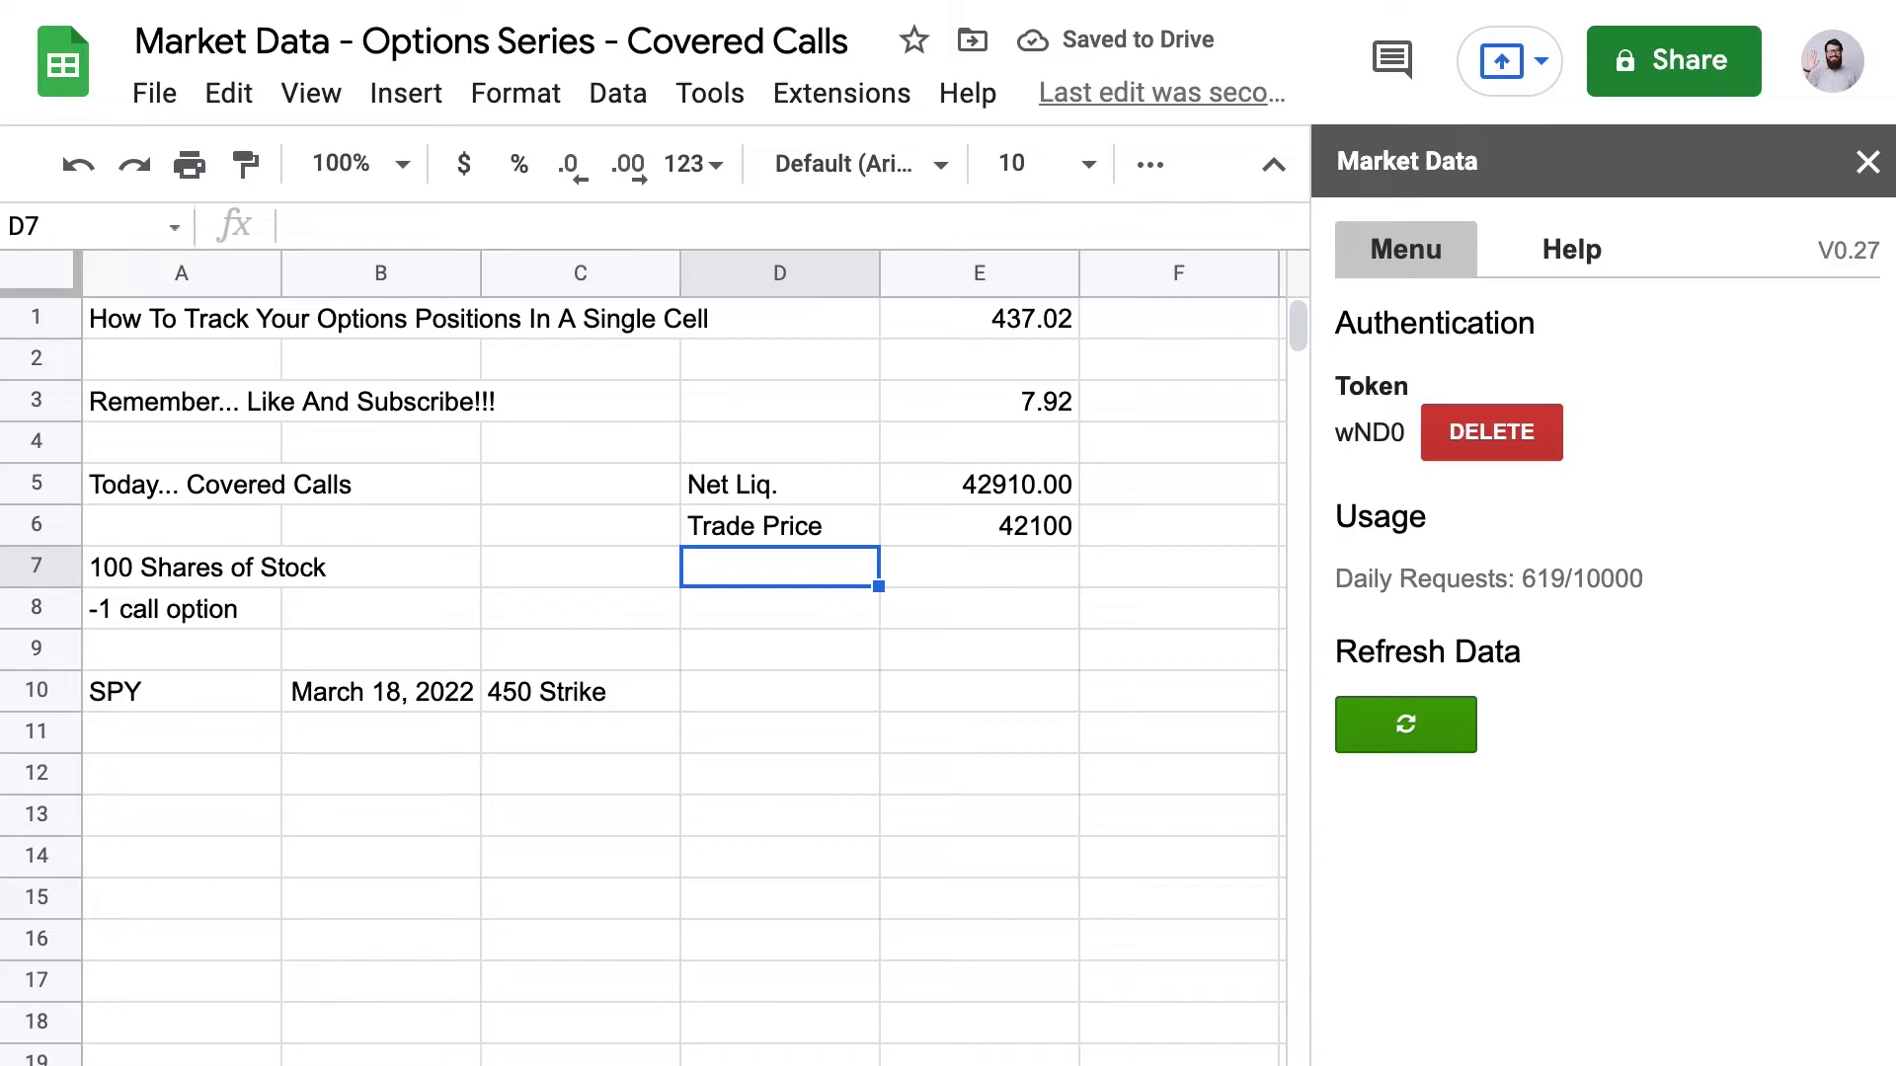
type("P")
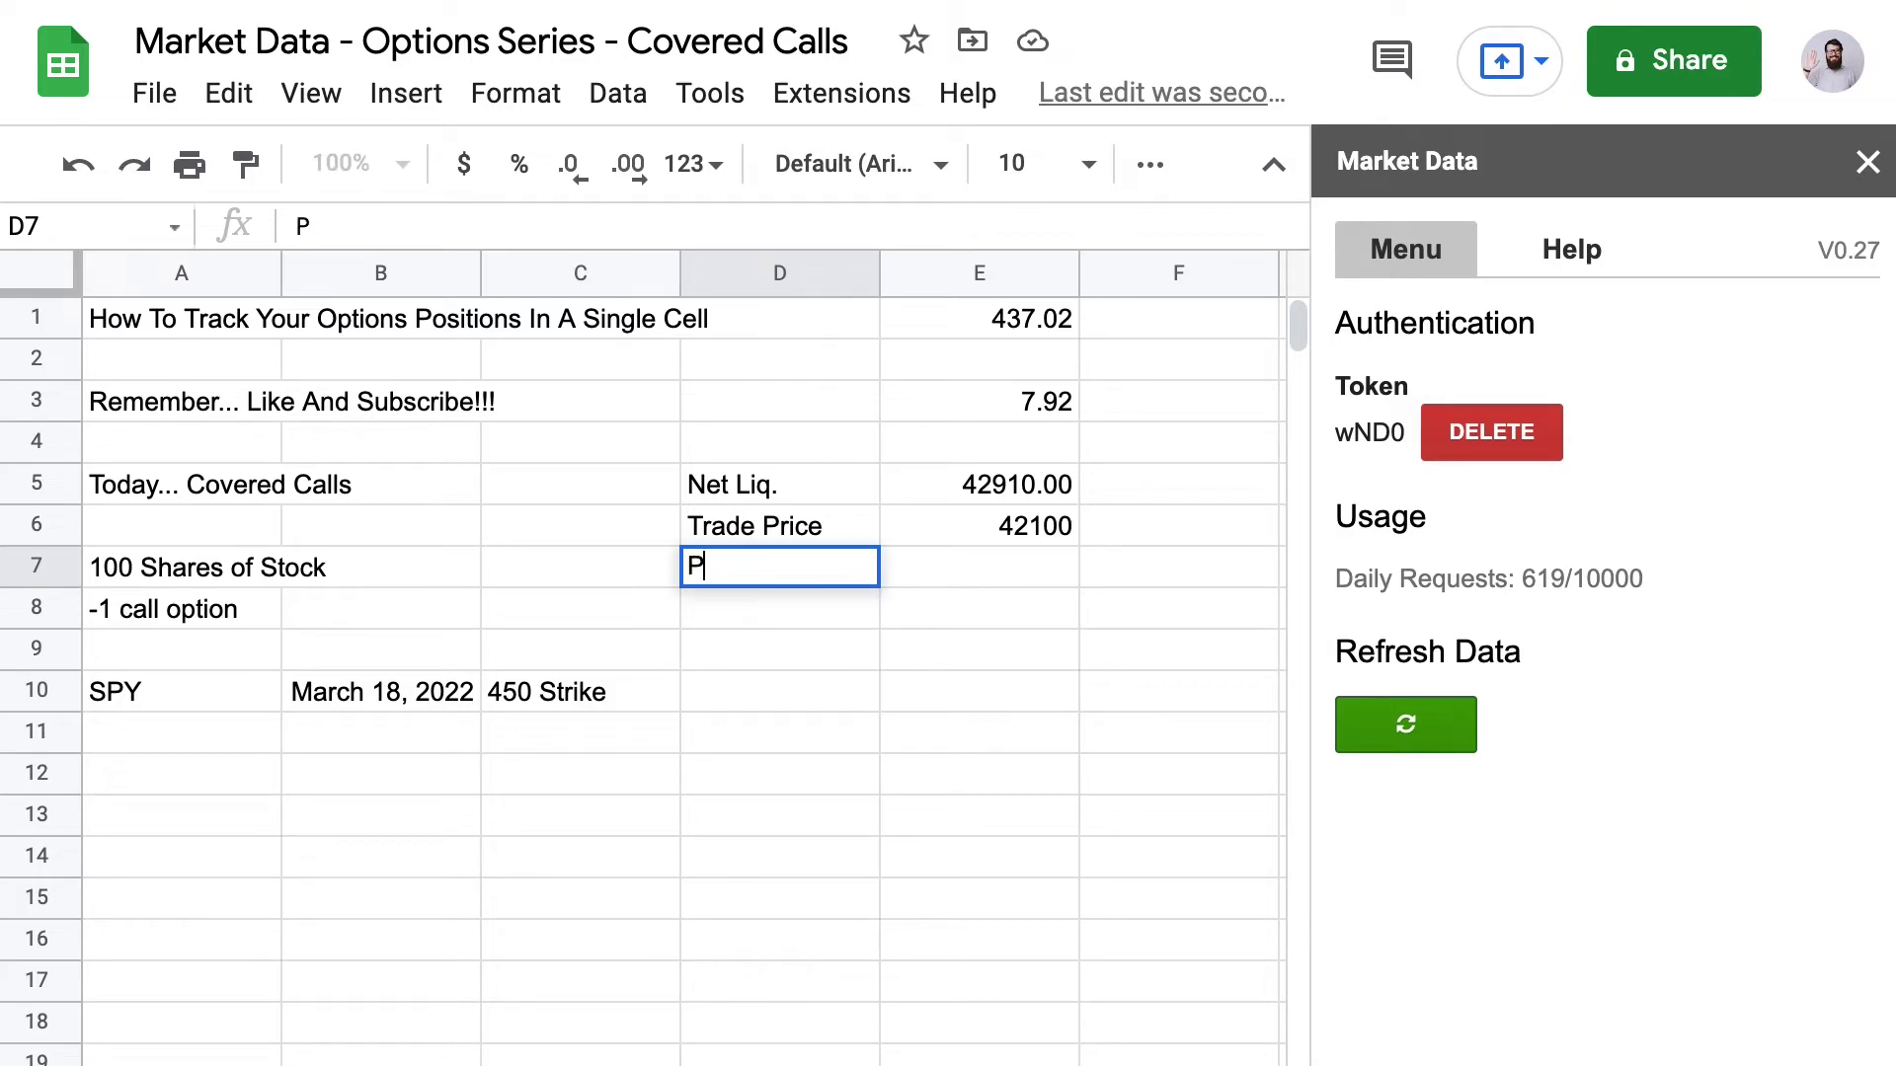
type("/L Trade")
key("Return")
key("Up")
key("Right")
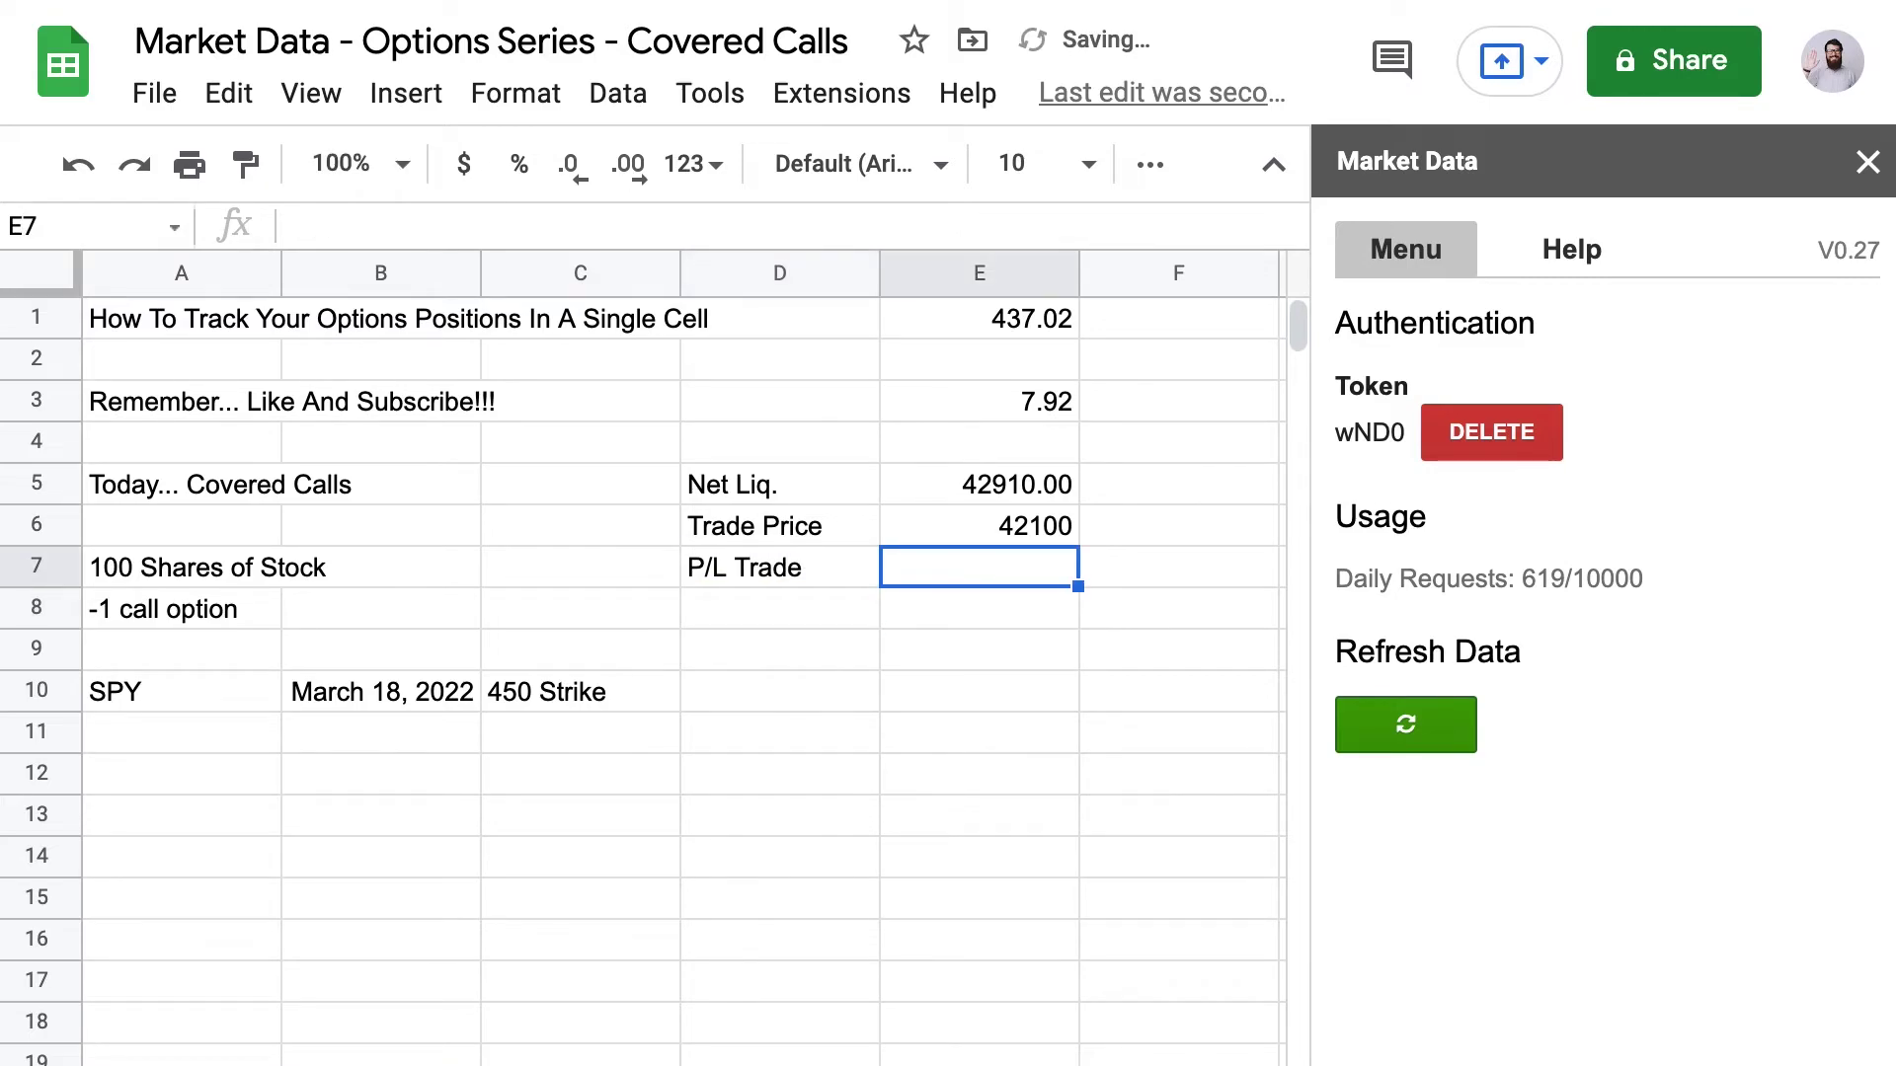
type("=")
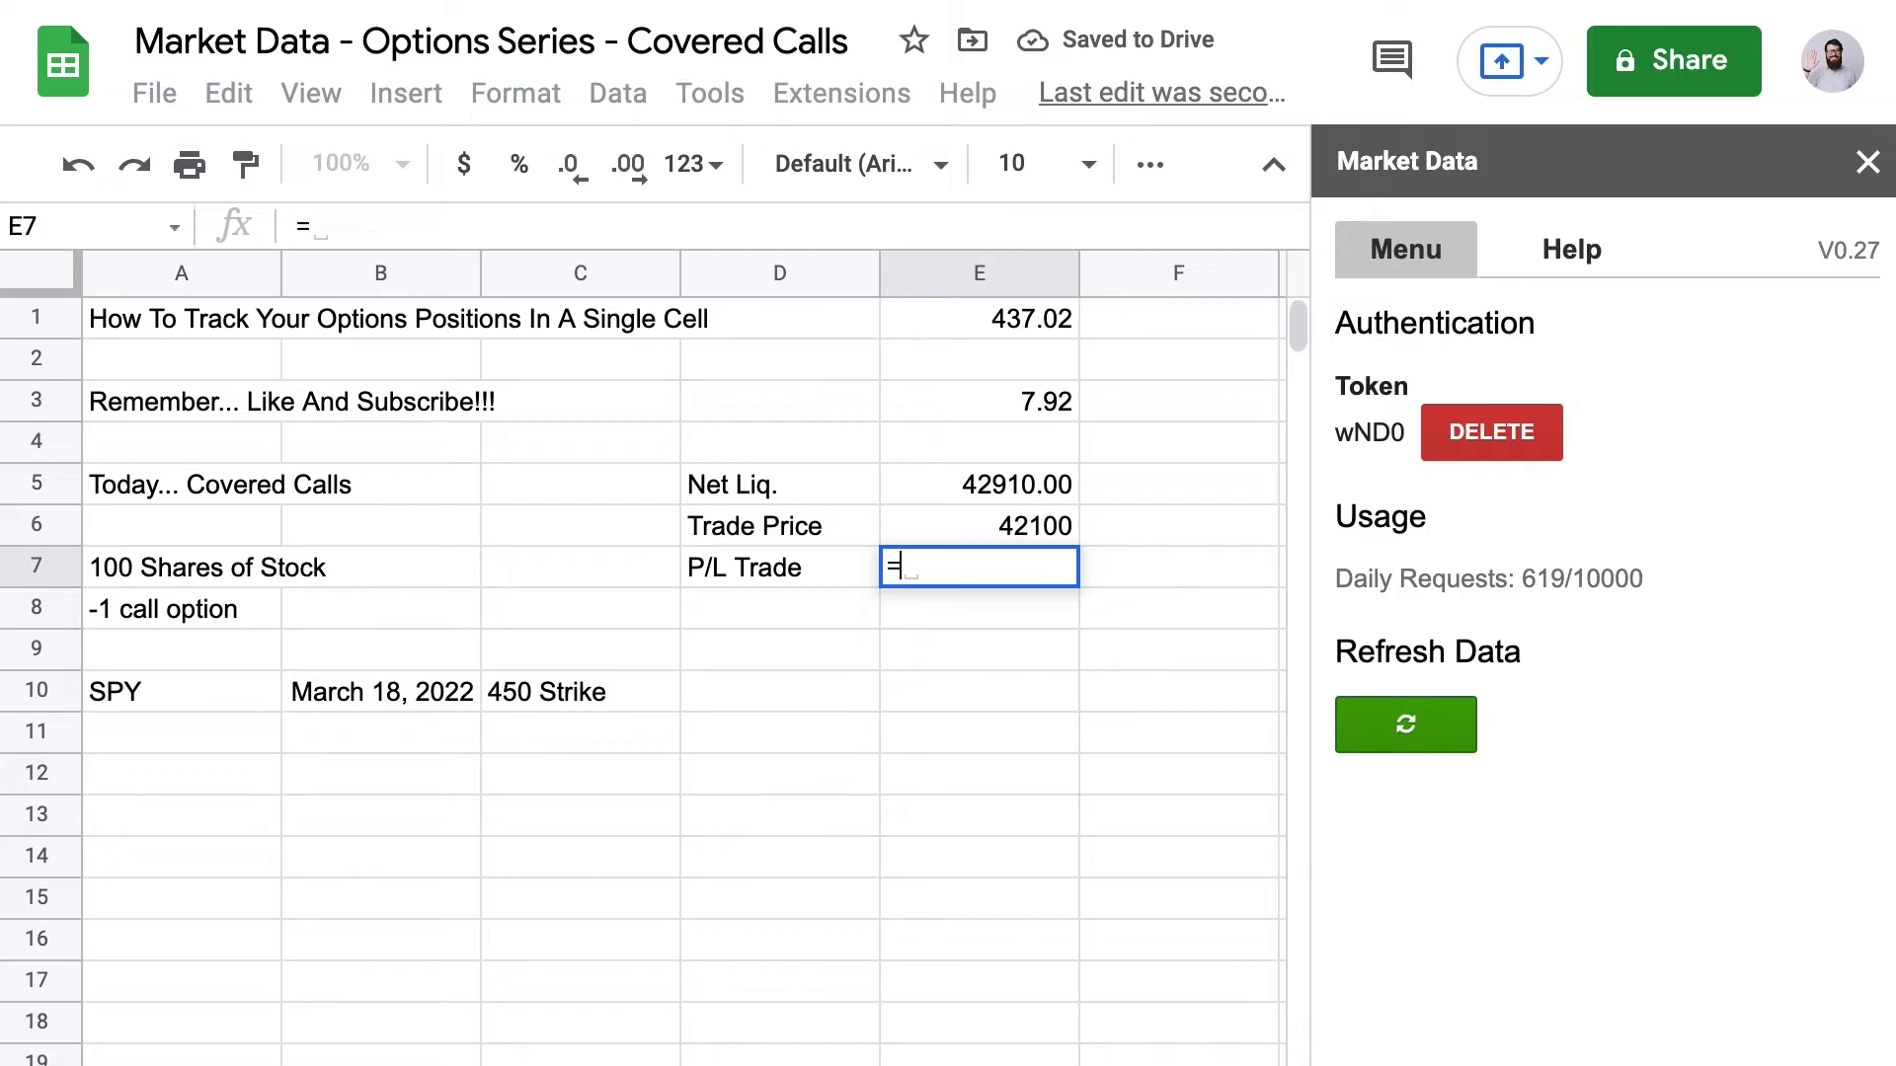
key("Up")
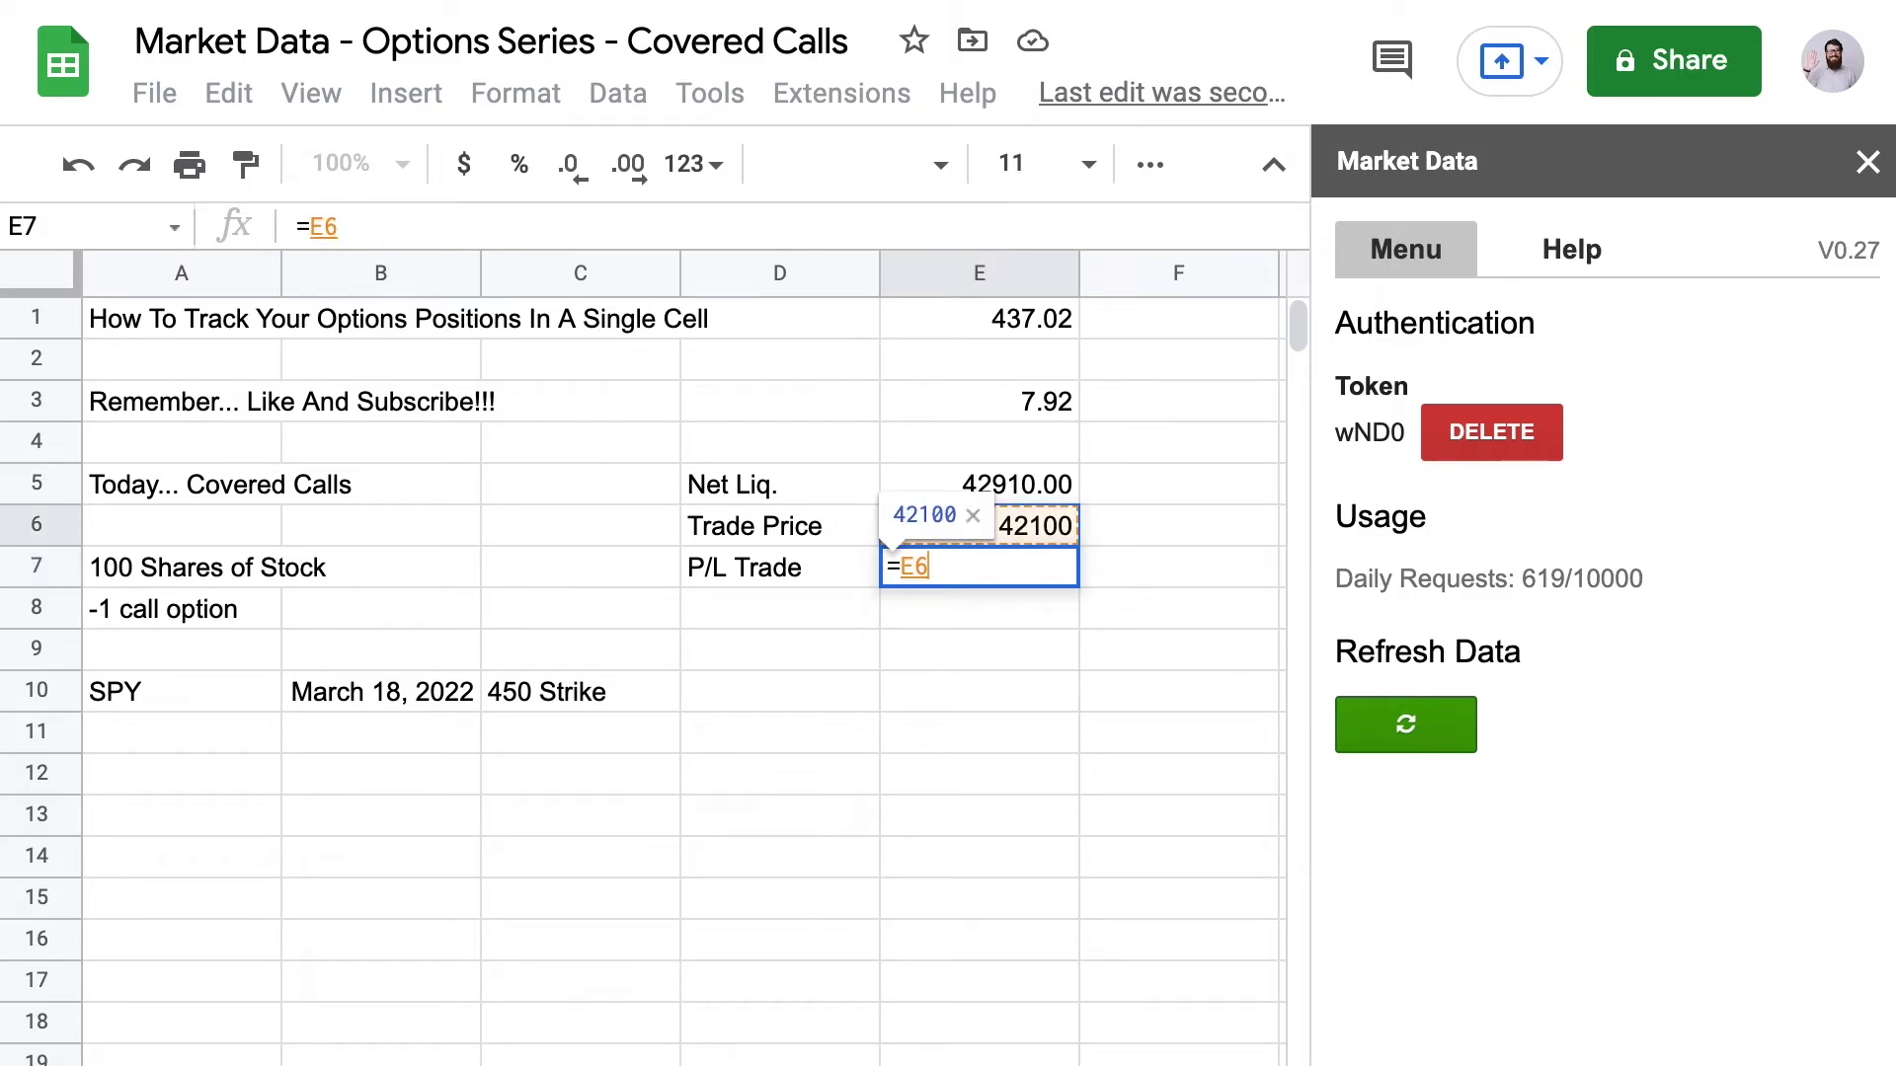
key("Up")
type("-")
key("Down")
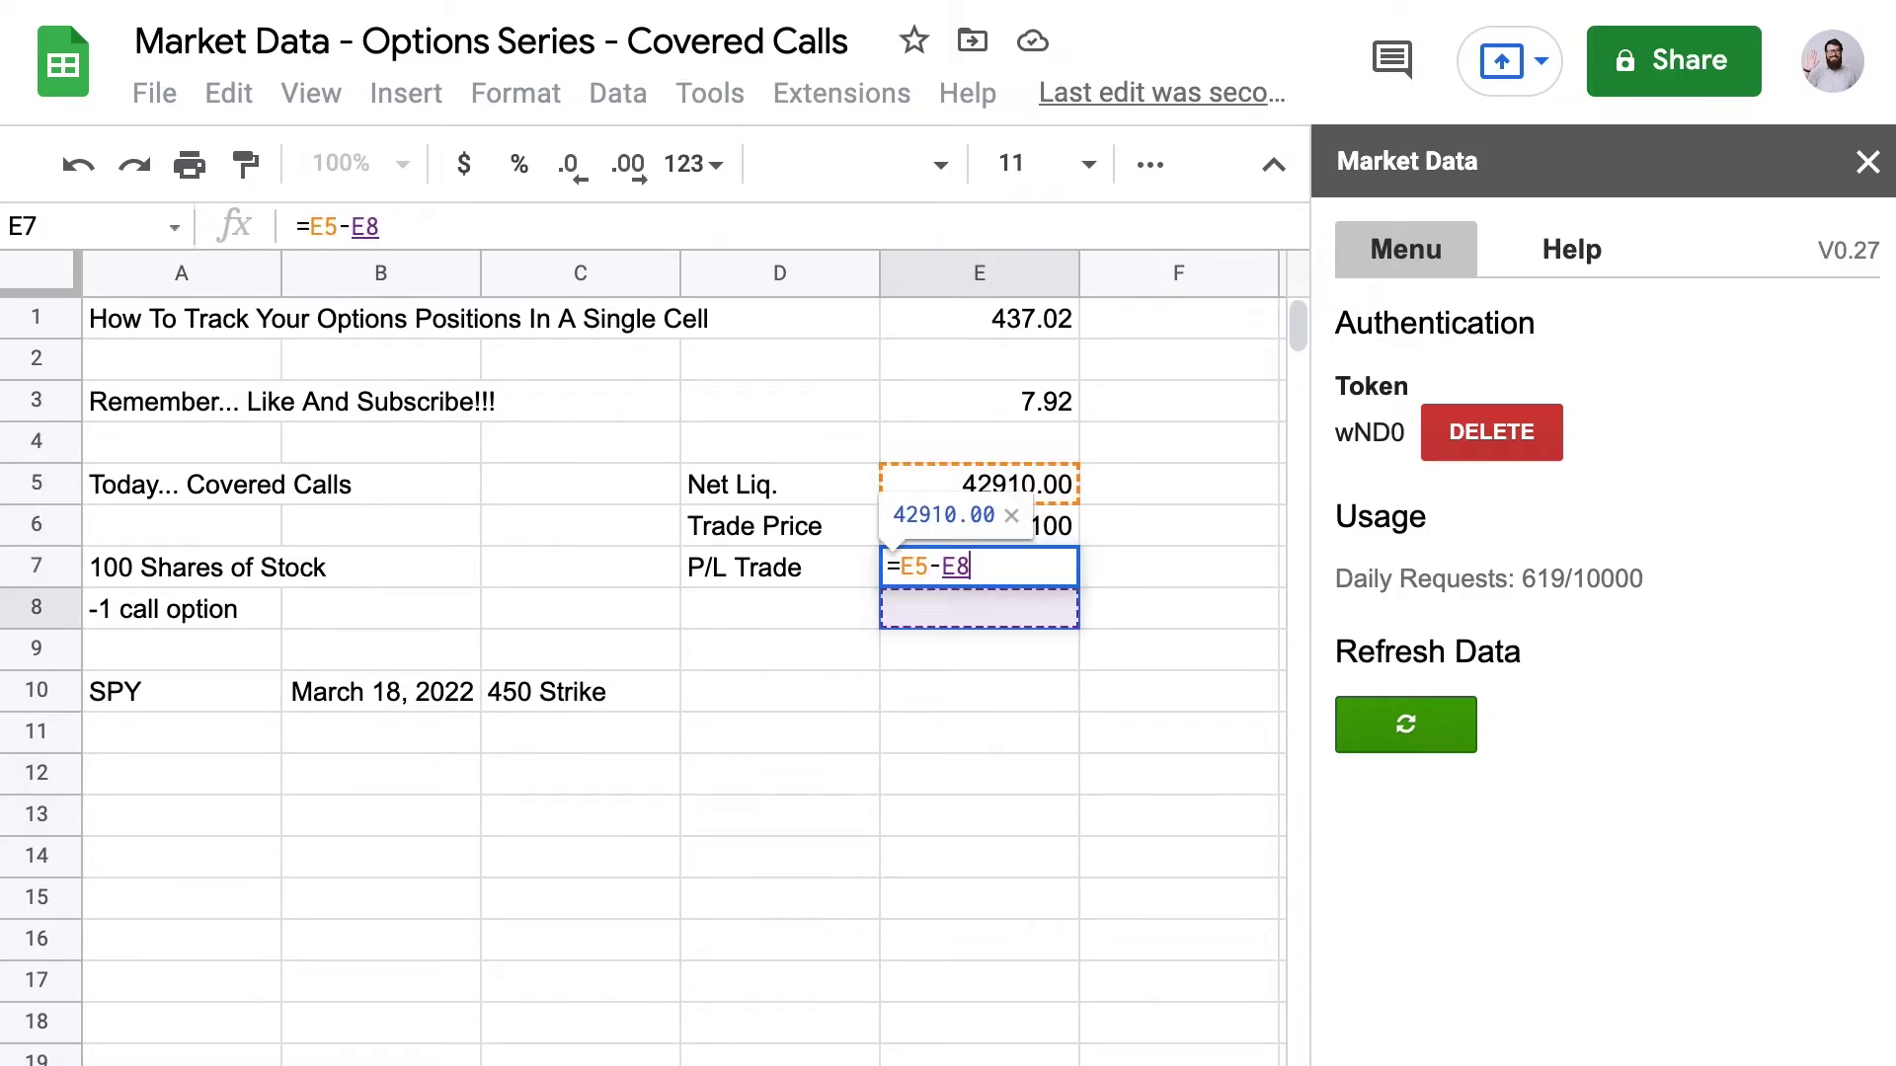
key("Up")
key("Up")
key("Return")
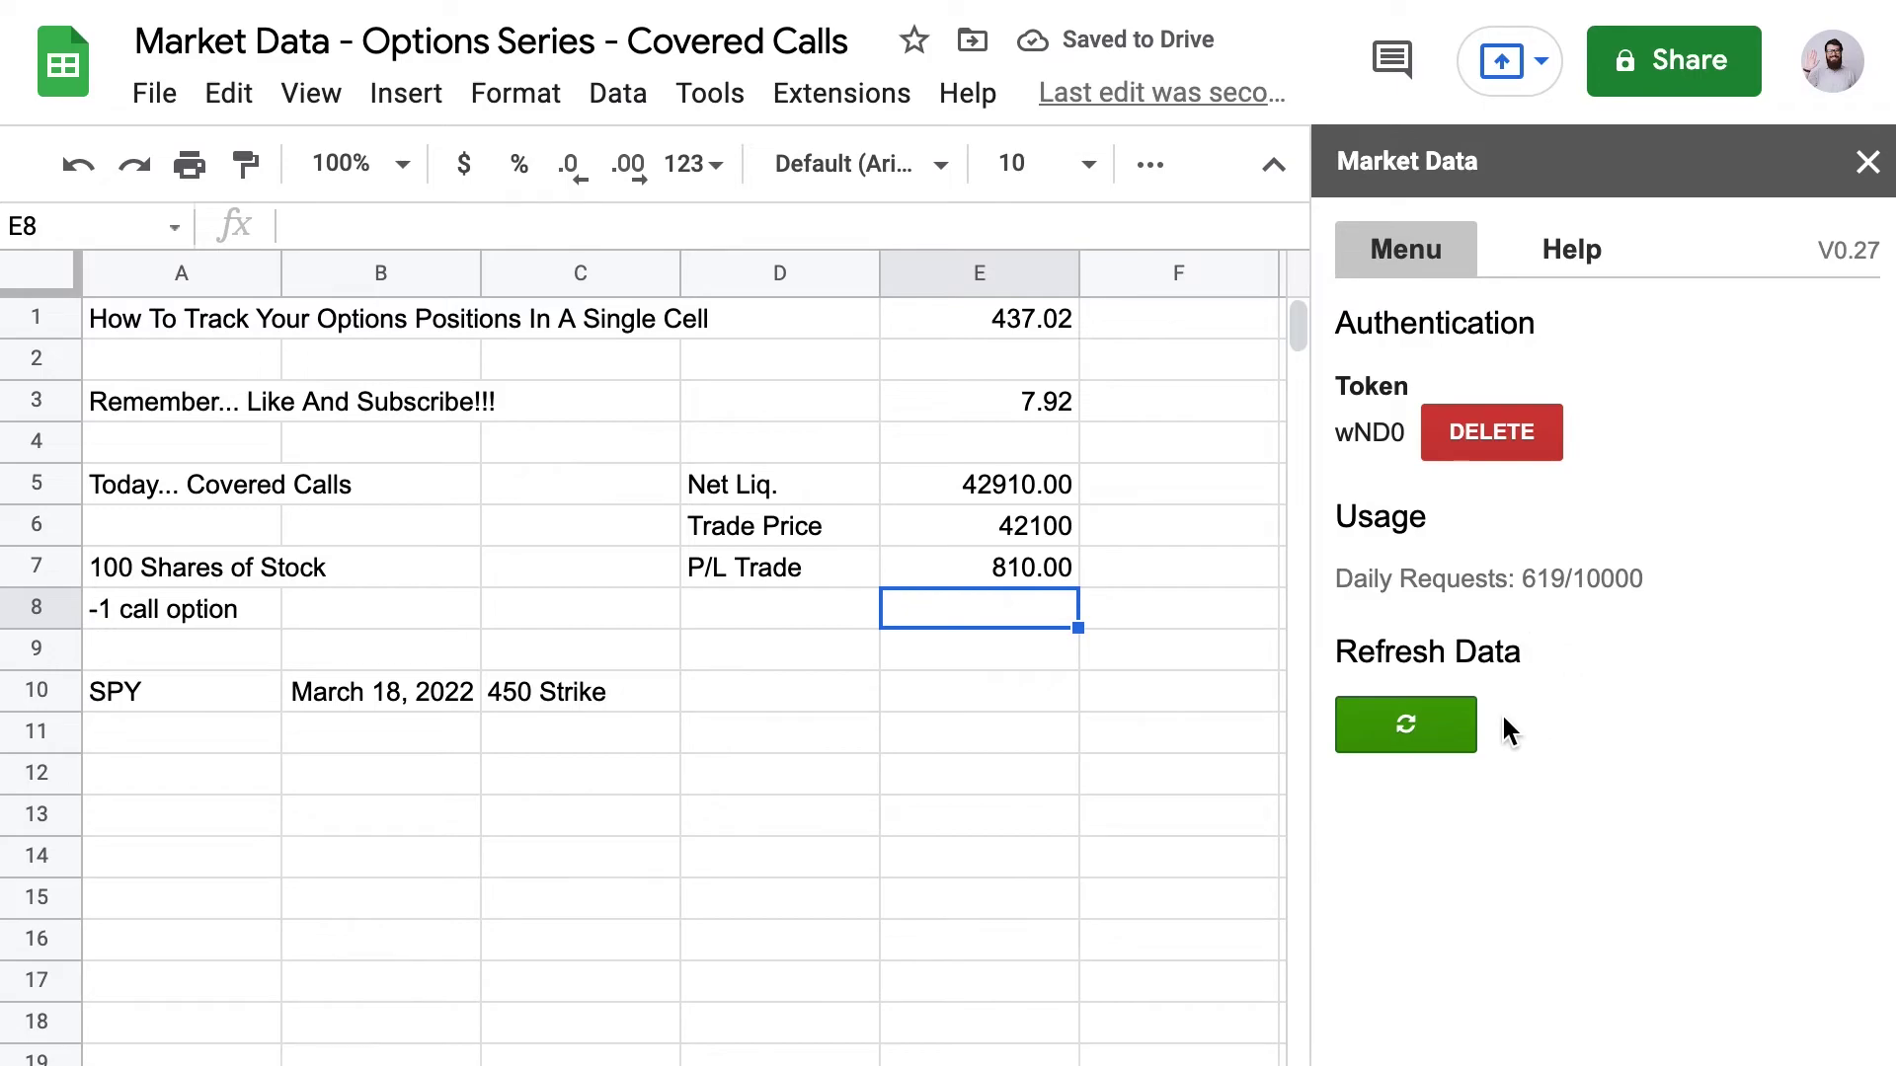
Refresh Market Data so Net Liq. becomes 42906.00 and P/L Trade 806.00, then check E7's formula.
left_click(1437, 726)
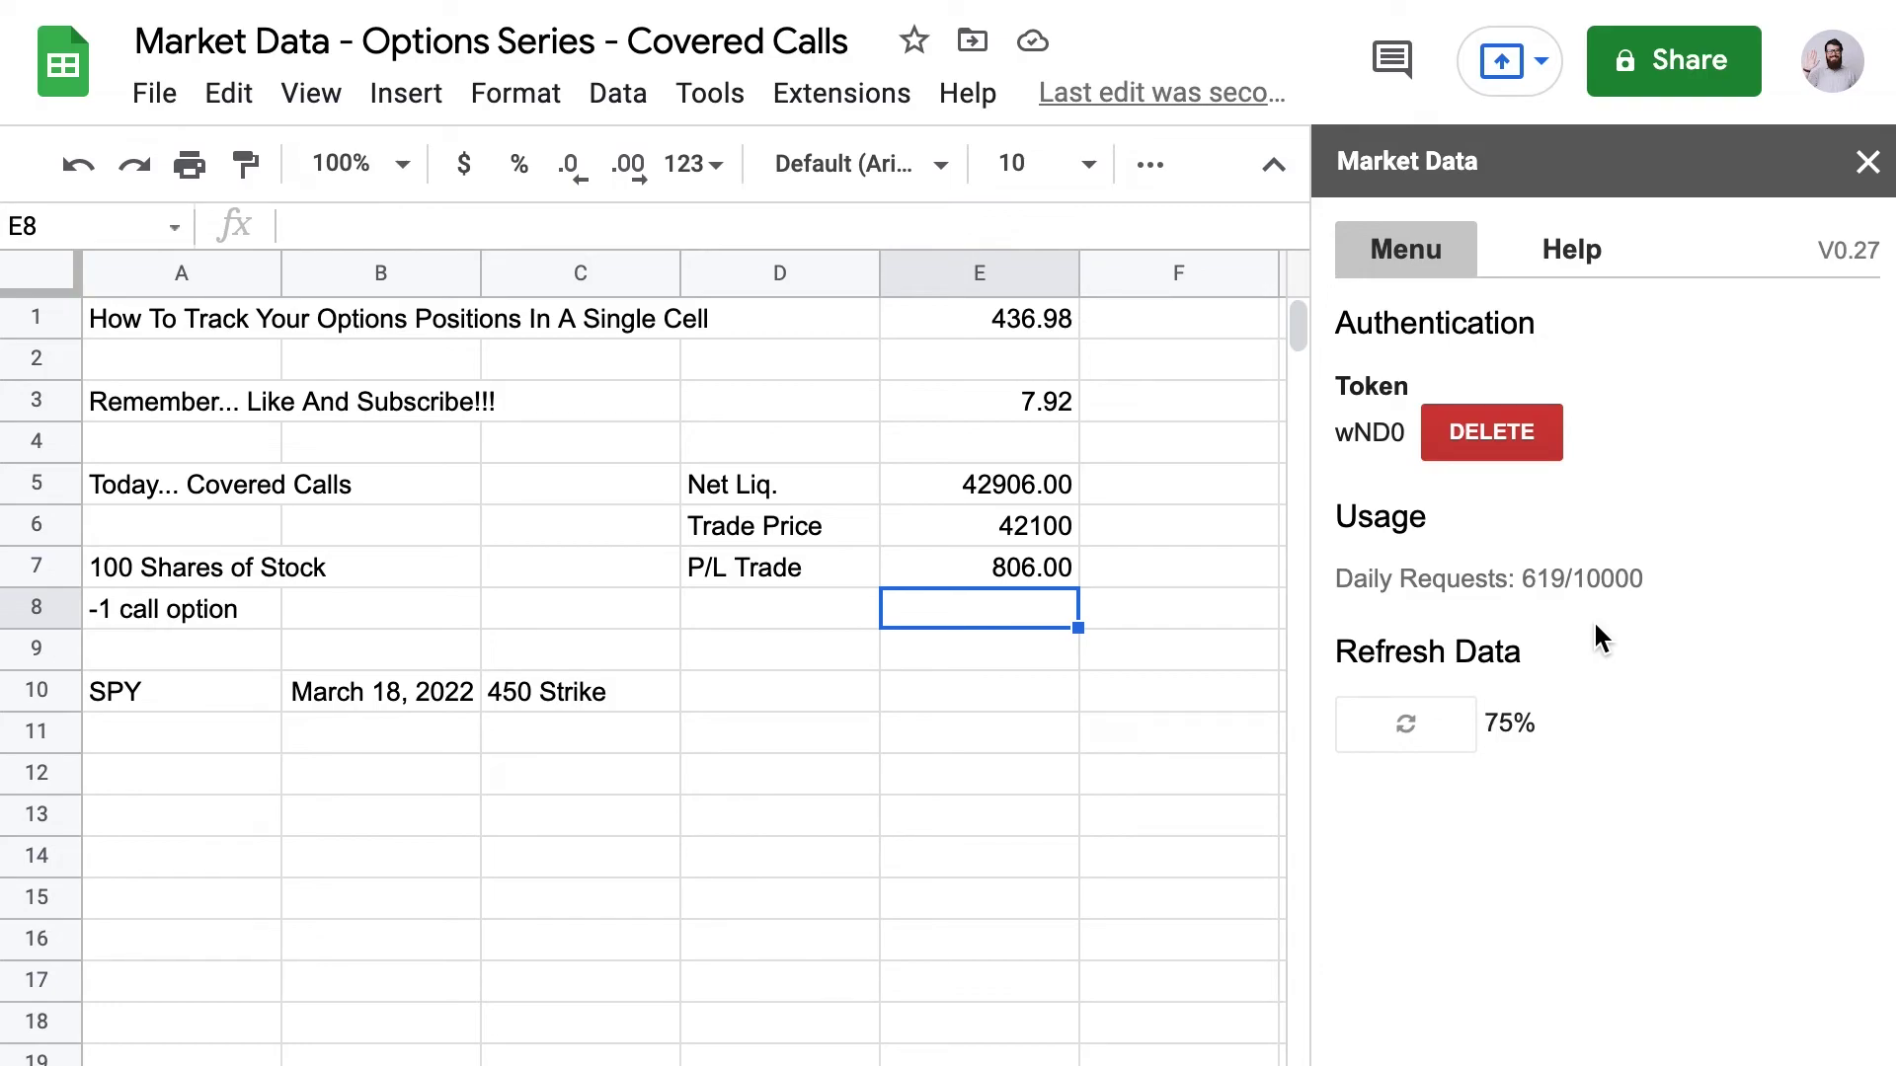
left_click(1059, 571)
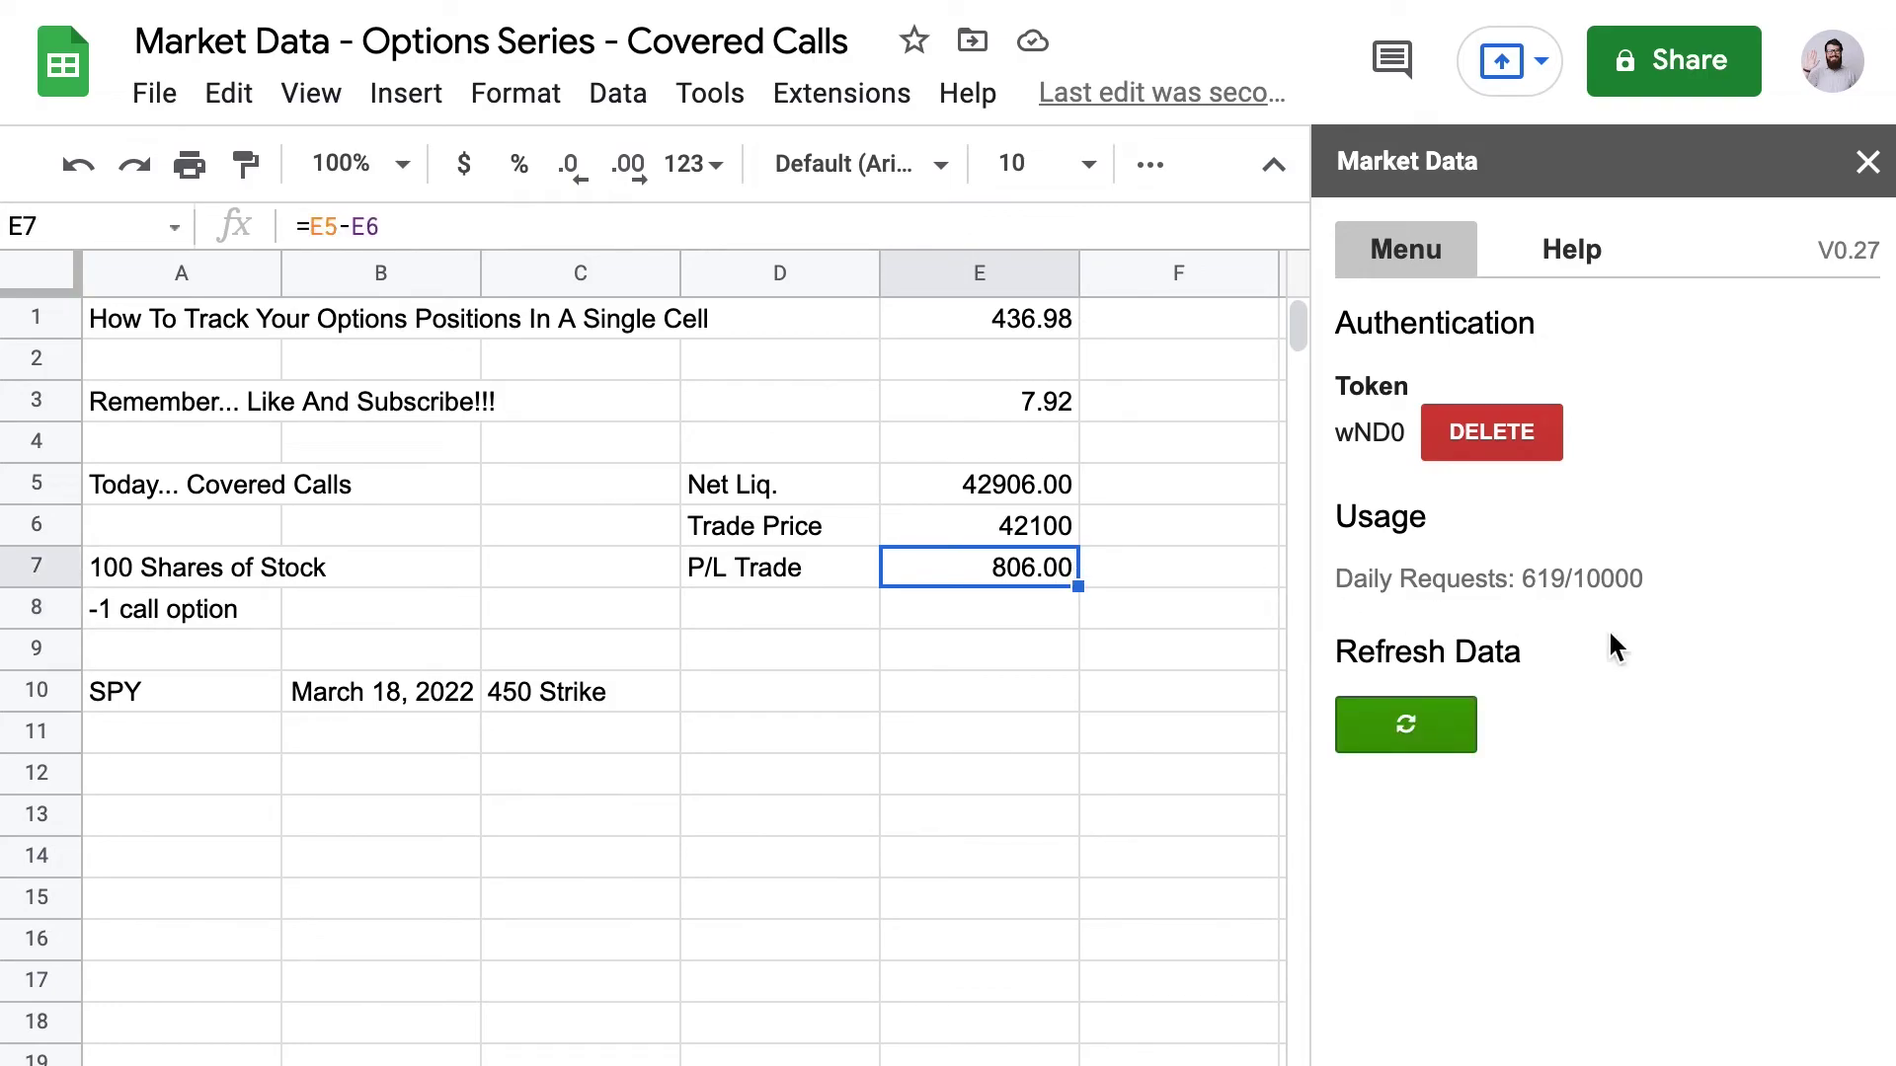